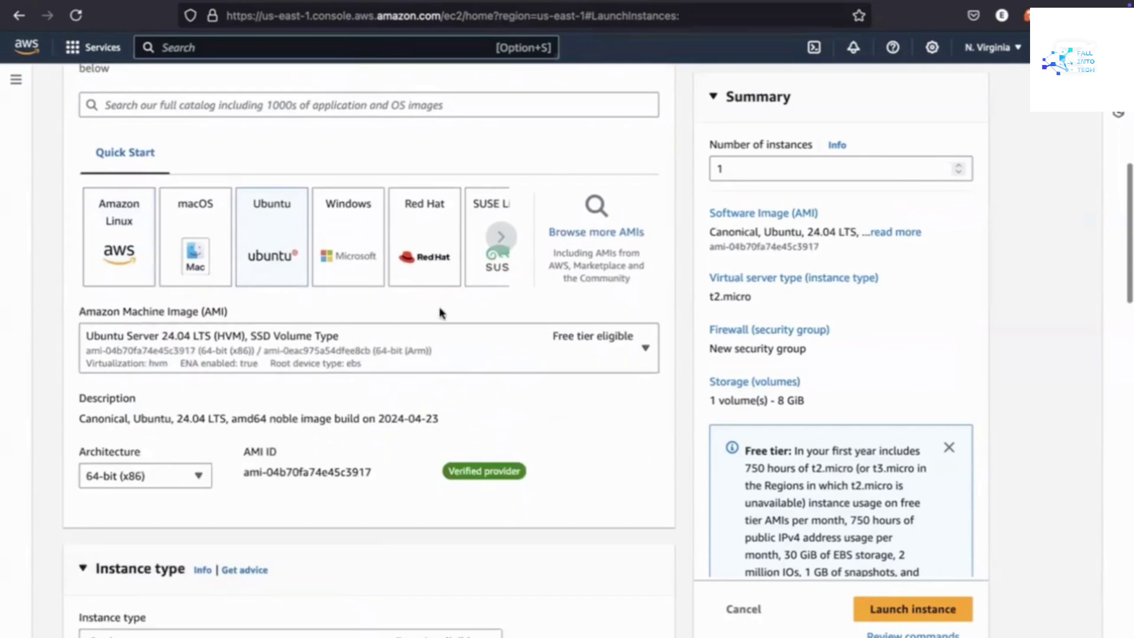
Create a new key pair named loadbalancerkey with type ED25519 and the .pem private key format
scroll(442, 313, down, 7)
scroll(442, 313, down, 3)
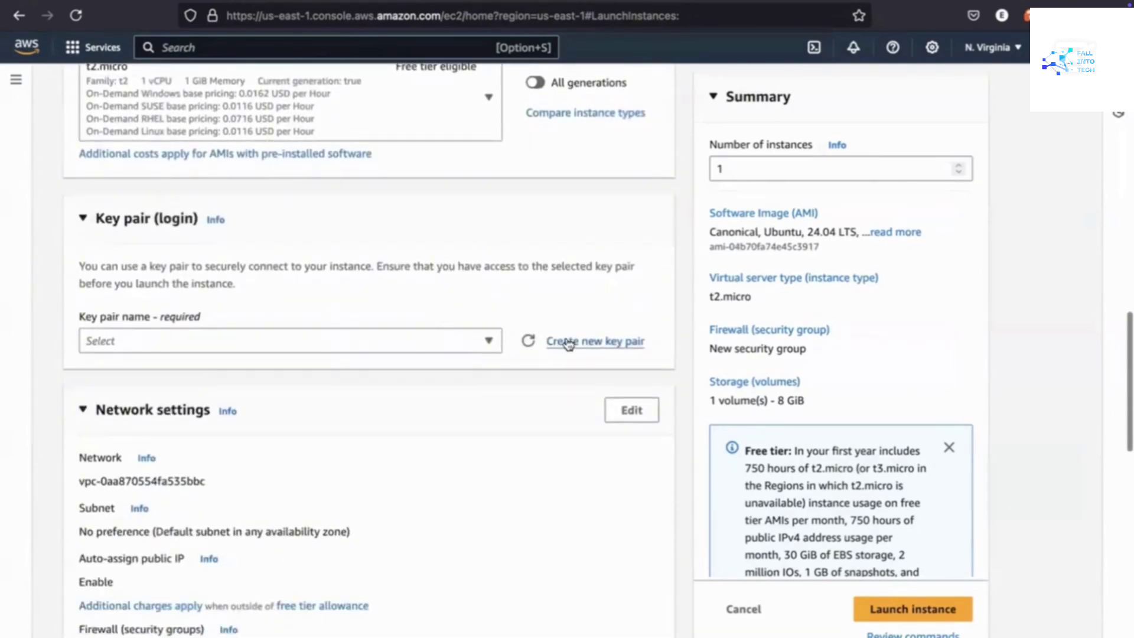
click(569, 343)
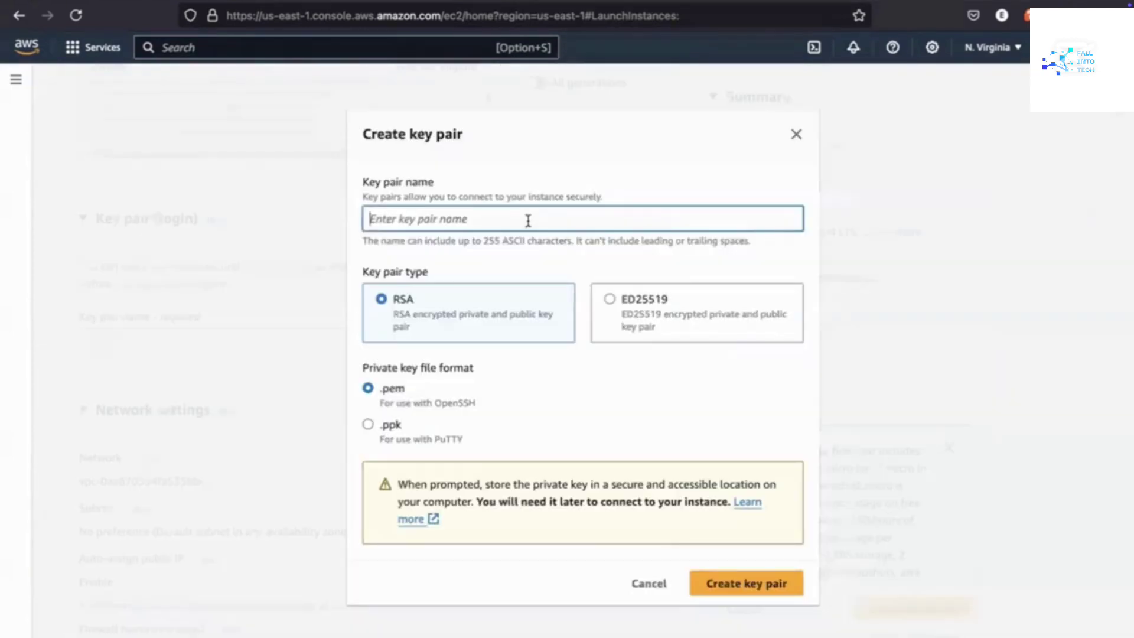
text(loadbalancerkey)
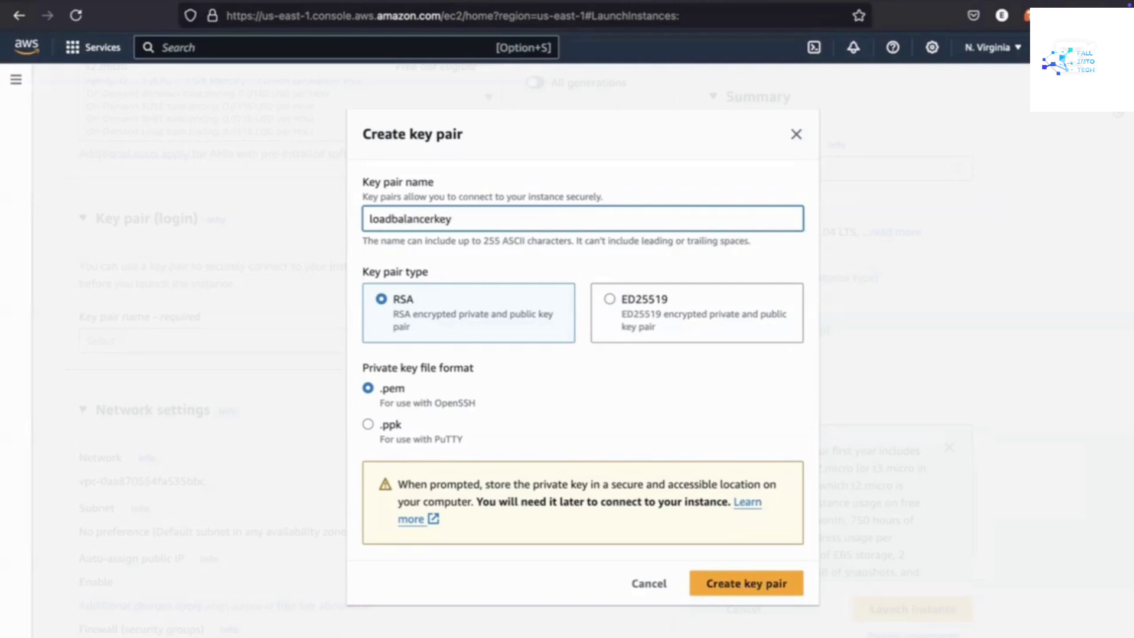
click(656, 334)
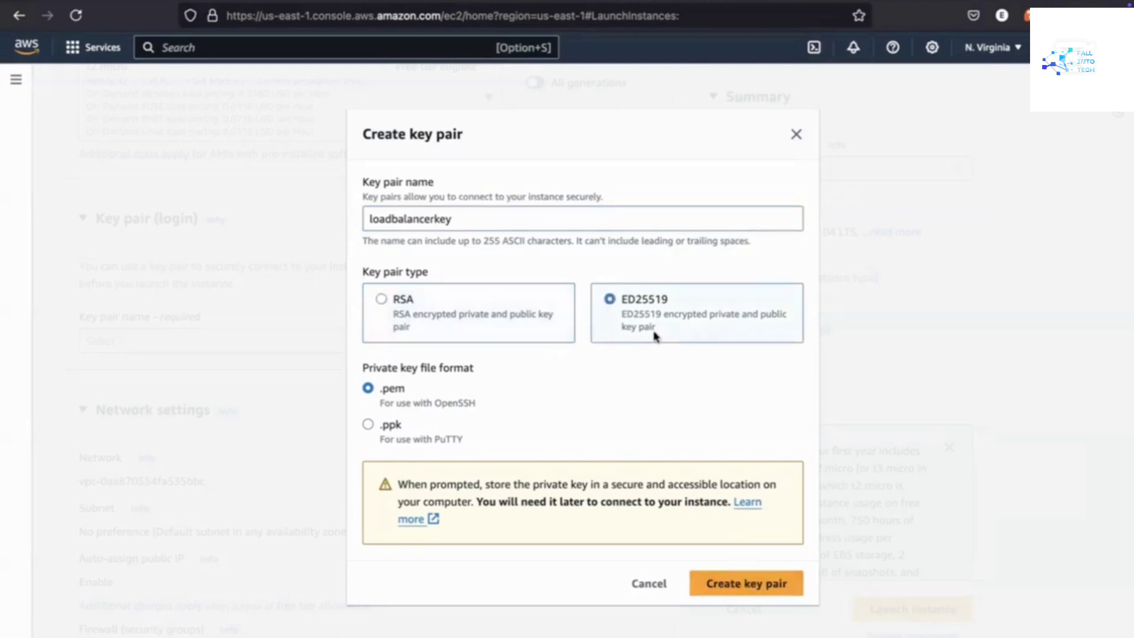
click(725, 585)
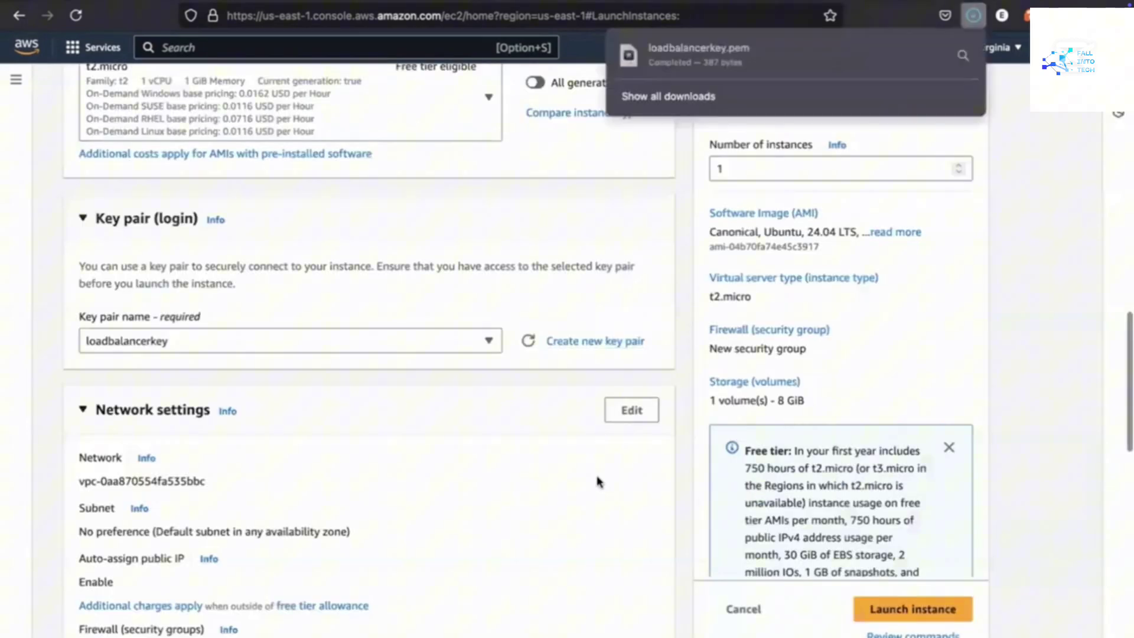
Allow HTTPS and HTTP traffic from the internet in the instance's new security group
scroll(495, 487, down, 5)
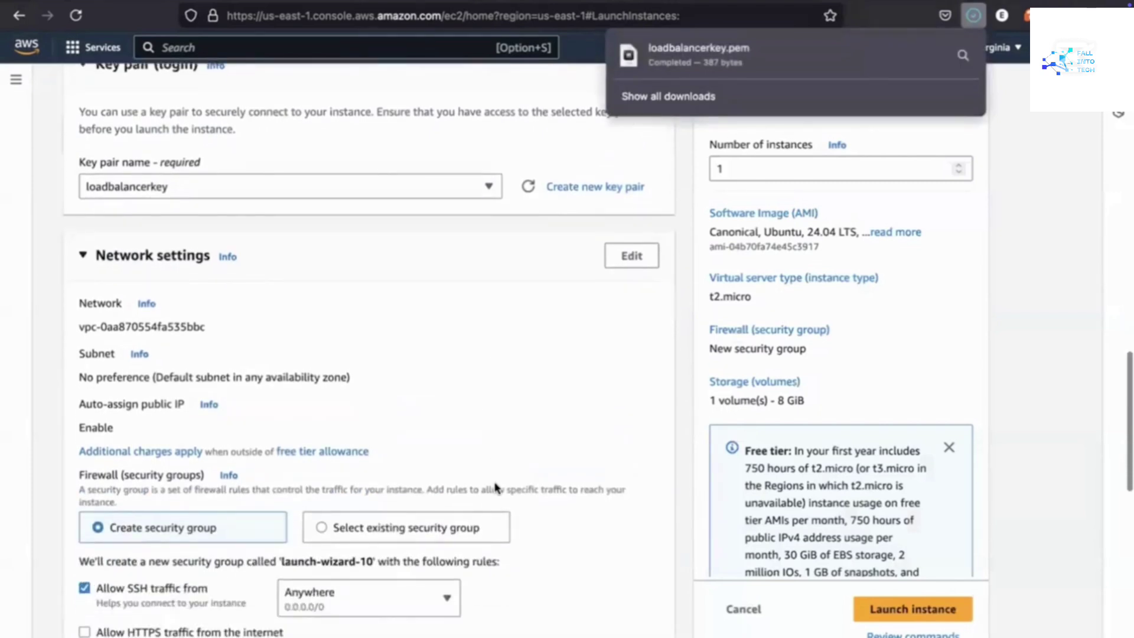
scroll(459, 372, down, 4)
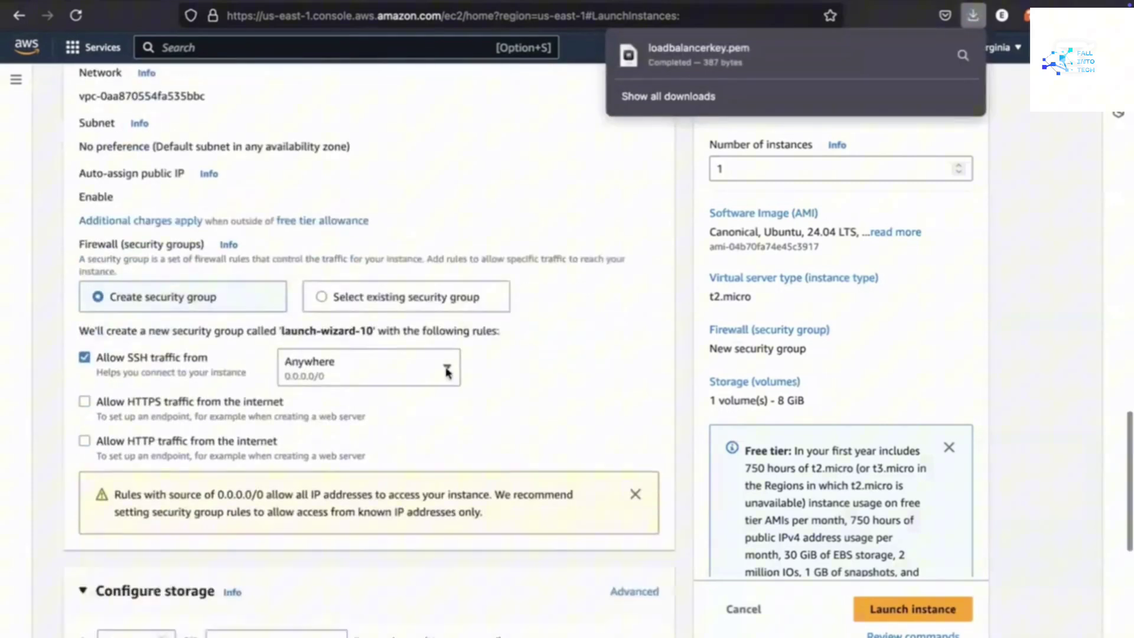
click(86, 385)
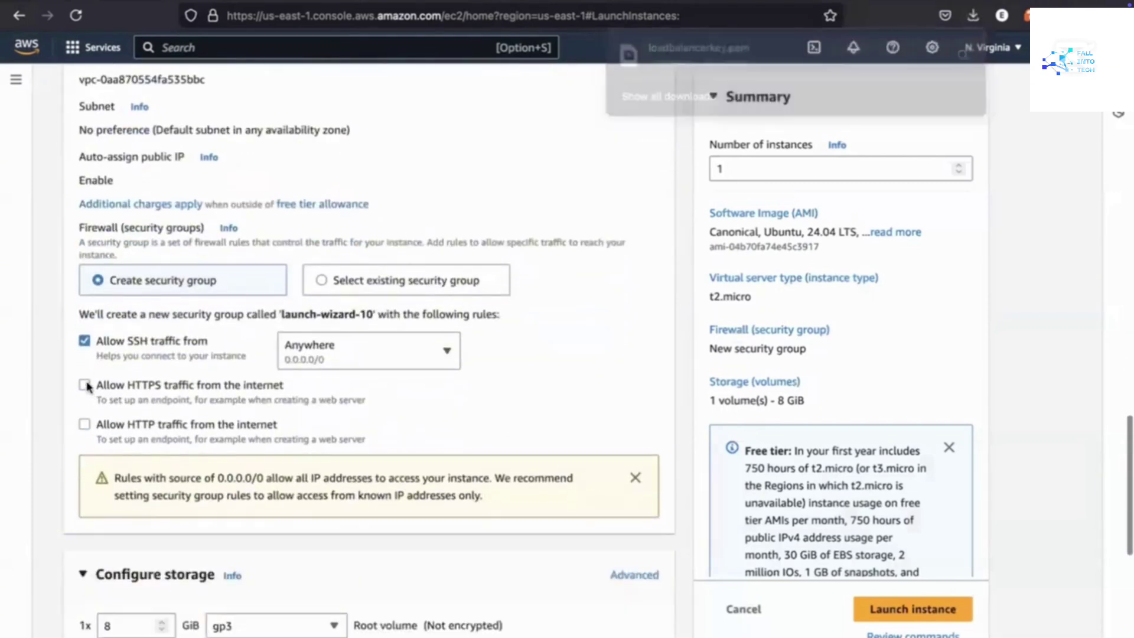
click(86, 385)
click(84, 424)
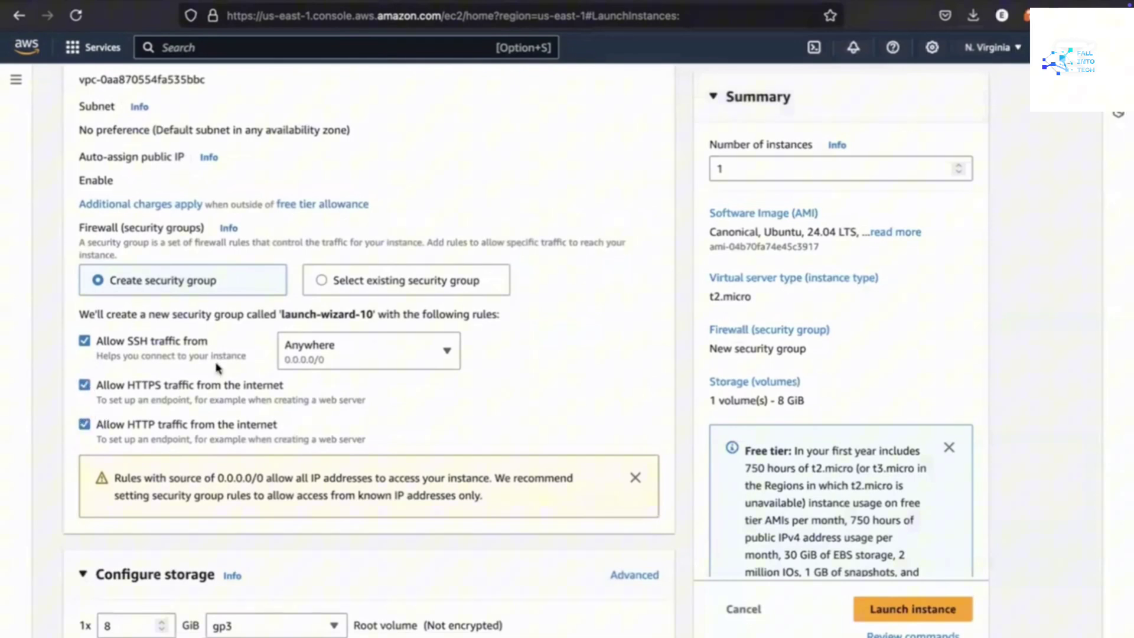
Edit the network settings, keeping the default VPC, and choose subnet-048fee7618c6ed0e6 in availability zone us-east-1a
scroll(217, 367, up, 4)
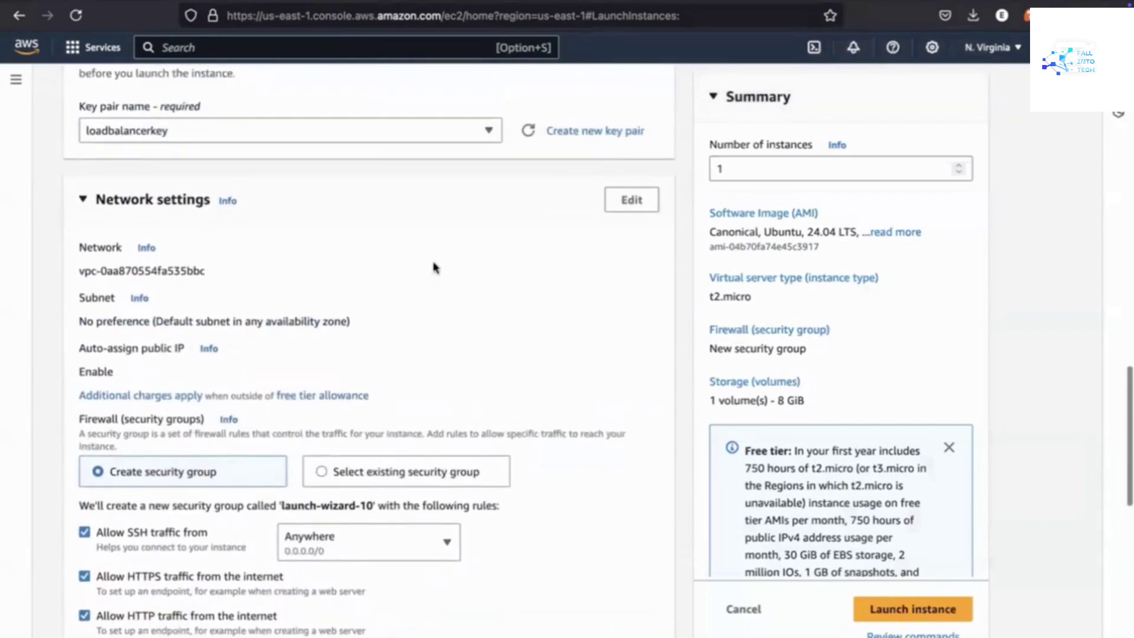
click(629, 199)
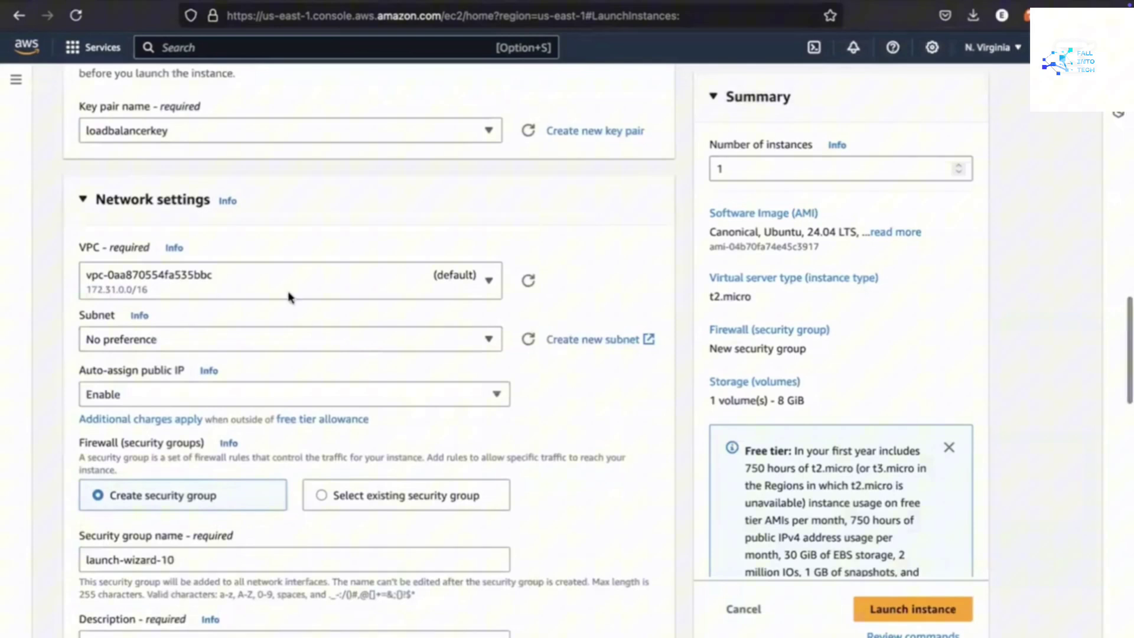
click(222, 282)
click(239, 284)
click(260, 341)
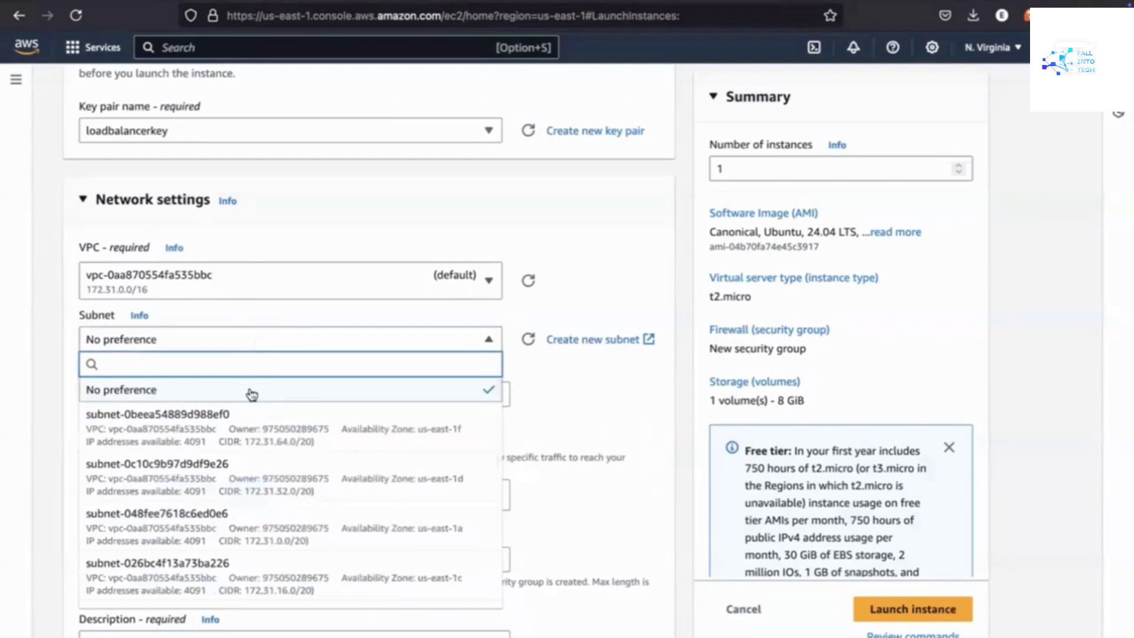
scroll(252, 395, down, 3)
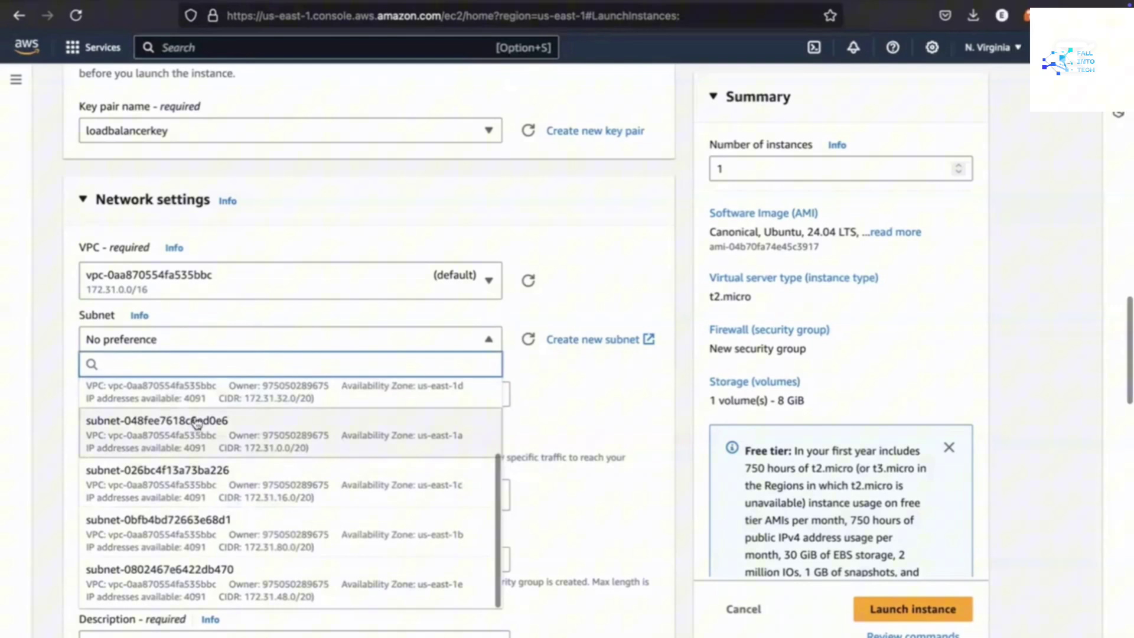
scroll(198, 434, up, 1)
scroll(189, 444, down, 1)
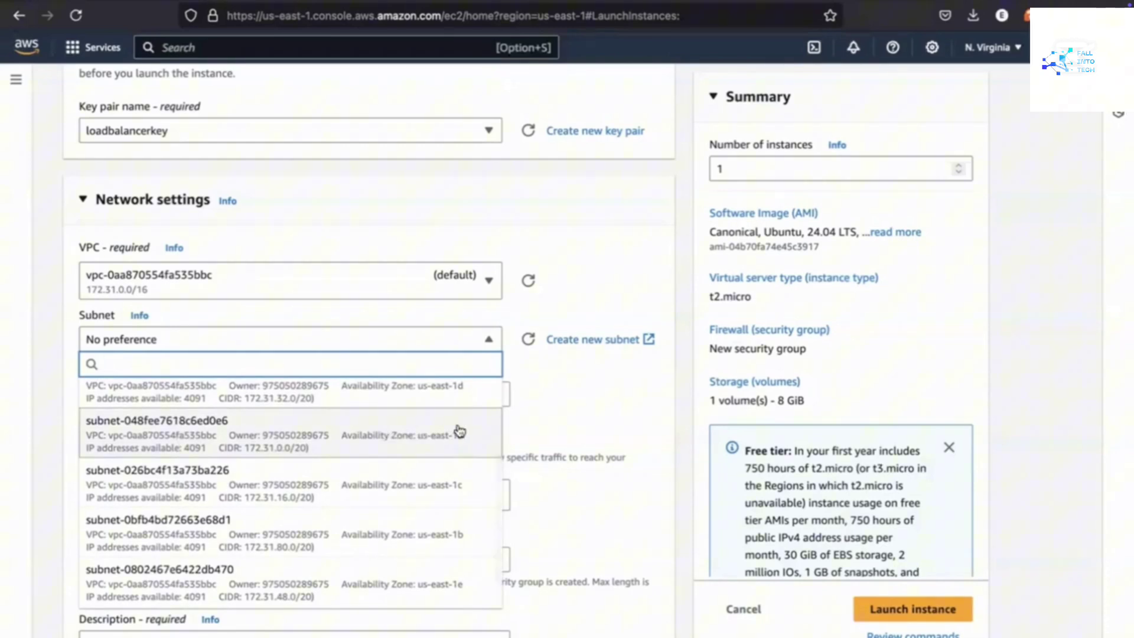
click(415, 433)
Launch the instance with a bash user data script that updates apt, installs and starts apache2, writes "Hello from server one" to /var/www/html/index.html, and restarts apache2
scroll(415, 433, down, 5)
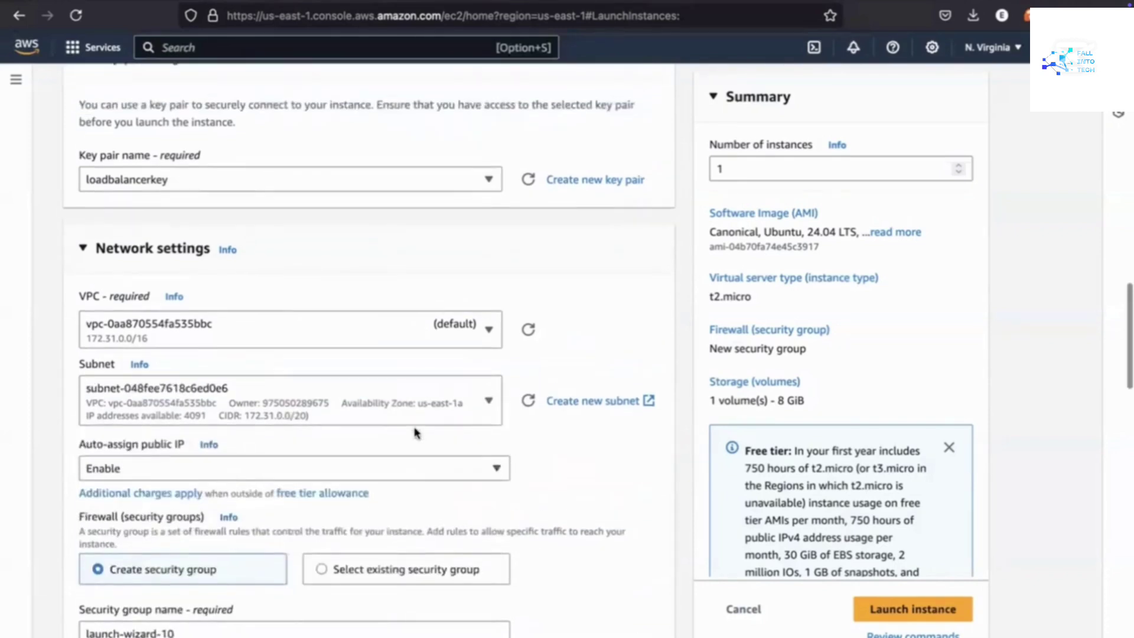
scroll(415, 433, down, 20)
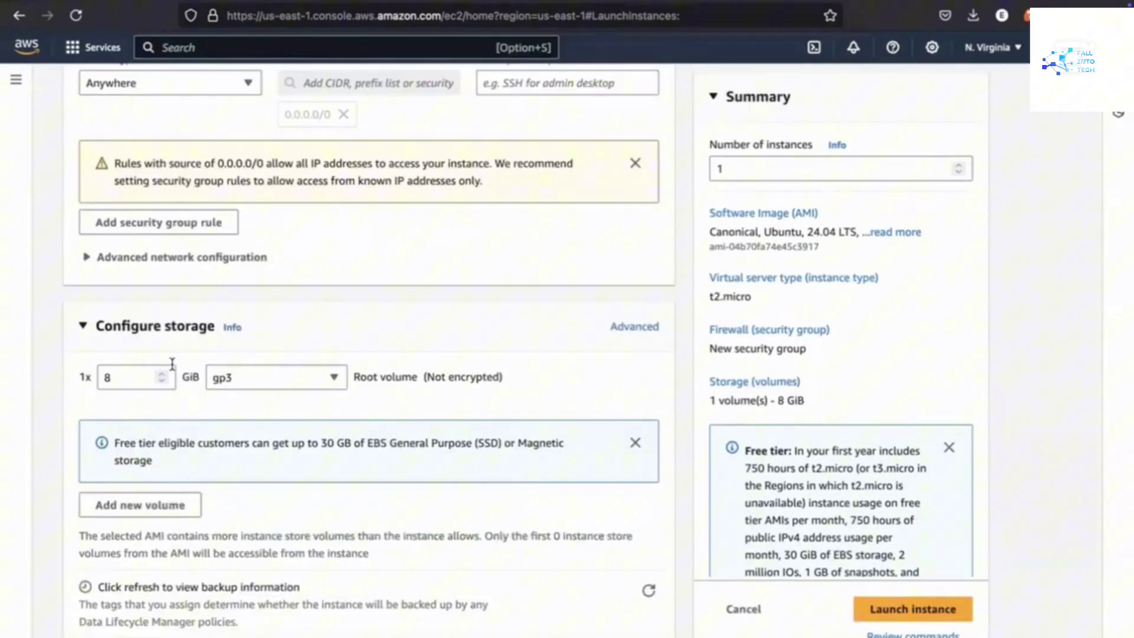
scroll(171, 362, down, 3)
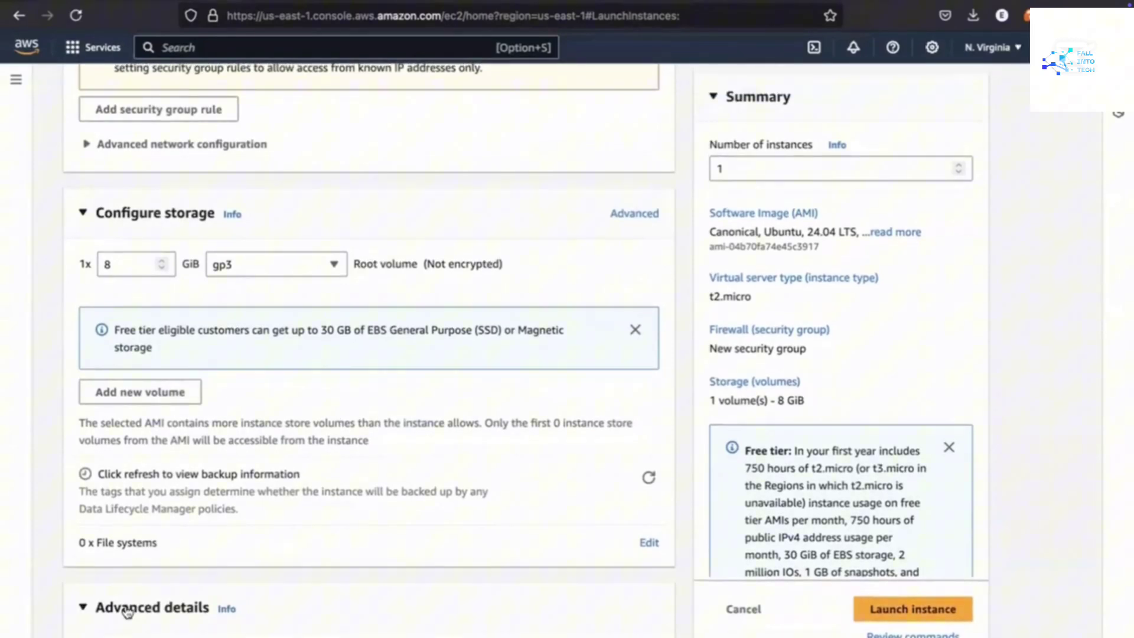
click(127, 608)
scroll(127, 612, down, 20)
scroll(127, 611, down, 15)
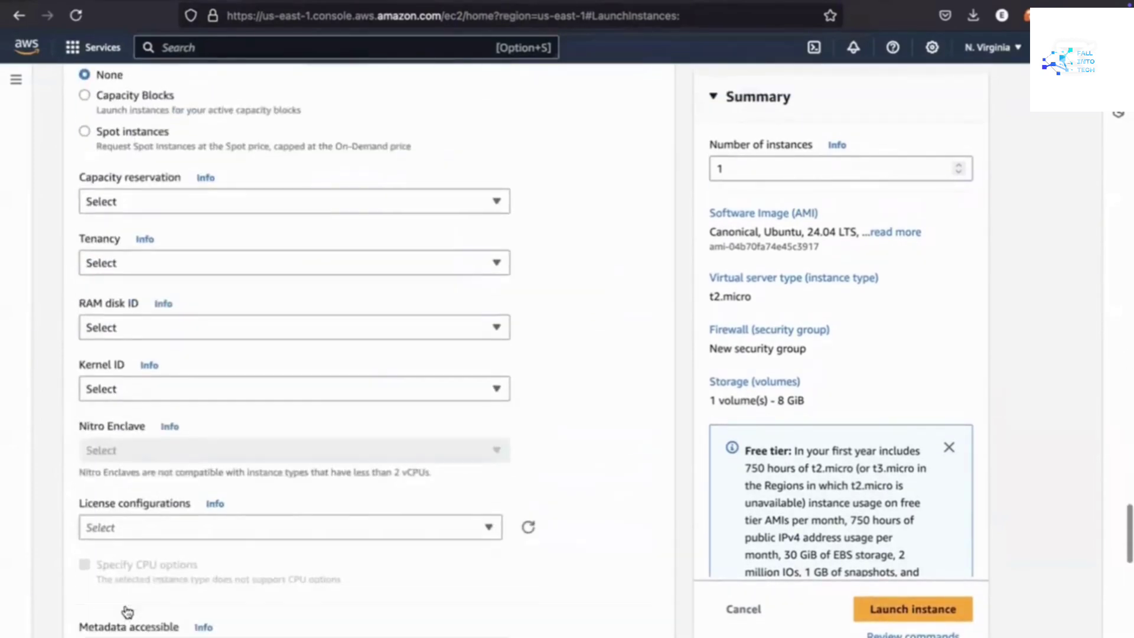
scroll(127, 611, down, 5)
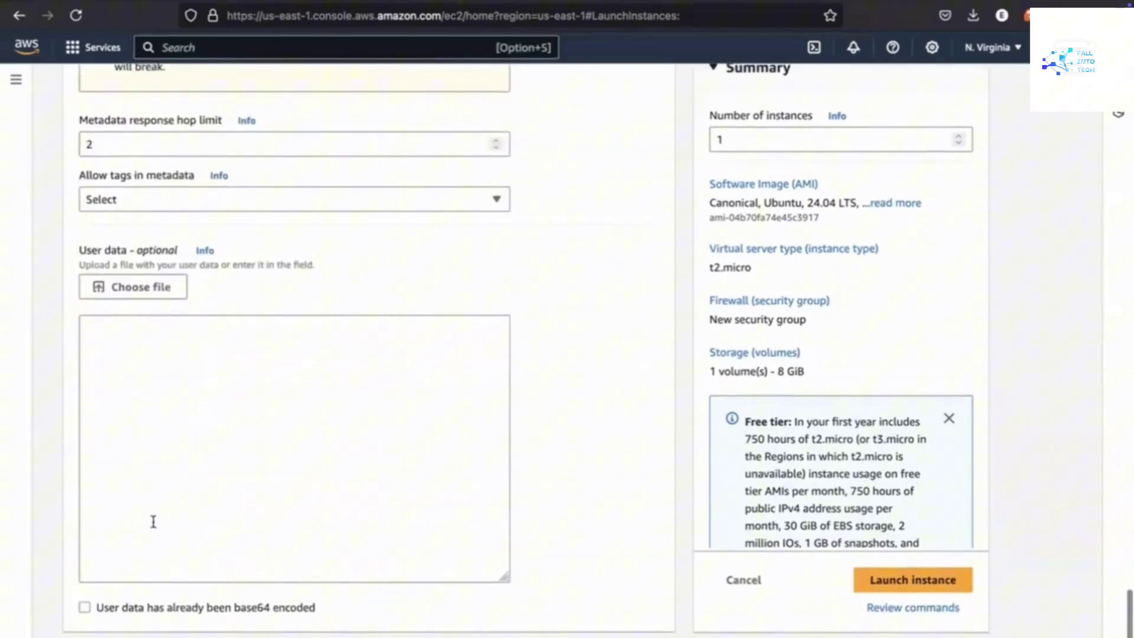
click(163, 343)
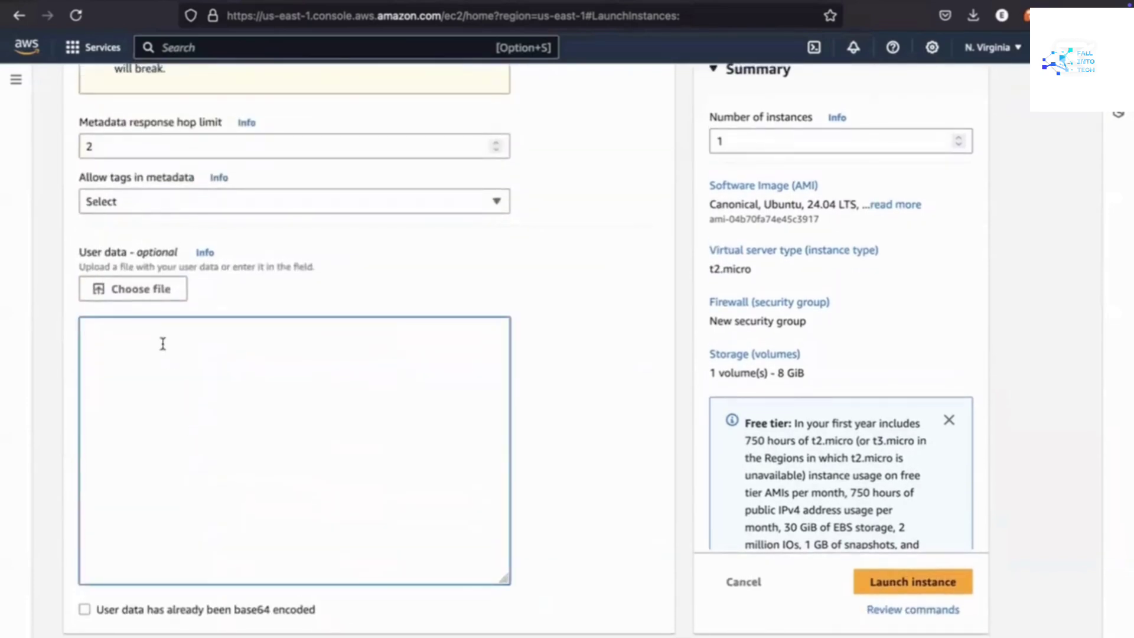
text(#!/bin/bash sudo apt update -y sudo apt install apache2 -y sudo systemctl start apache2 echo "Hello from server one" | sudo tee /var/www/html/index.html sudo systemctl restart apache2)
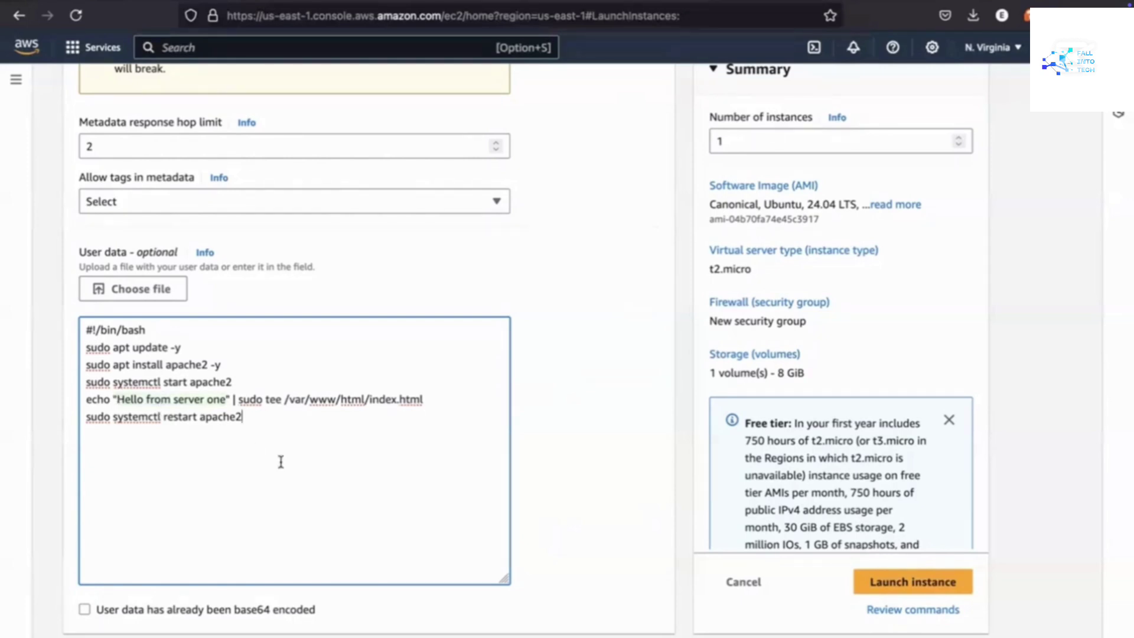
click(894, 583)
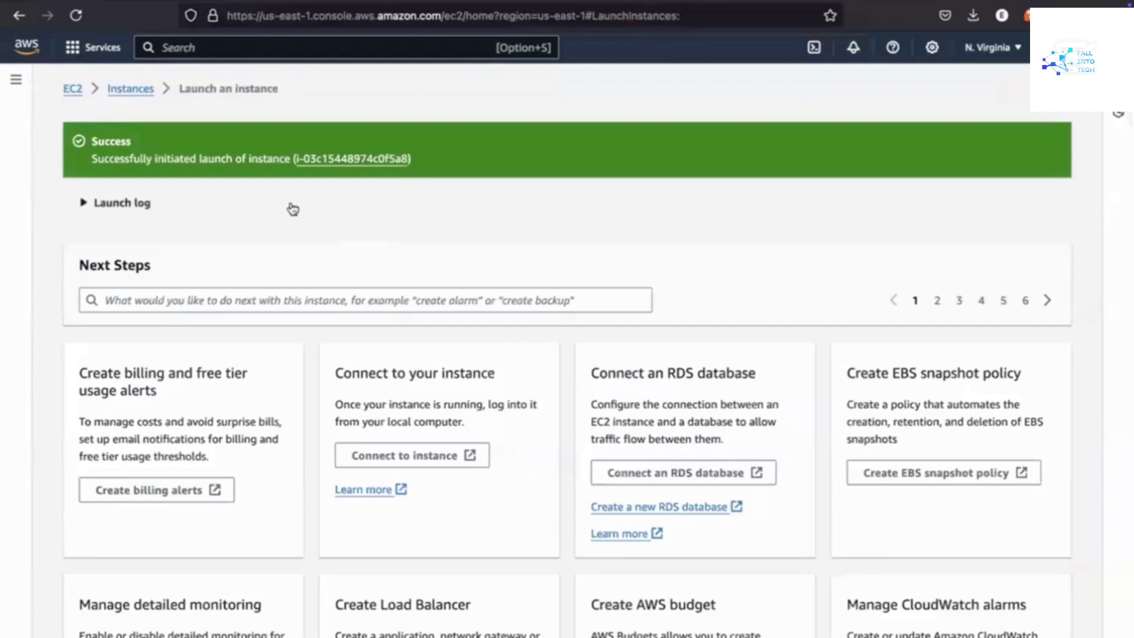
Start launching another instance named EC2-2 and choose the Ubuntu image
click(131, 89)
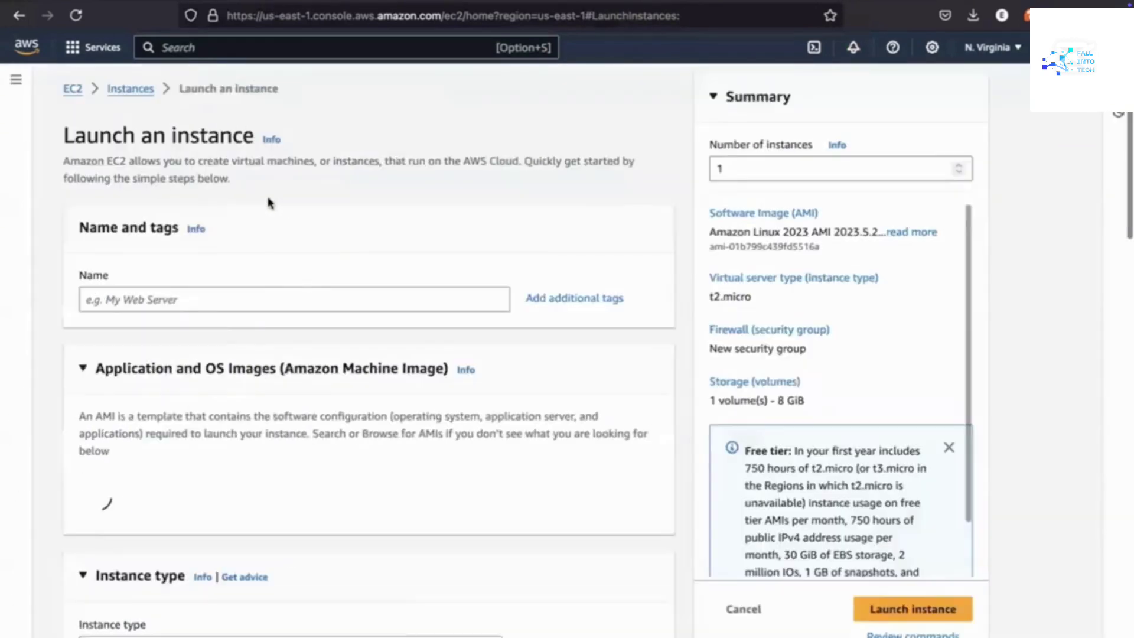
click(158, 300)
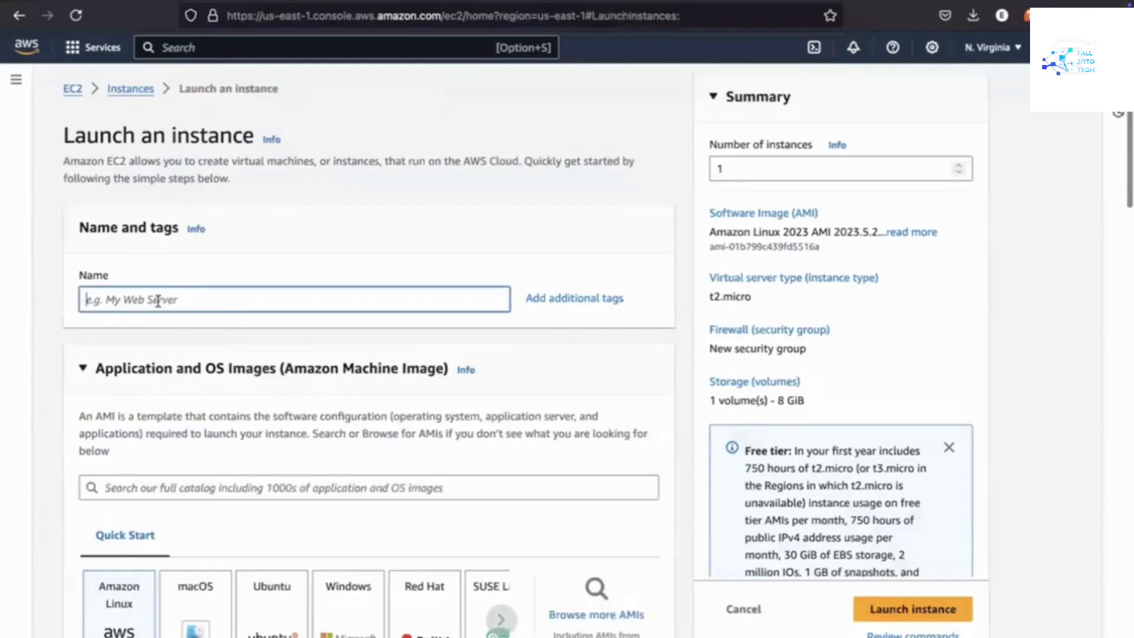
text(EC2-2)
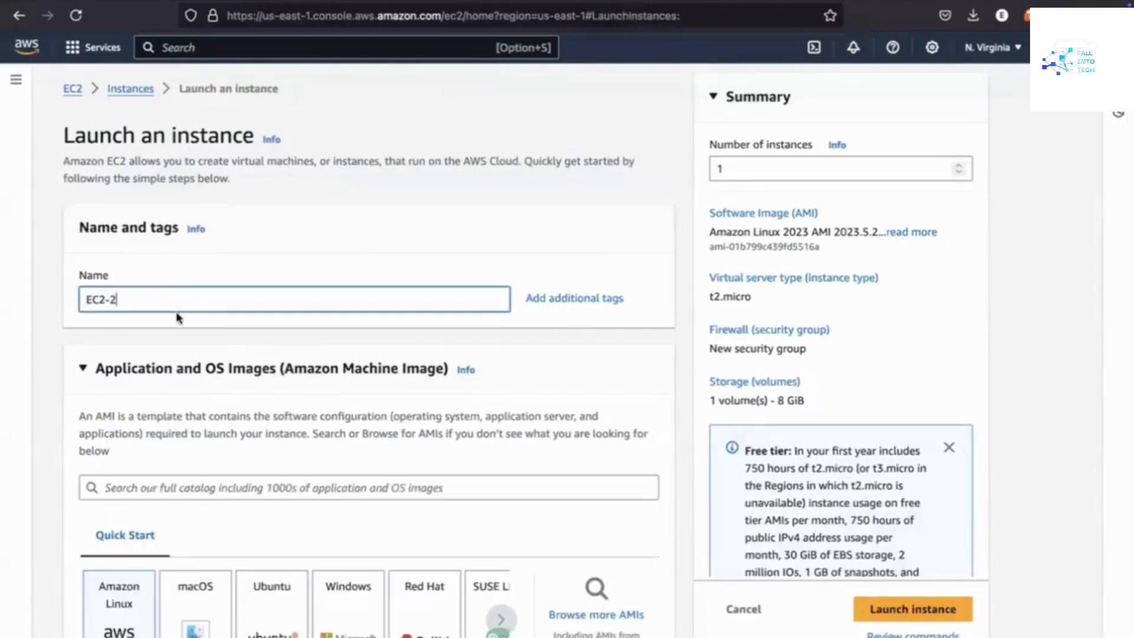
scroll(242, 337, down, 4)
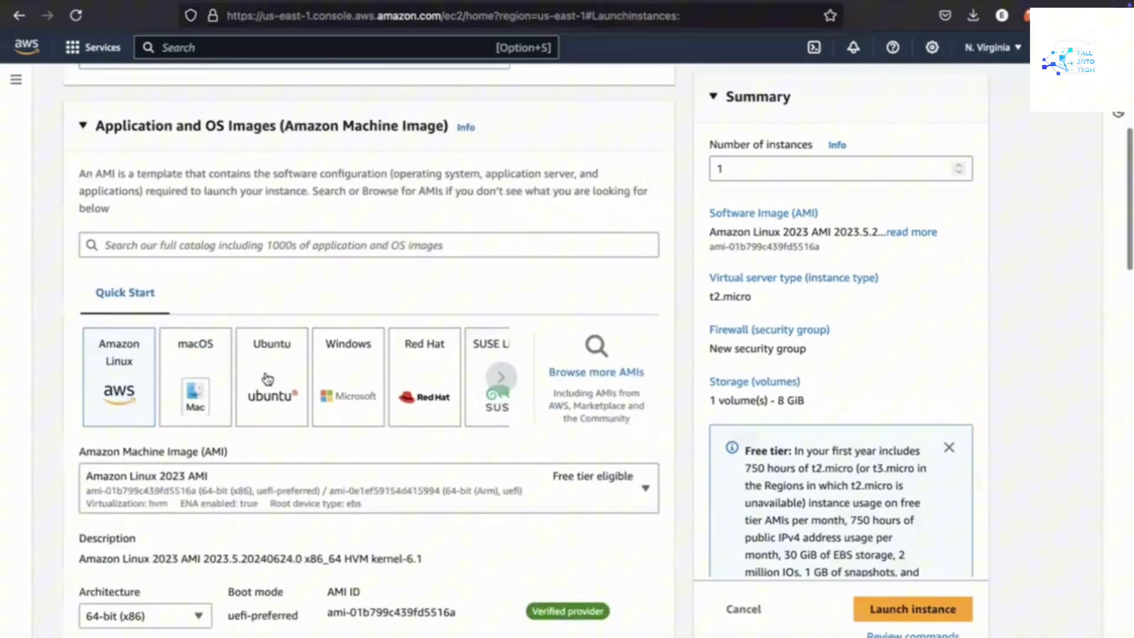
click(268, 378)
Select the existing loadbalancerkey key pair for the EC2-2 instance's login
scroll(268, 379, down, 4)
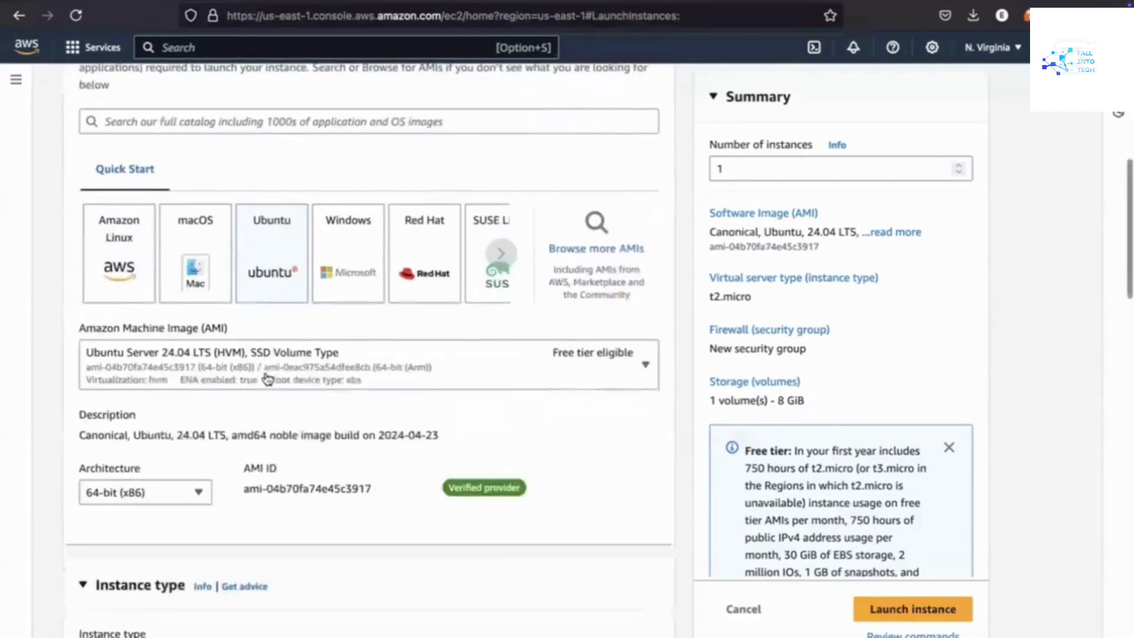
scroll(265, 377, down, 8)
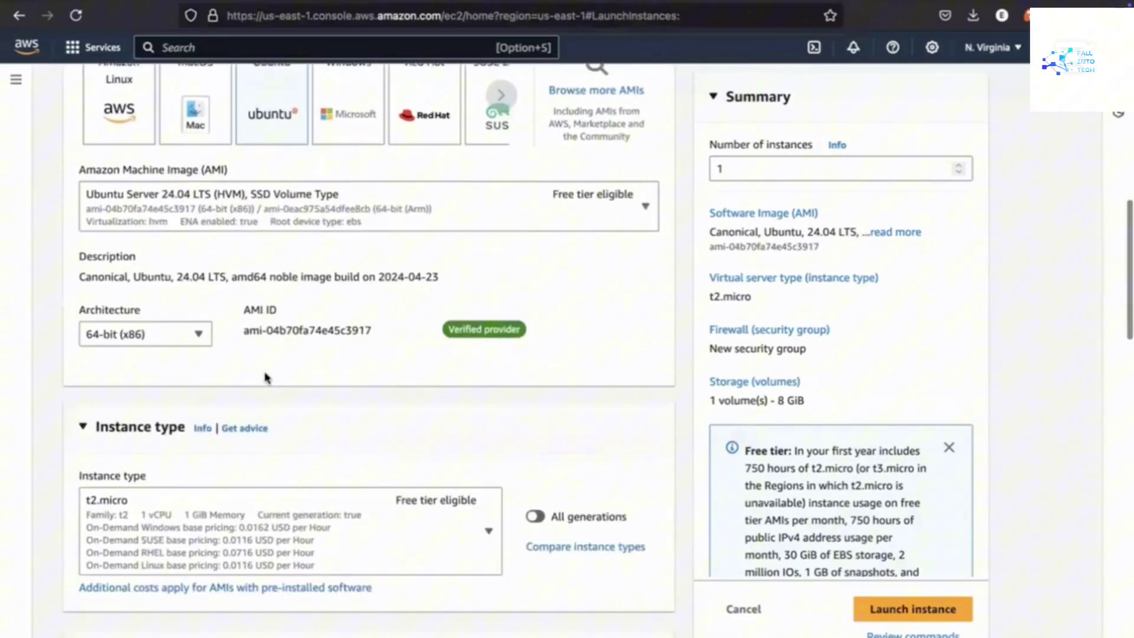
scroll(265, 377, down, 1)
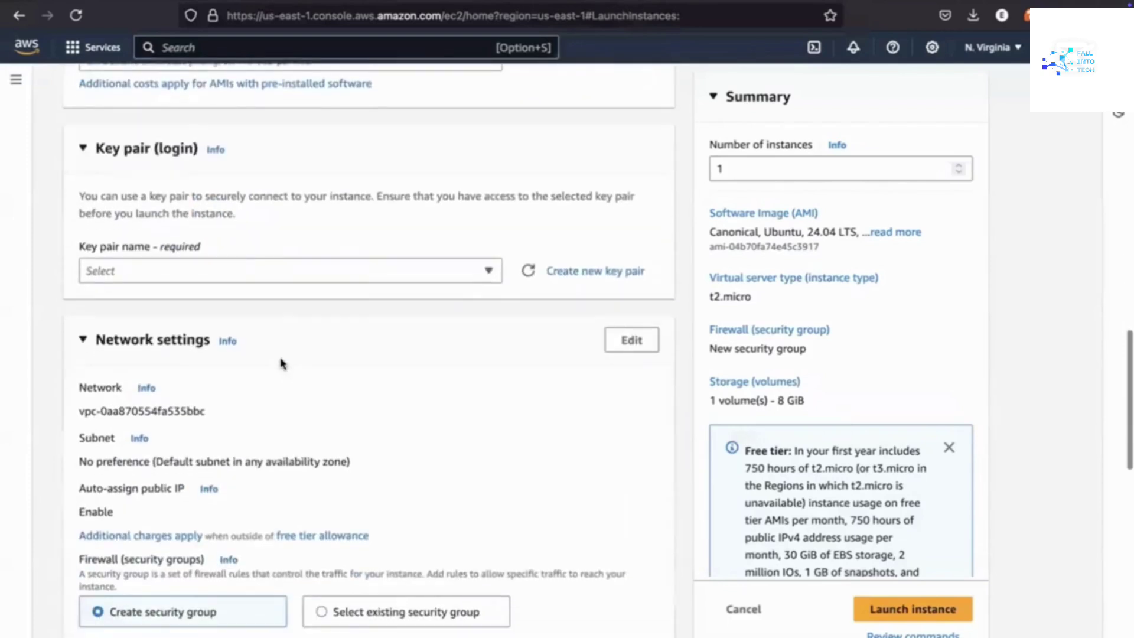
click(367, 278)
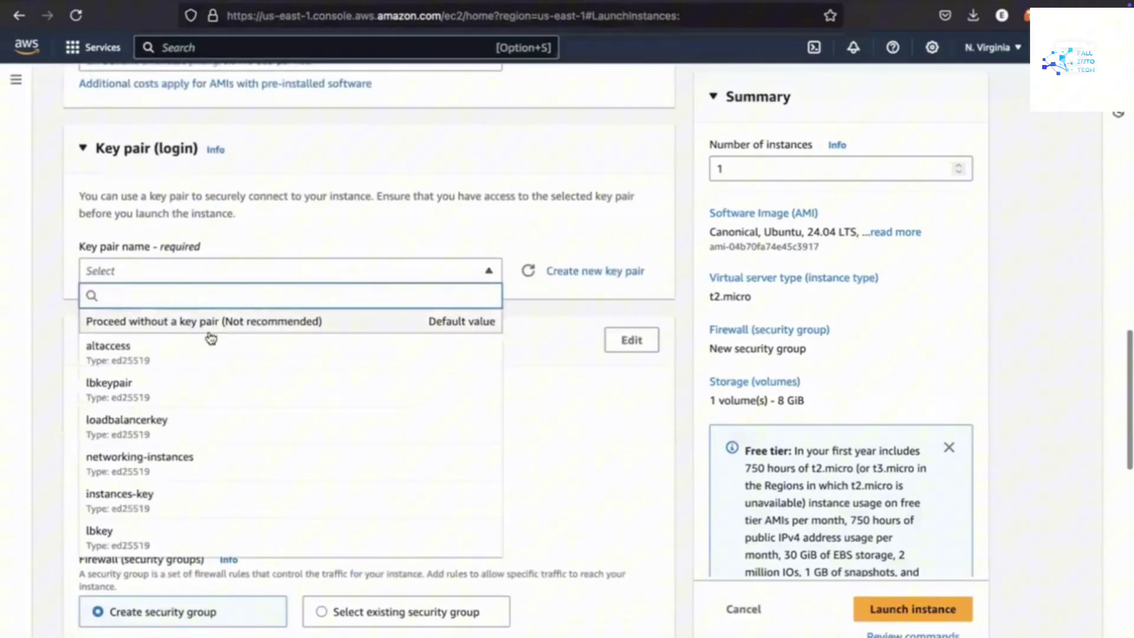
click(148, 427)
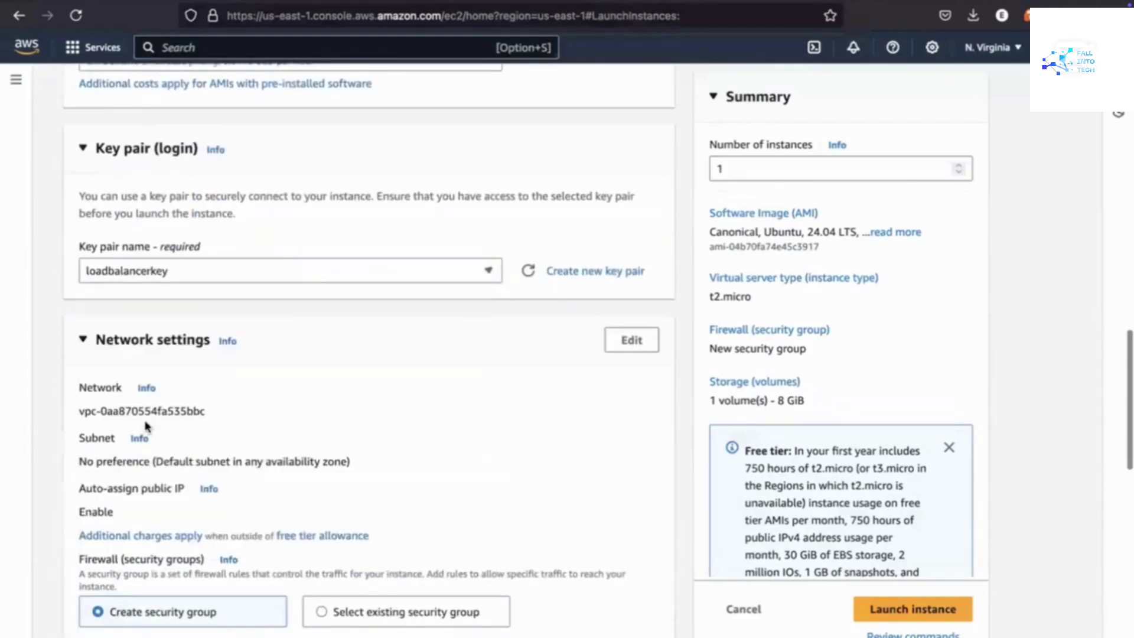
Allow HTTPS and HTTP traffic from the internet in the EC2-2 instance's new security group
scroll(278, 387, down, 3)
scroll(278, 387, down, 3)
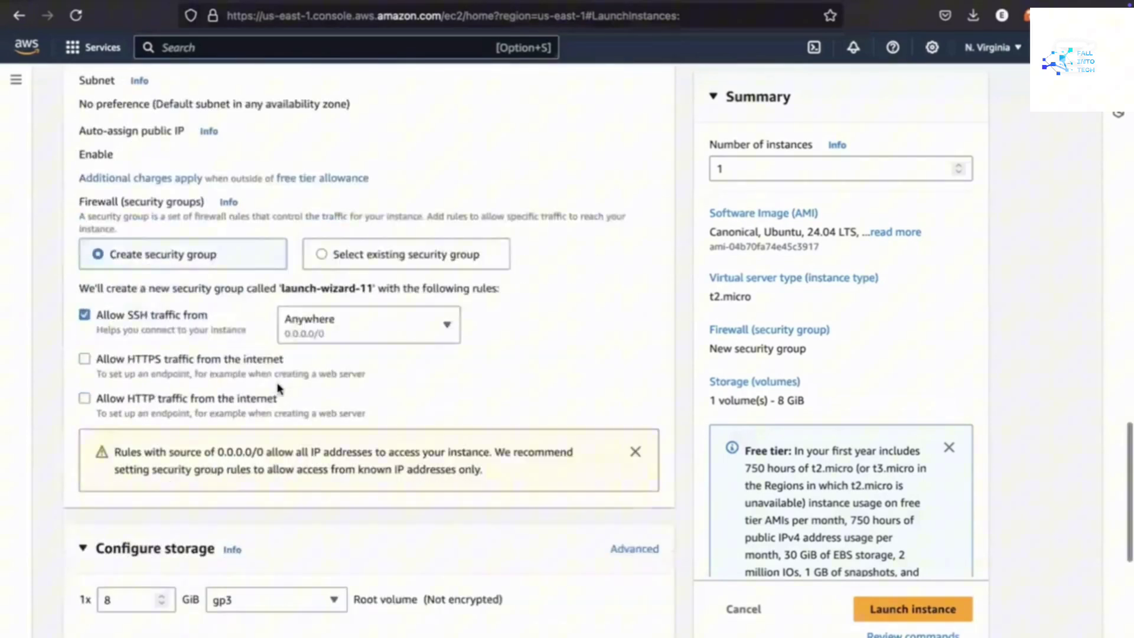
click(85, 359)
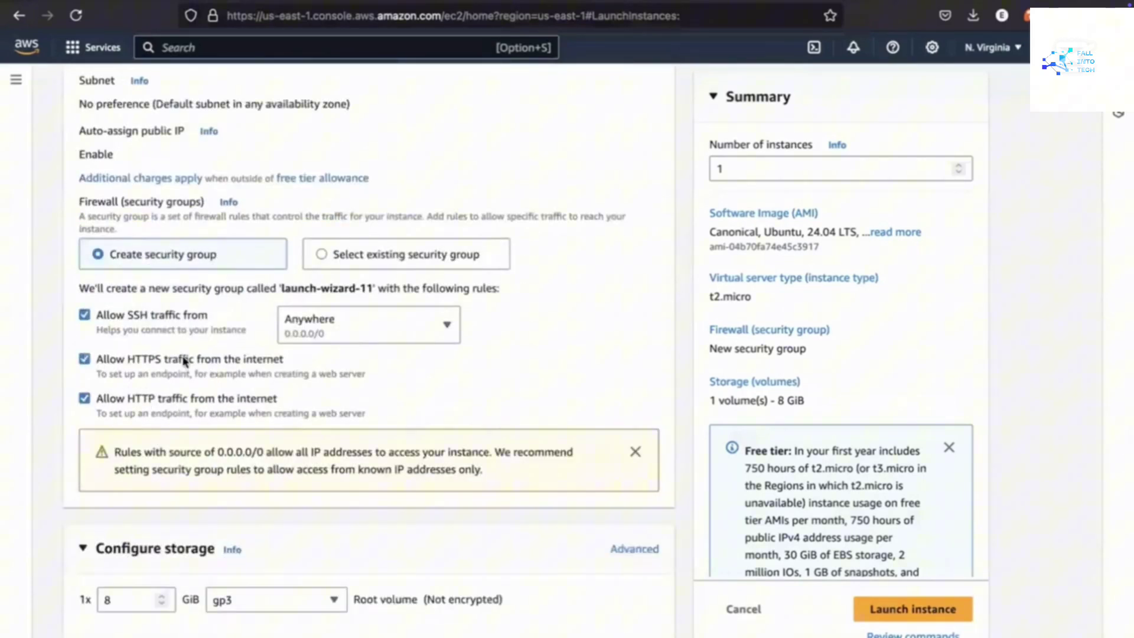
Edit the EC2-2 instance's network settings to use the subnet in availability zone us-east-1b
scroll(183, 362, up, 3)
scroll(183, 361, up, 1)
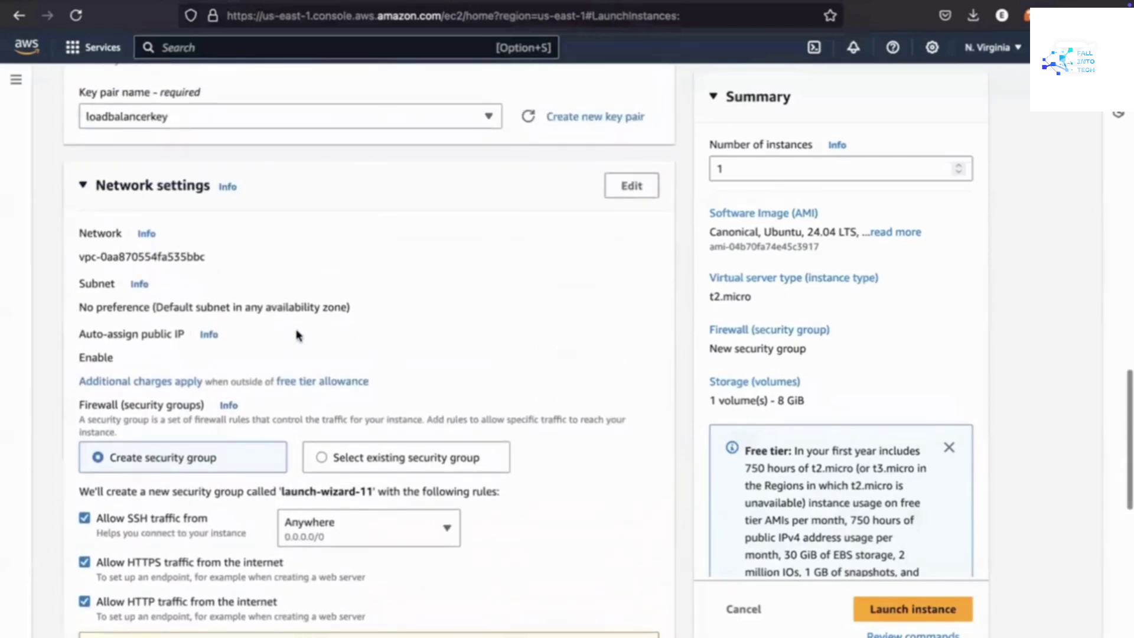
click(631, 186)
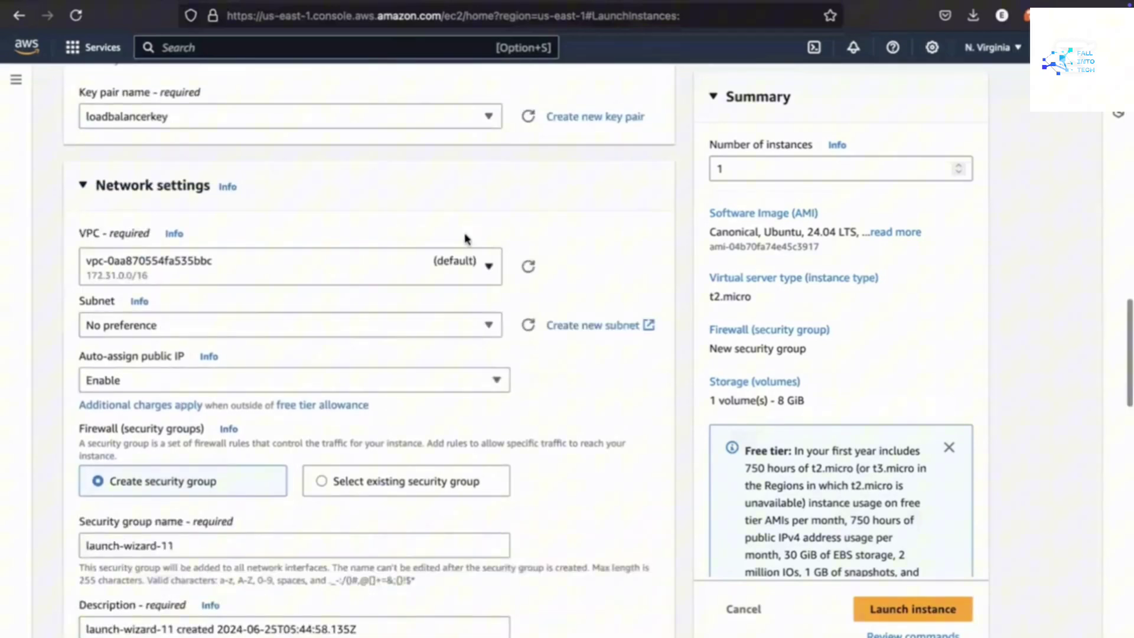
click(396, 330)
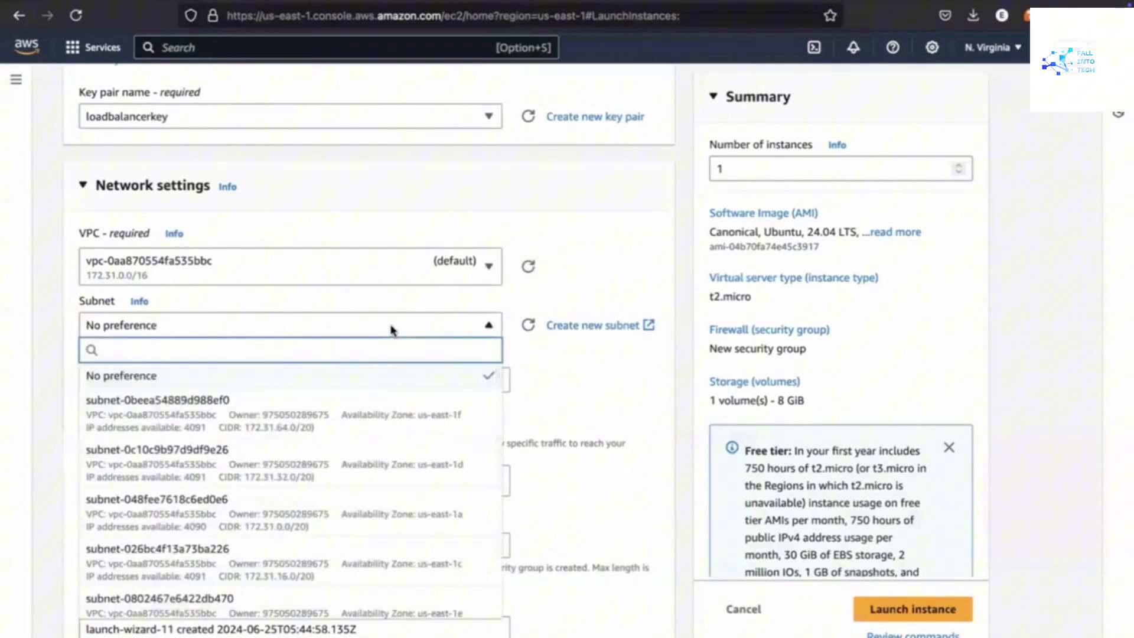
scroll(338, 348, down, 1)
scroll(338, 353, down, 5)
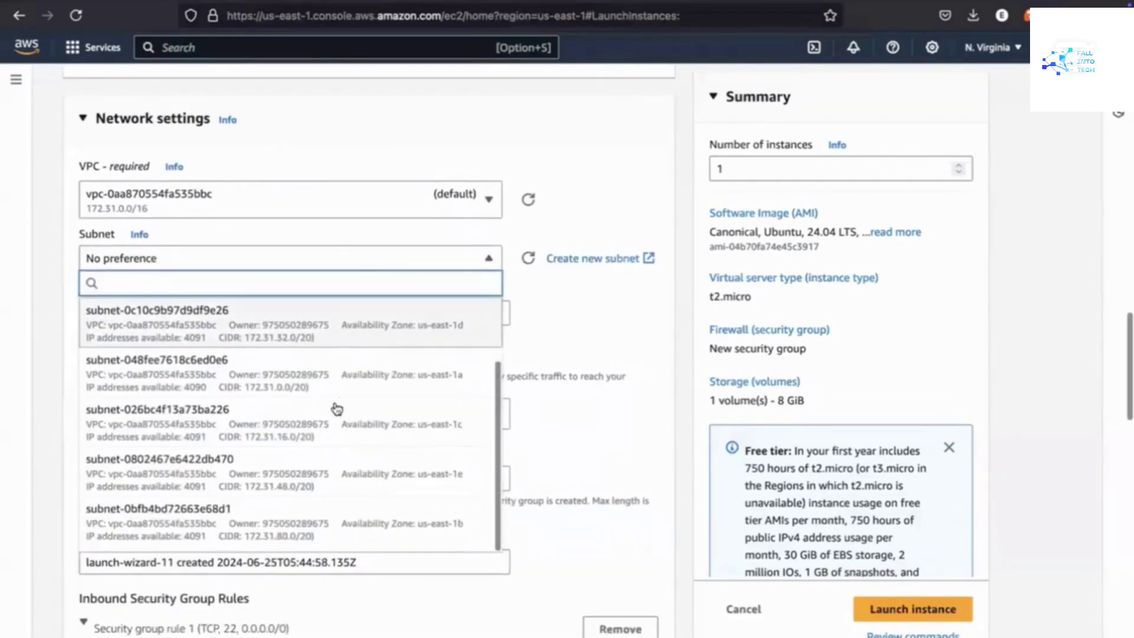
scroll(331, 411, down, 1)
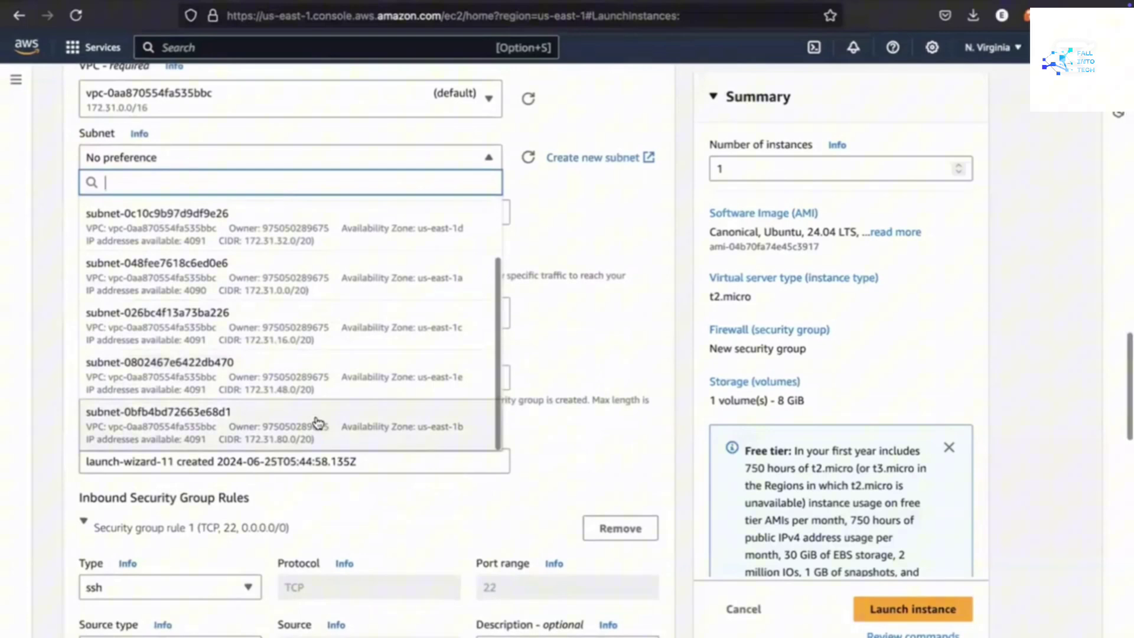
click(316, 422)
Add a bash user data script that updates apt, installs and starts apache2, writes "Hello from server one" to /var/www/html/index.html, and restarts apache2
scroll(355, 396, down, 12)
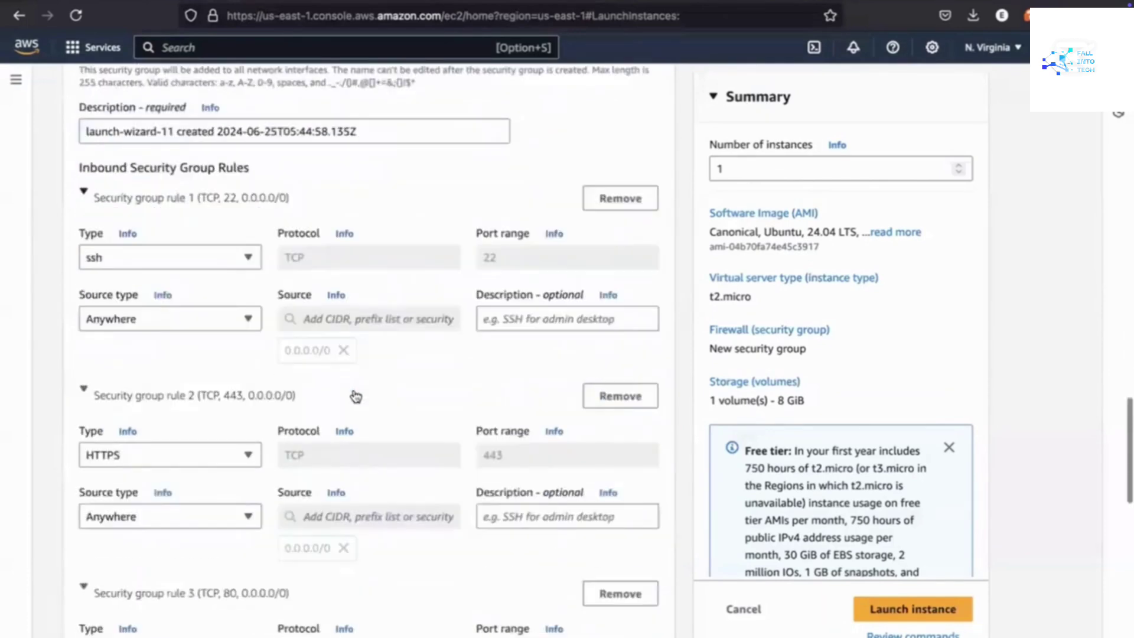
scroll(354, 395, down, 5)
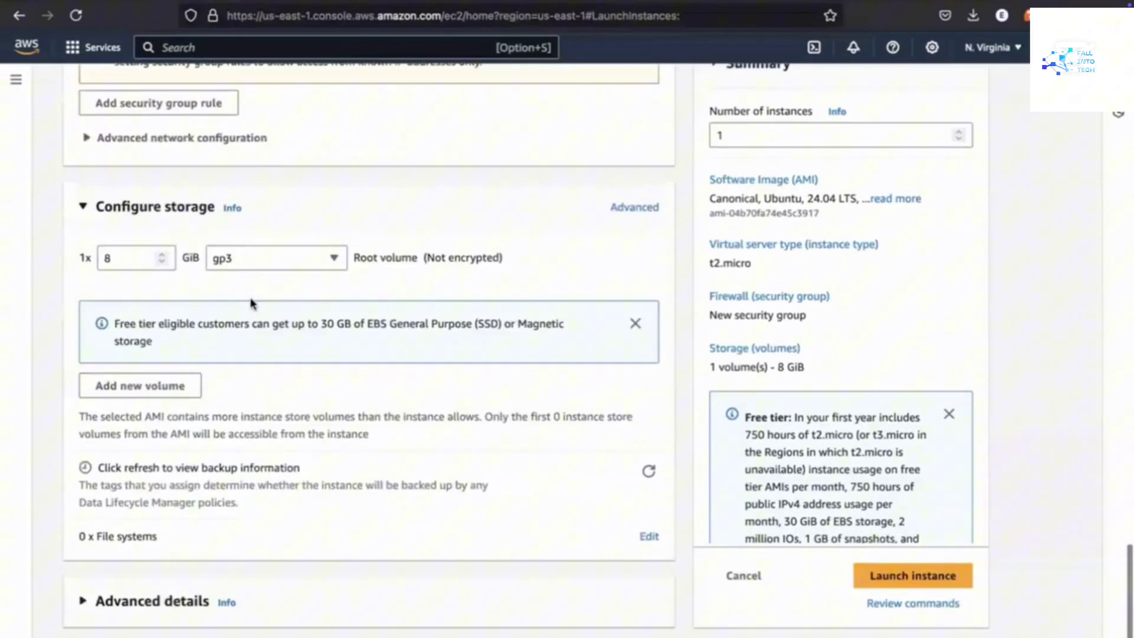
click(148, 606)
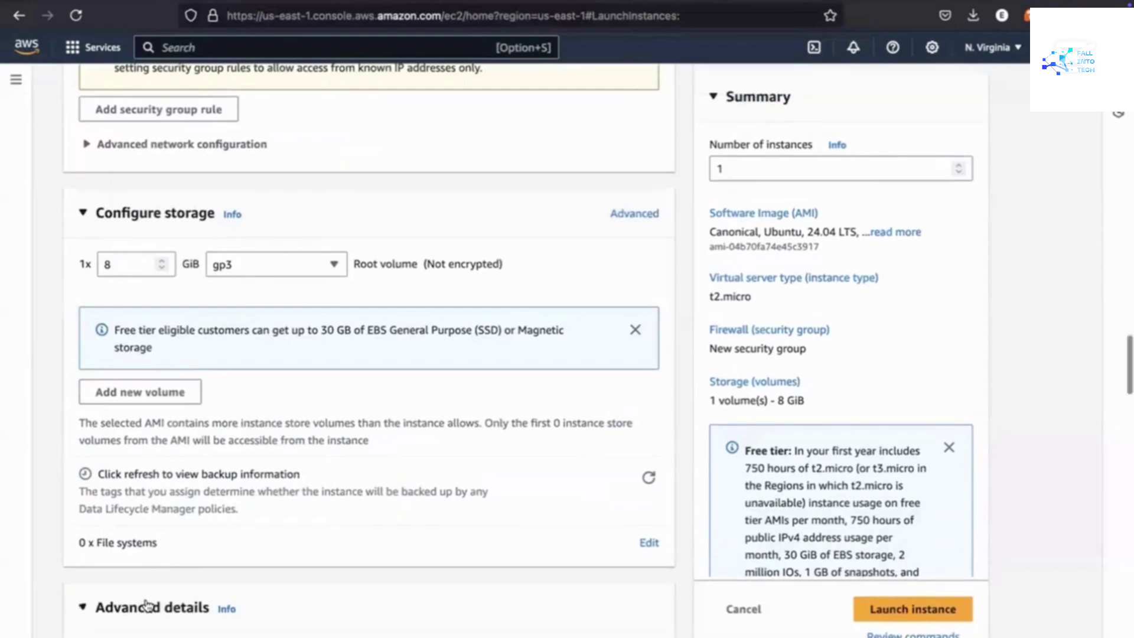
scroll(147, 605, down, 4)
scroll(148, 606, down, 20)
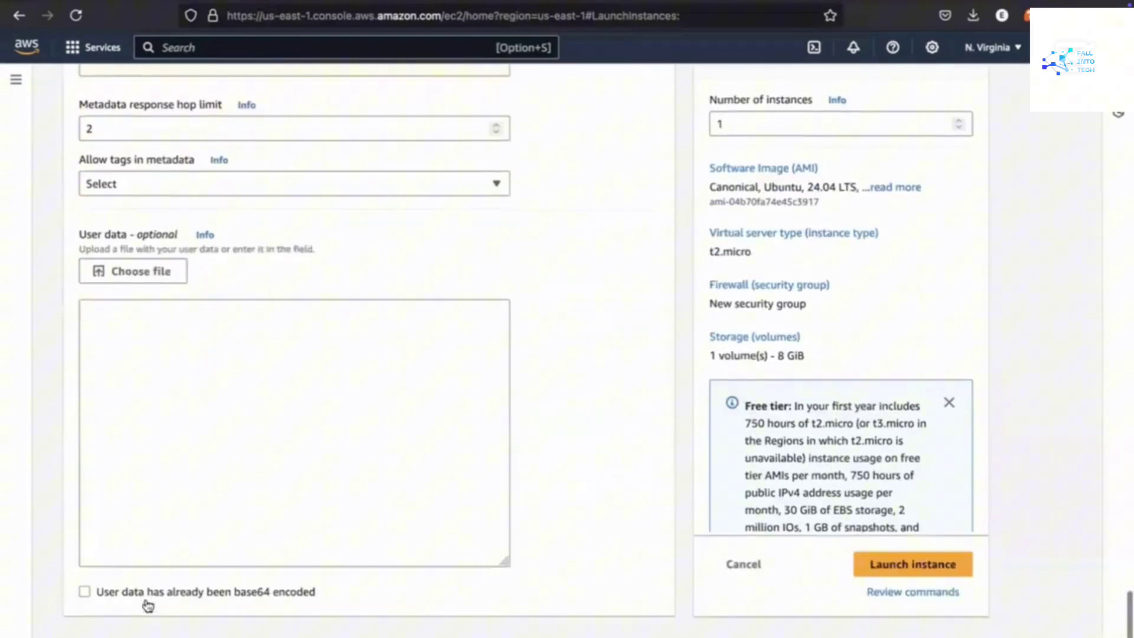
click(157, 393)
text(#!/bin/bash sudo apt update -y sudo apt install apache2 -y sudo systemctl start apache2 echo "Hello from server one" | sudo tee /var/www/html/index.html sudo systemctl restart apache2)
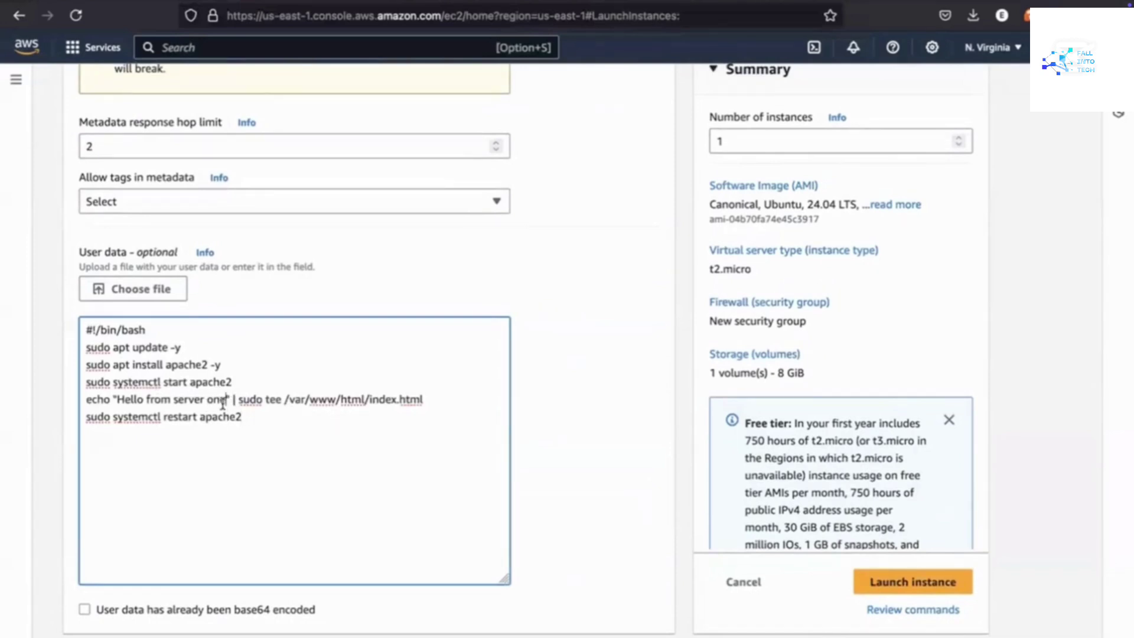
Change the script's greeting to "Hello from server two" and launch the EC2-2 instance
key(BackSpace)
key(BackSpace)
key(BackSpace)
text(t)
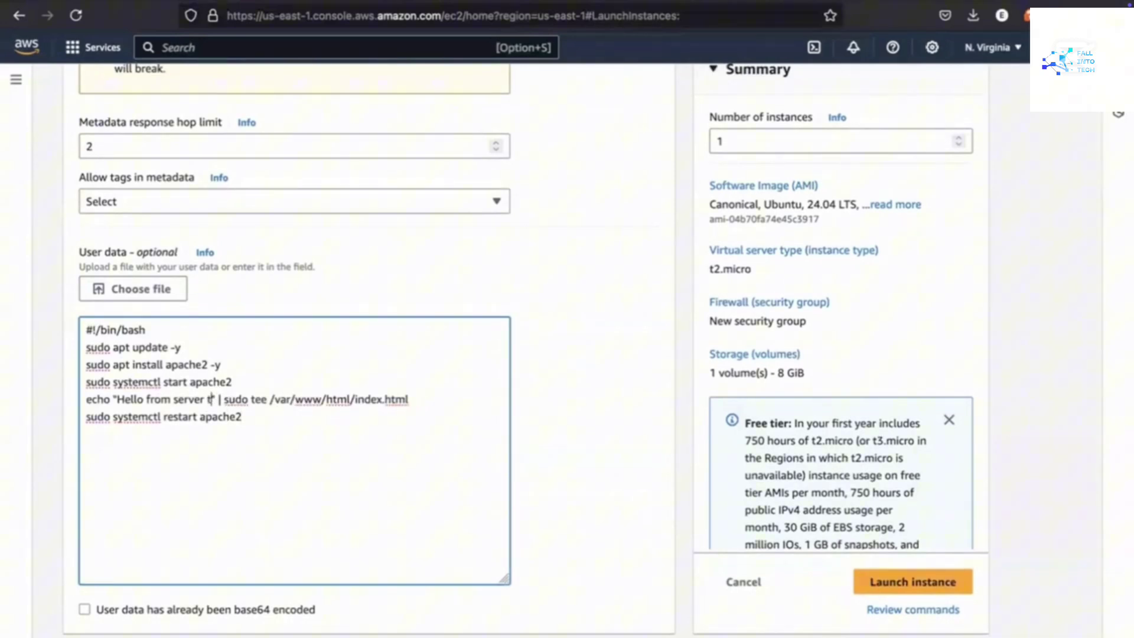
text(wo)
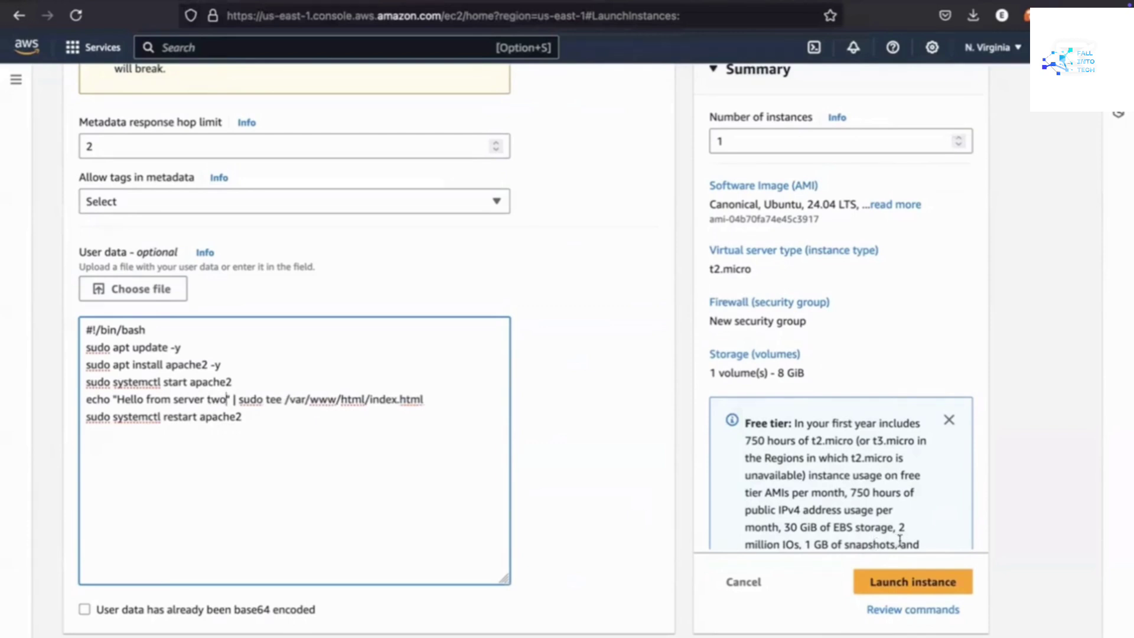
click(912, 590)
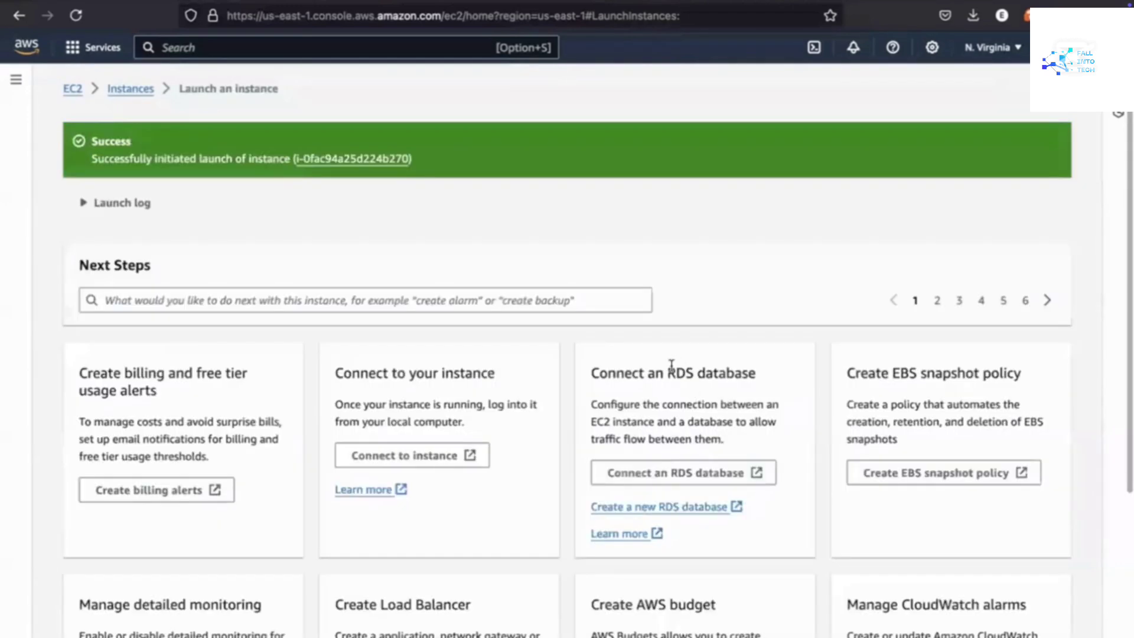
Open the instances list and refresh it to check the state and status checks of both instances
click(131, 92)
click(638, 83)
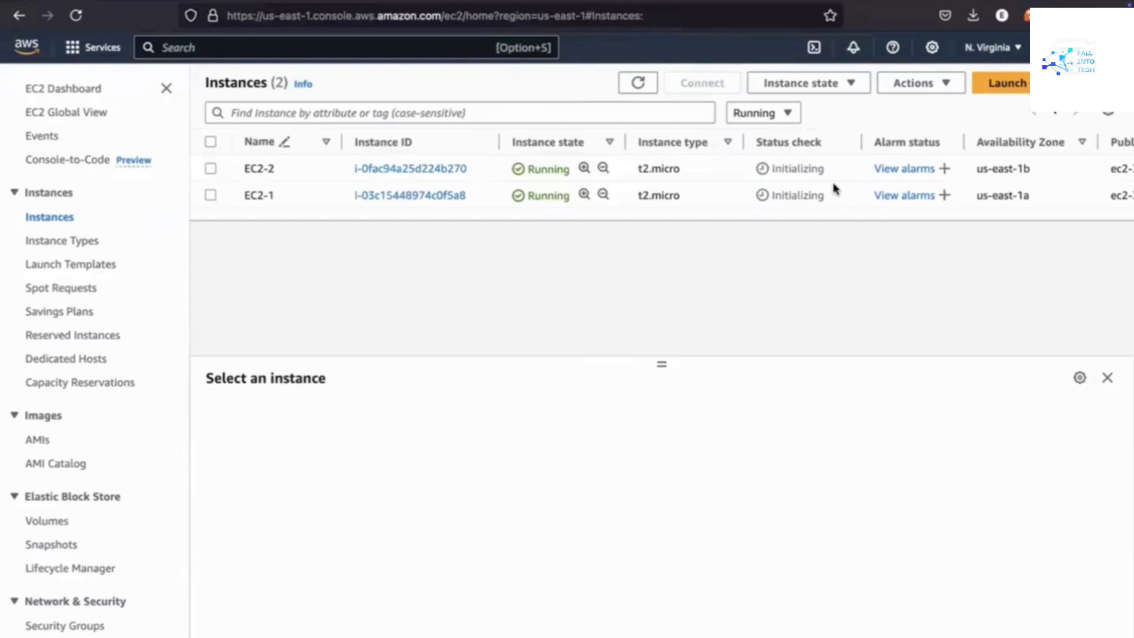
click(639, 83)
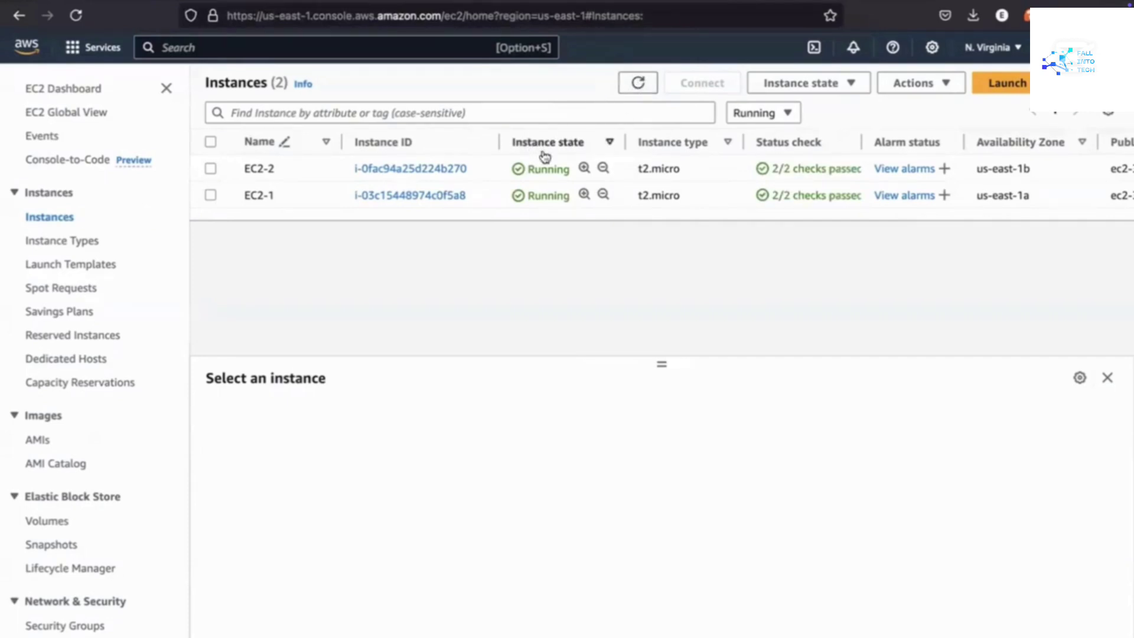
Copy EC2-1's public IPv4 address, load it in a new browser tab to test its web page, and return to the console
click(415, 195)
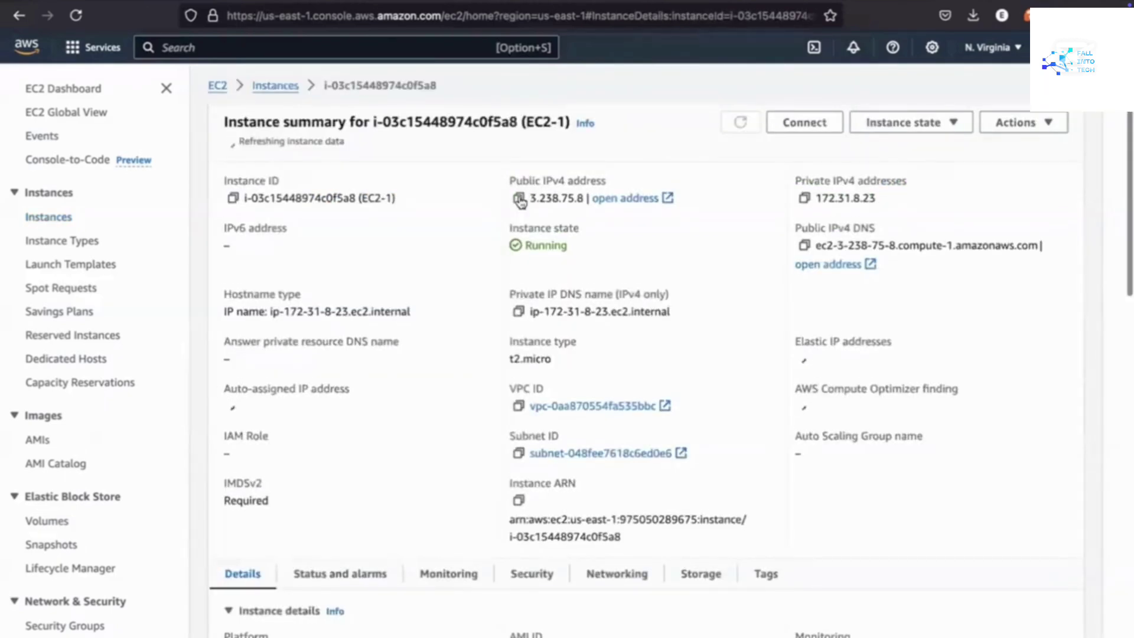
click(518, 197)
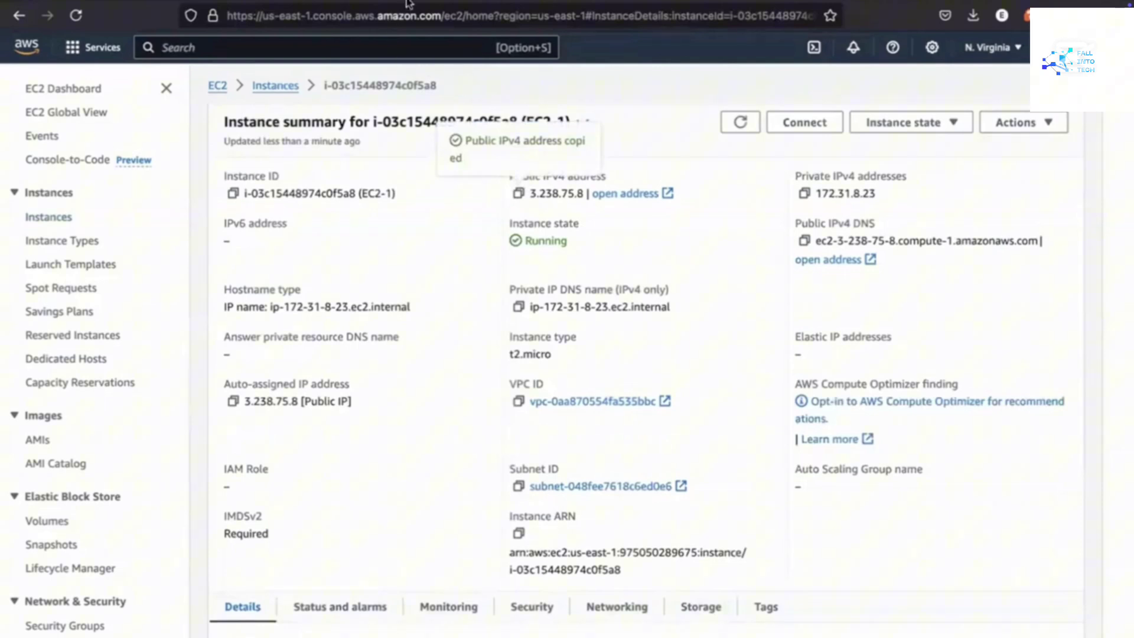
key(super+t)
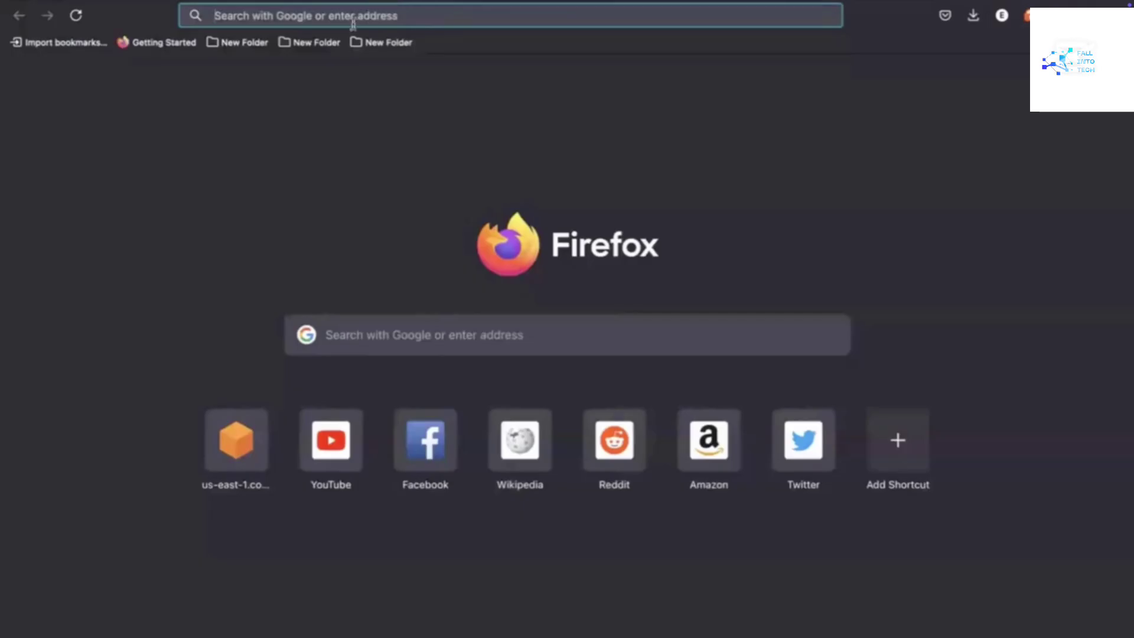
key(super+v)
key(Return)
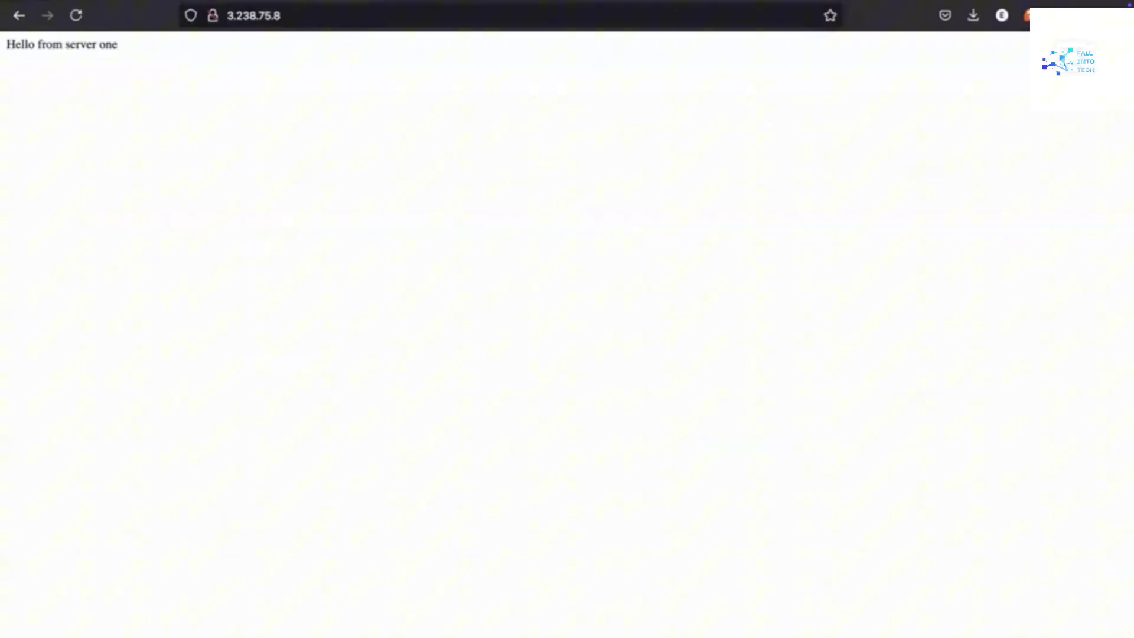
key(super+w)
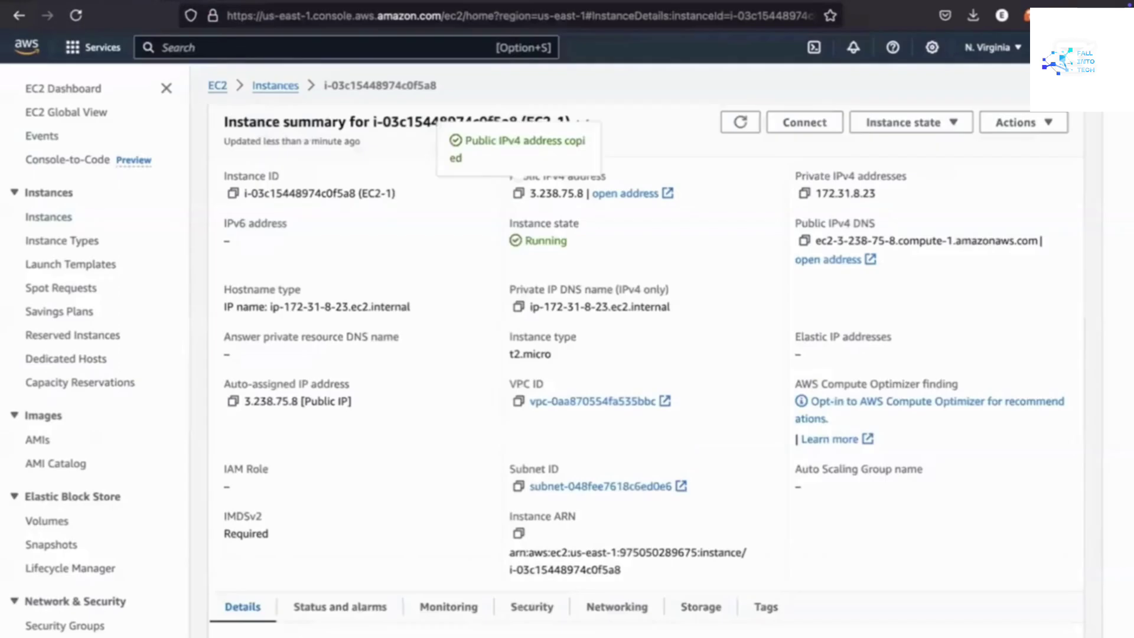
Copy EC2-2's public IPv4 address from its instance summary and load it in a new browser tab to test its web page
click(274, 86)
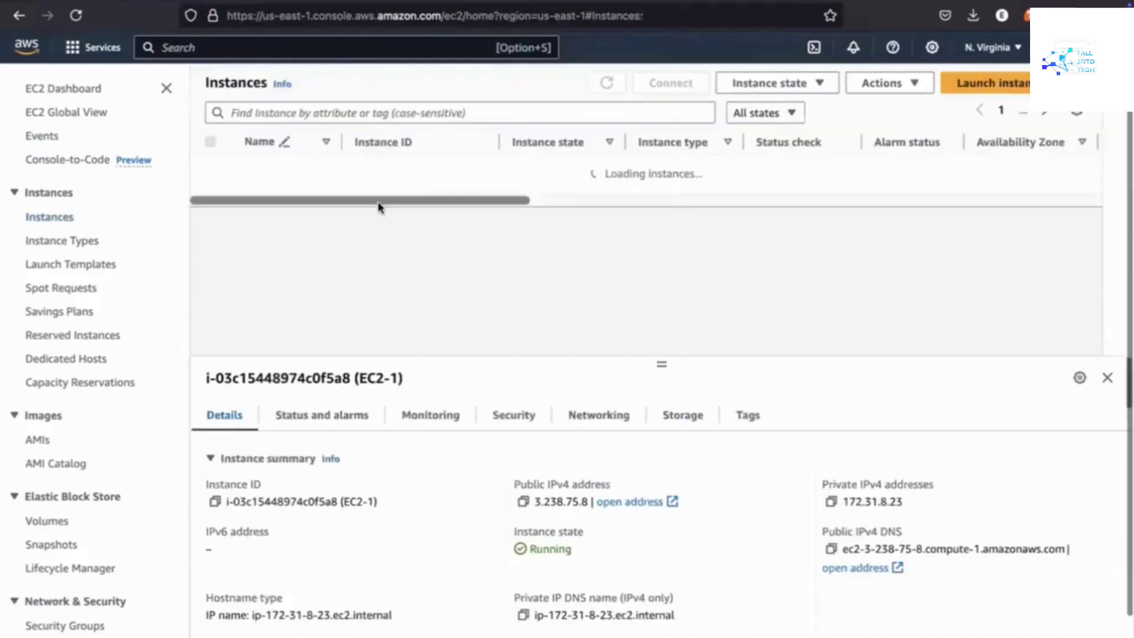
click(410, 204)
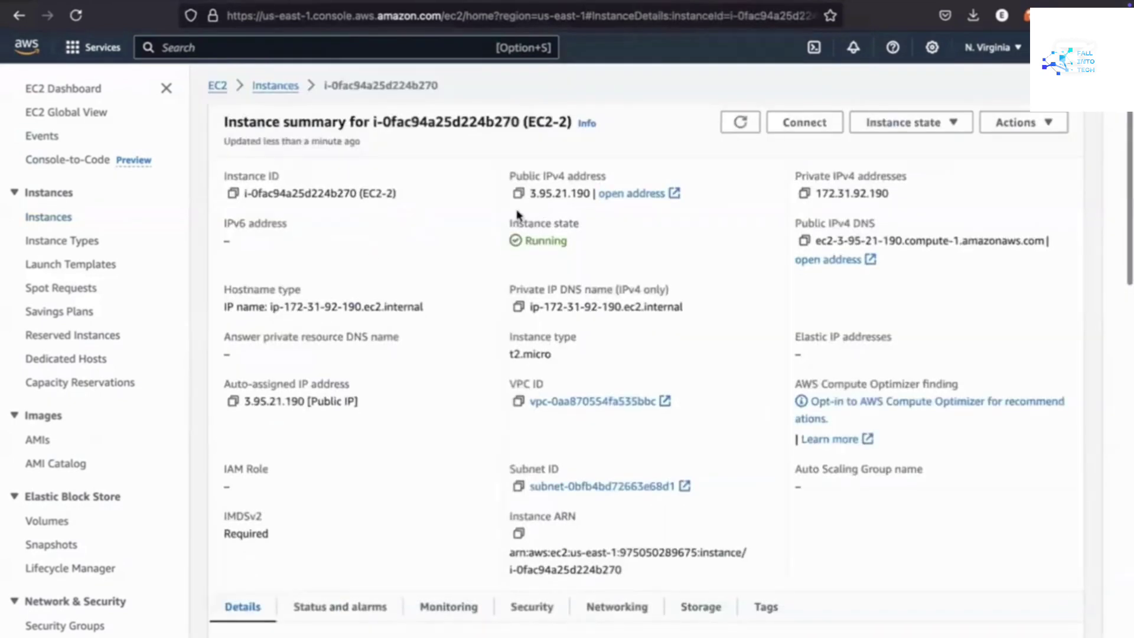
click(517, 193)
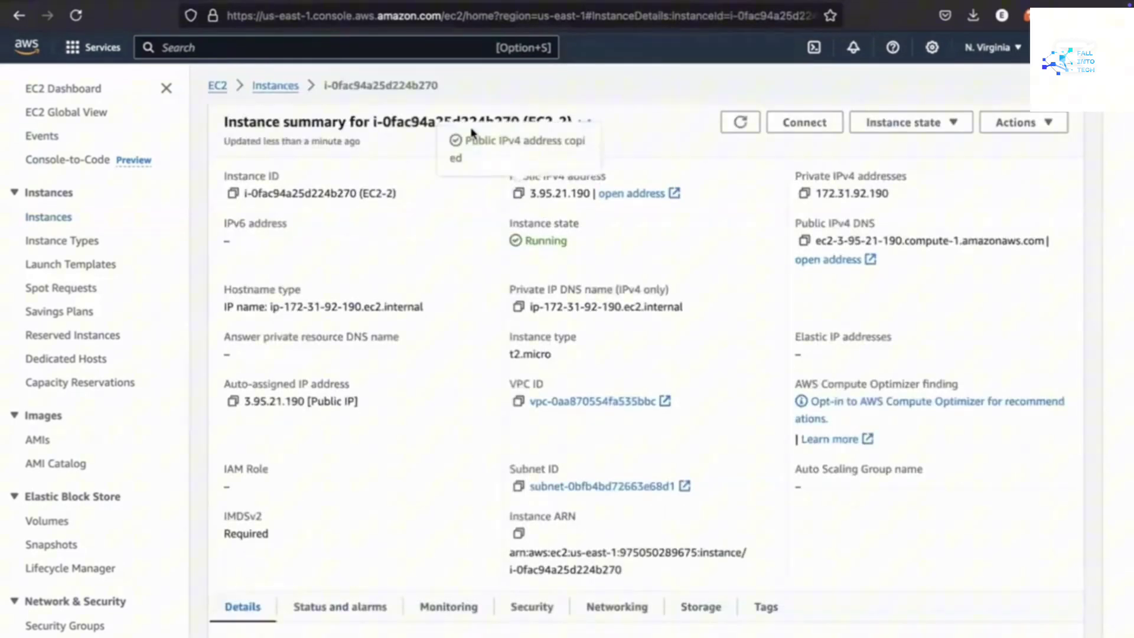
key(super+t)
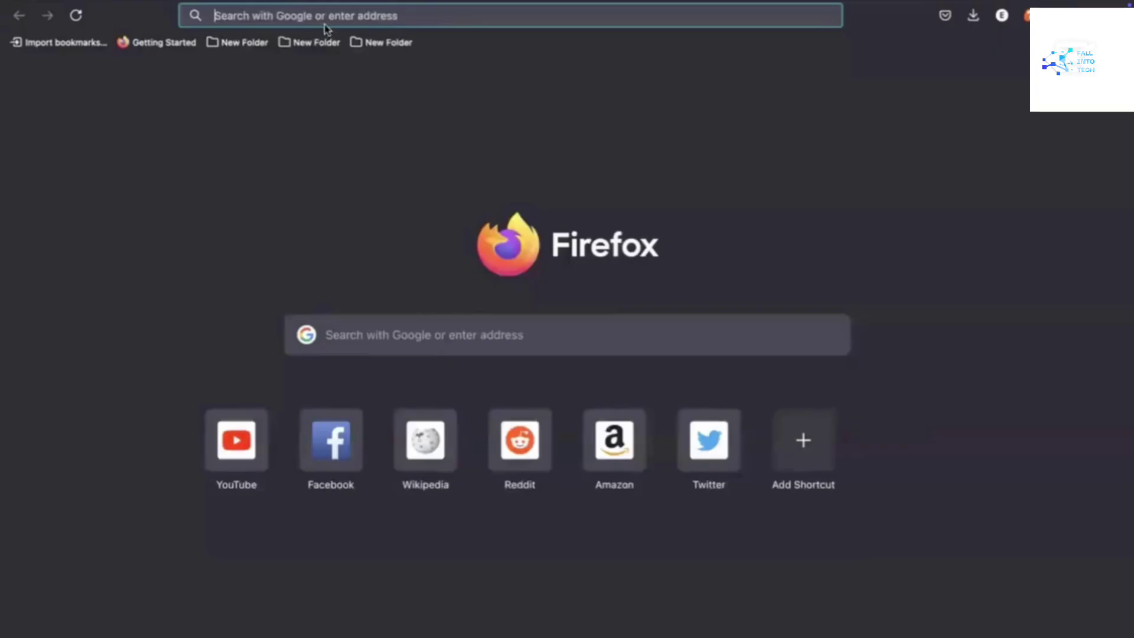
key(super+v)
key(Return)
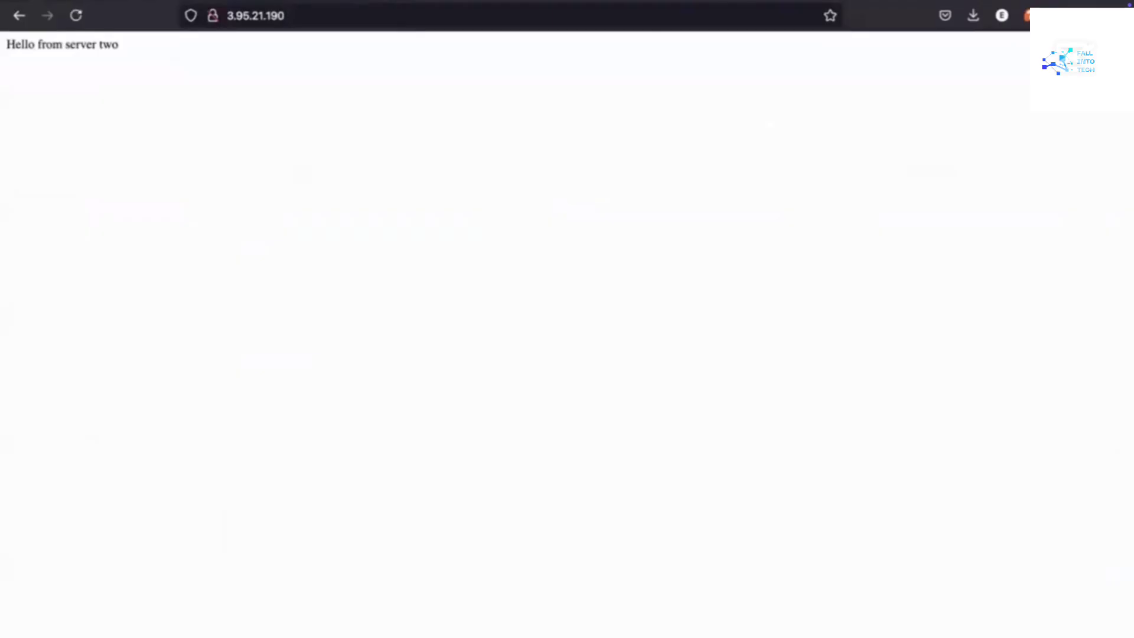
Compare the web pages served by the two instances and return to the EC2-2 instance summary
click(402, 1)
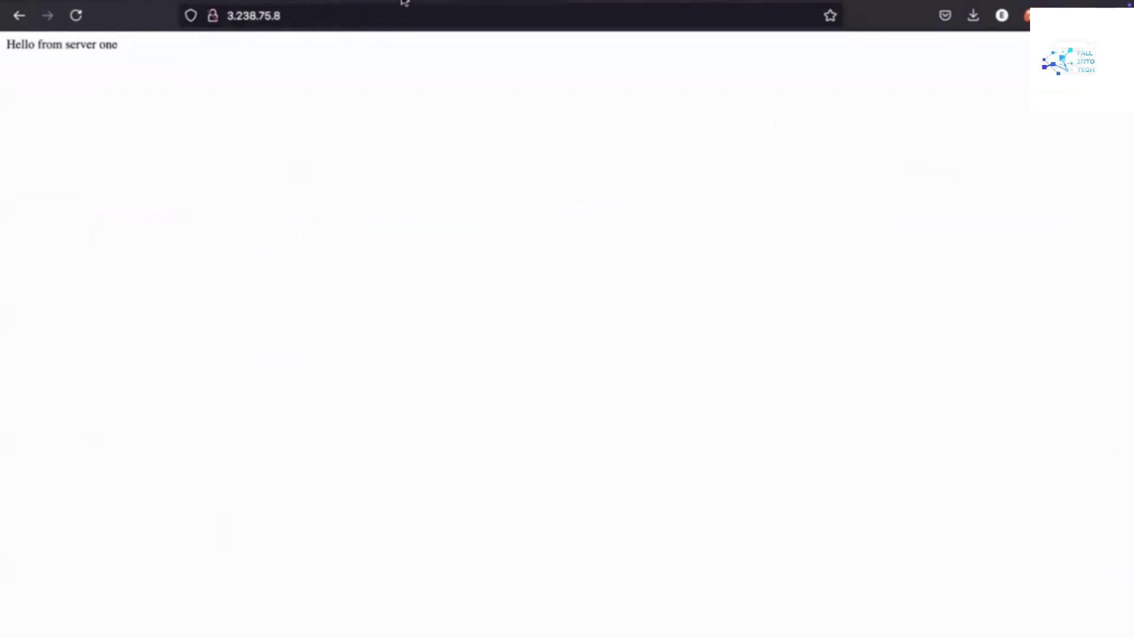
click(256, 1)
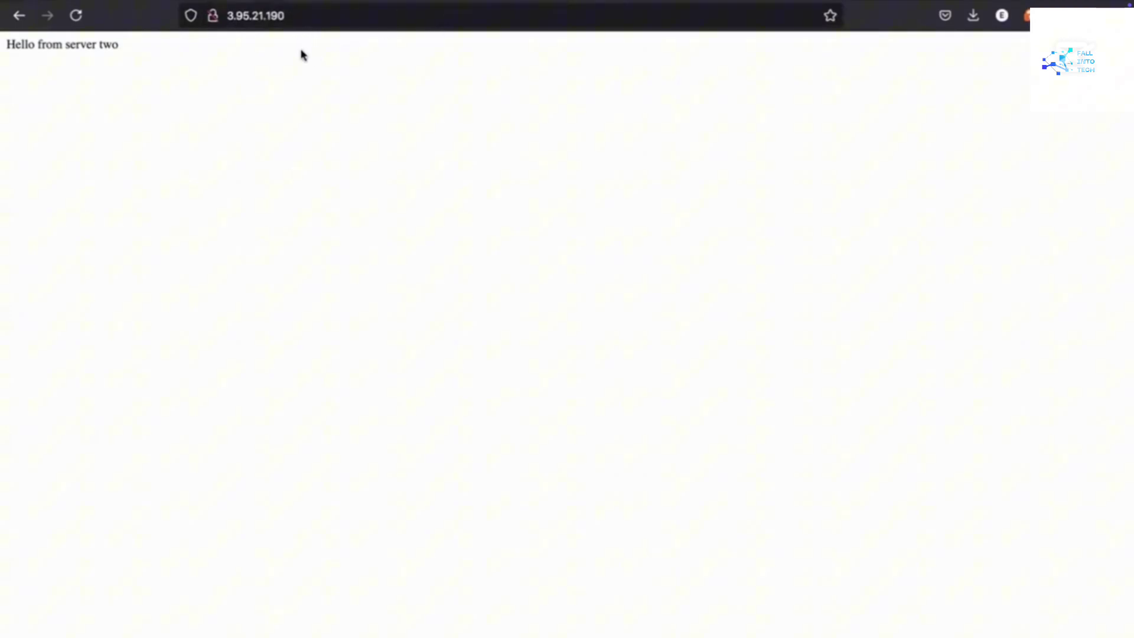
click(157, 1)
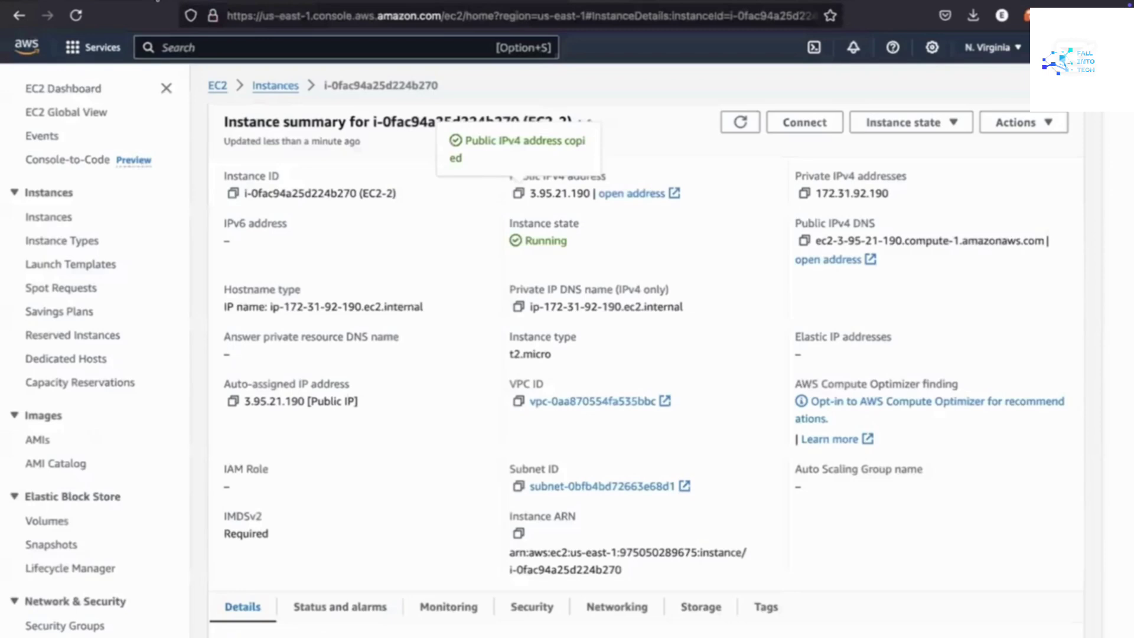
Open the EC2 target groups page and start creating a new target group
scroll(102, 258, down, 5)
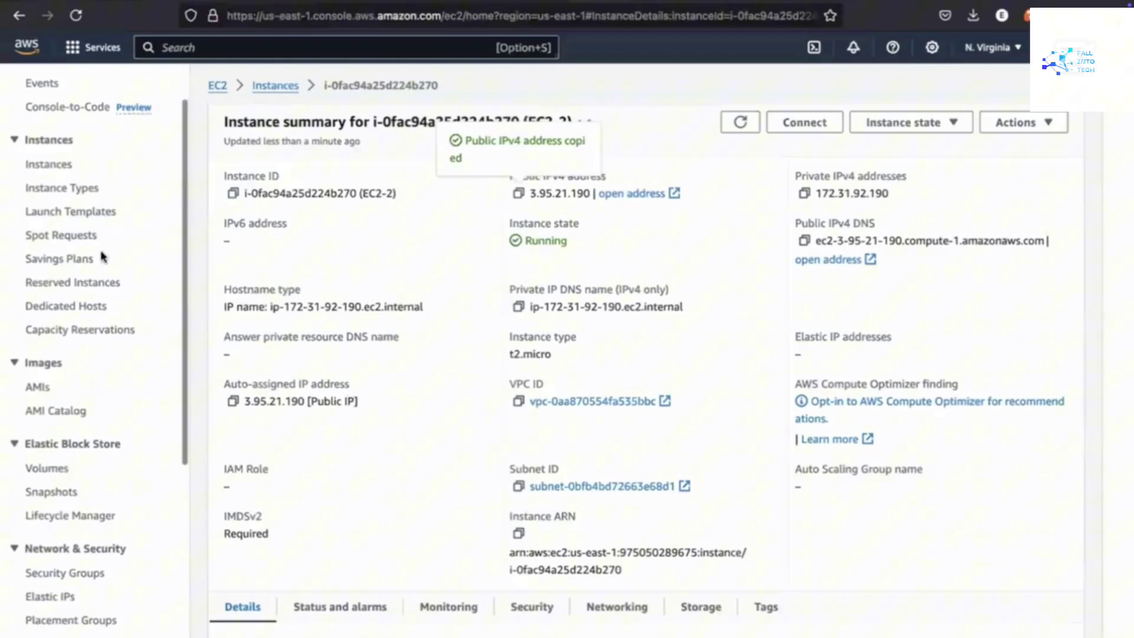
scroll(102, 257, down, 6)
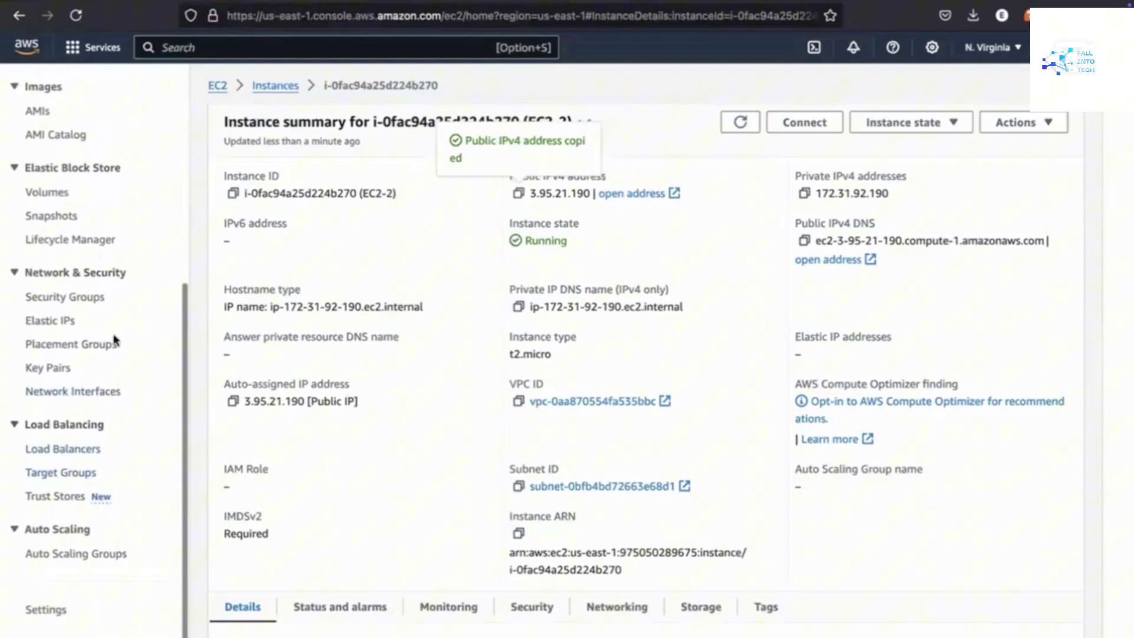
scroll(109, 251, up, 1)
scroll(109, 251, up, 11)
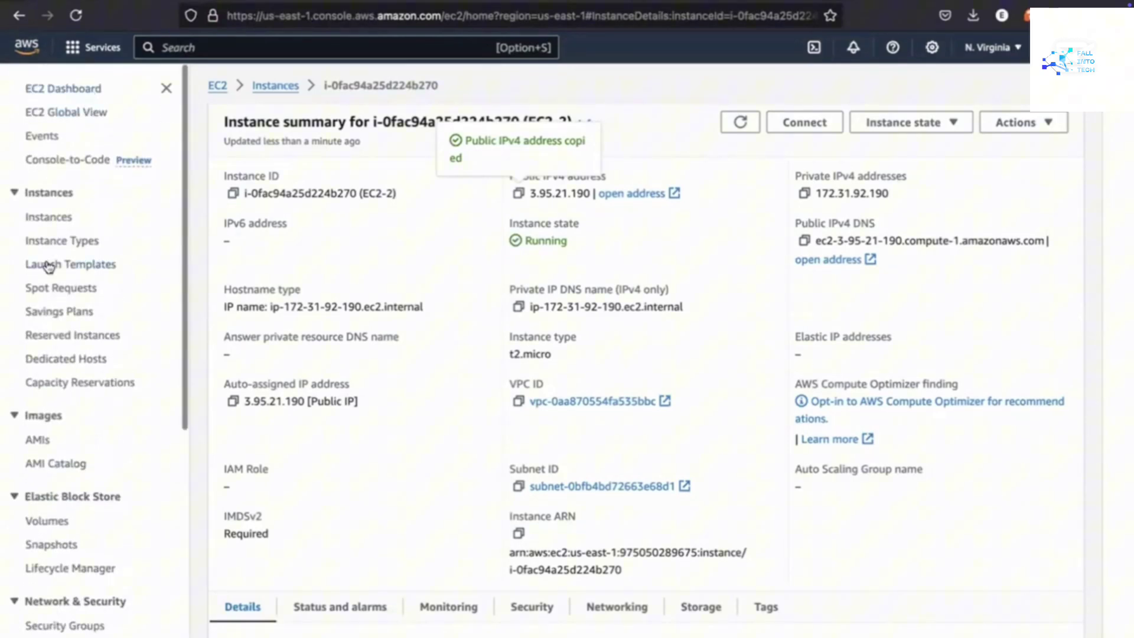
scroll(48, 267, down, 4)
scroll(49, 267, down, 6)
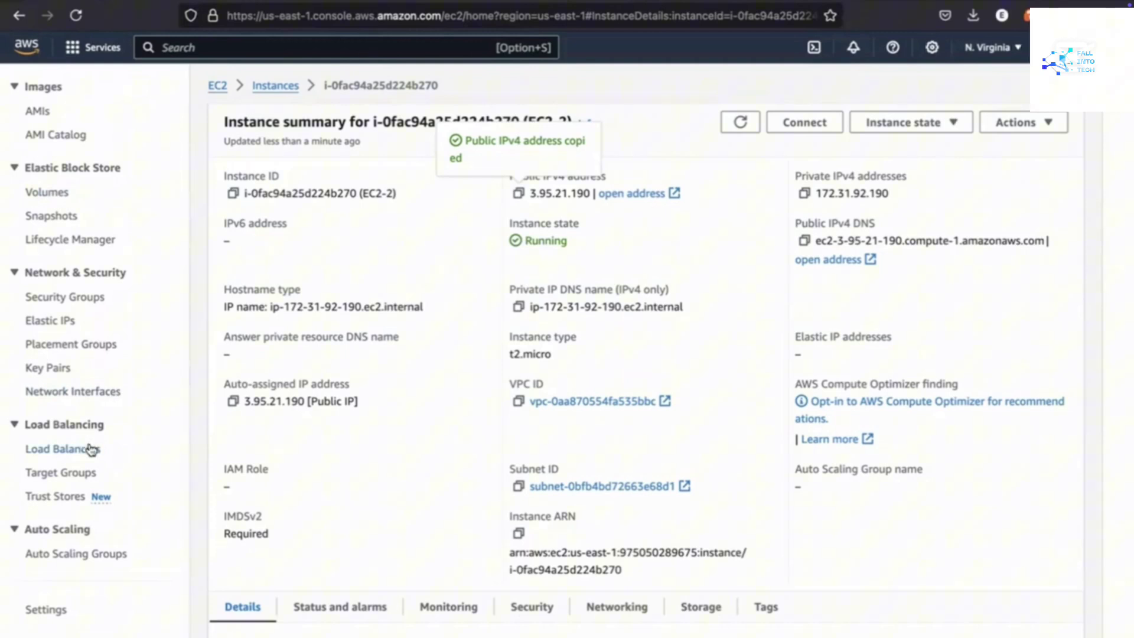
click(67, 475)
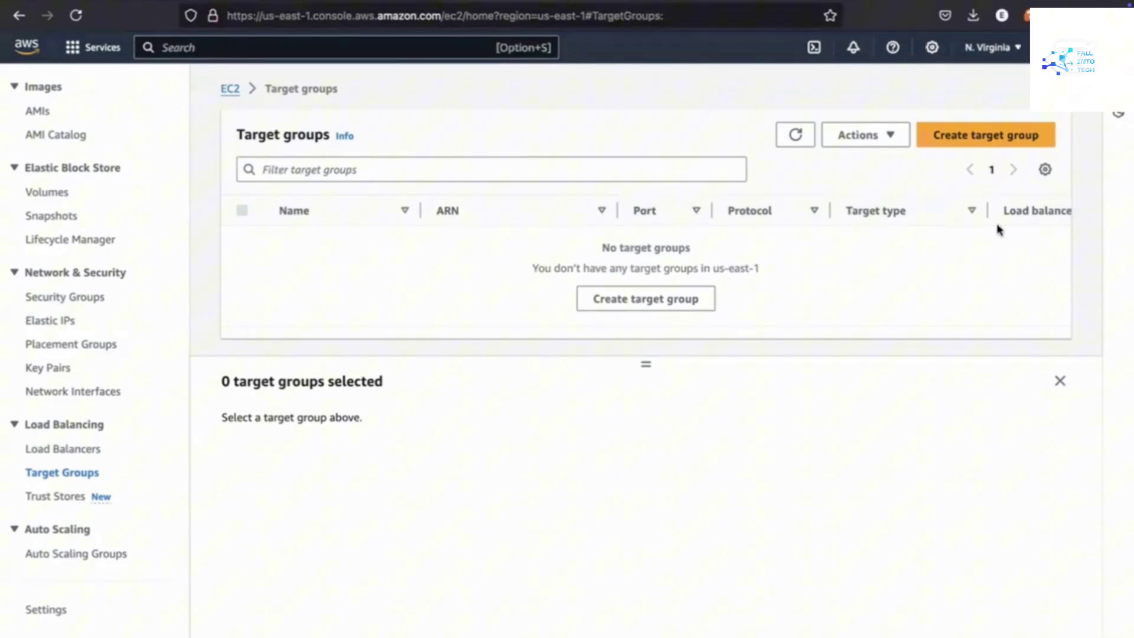
click(966, 144)
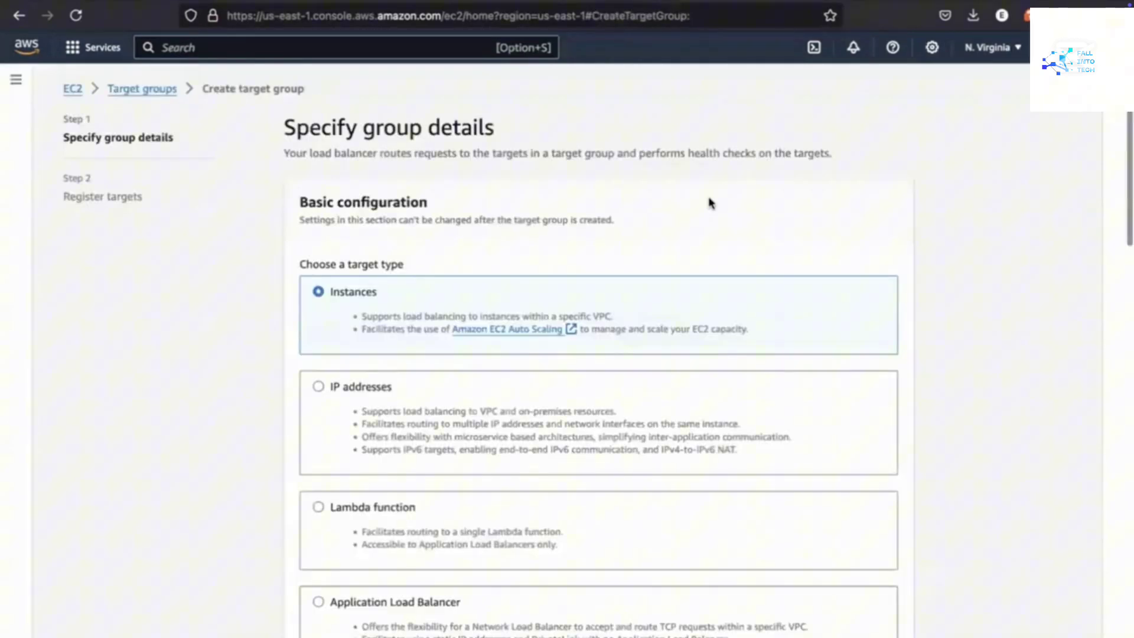
Review the target type options offered for the new target group: instances, IP addresses, Lambda function and Application Load Balancer
scroll(461, 311, down, 1)
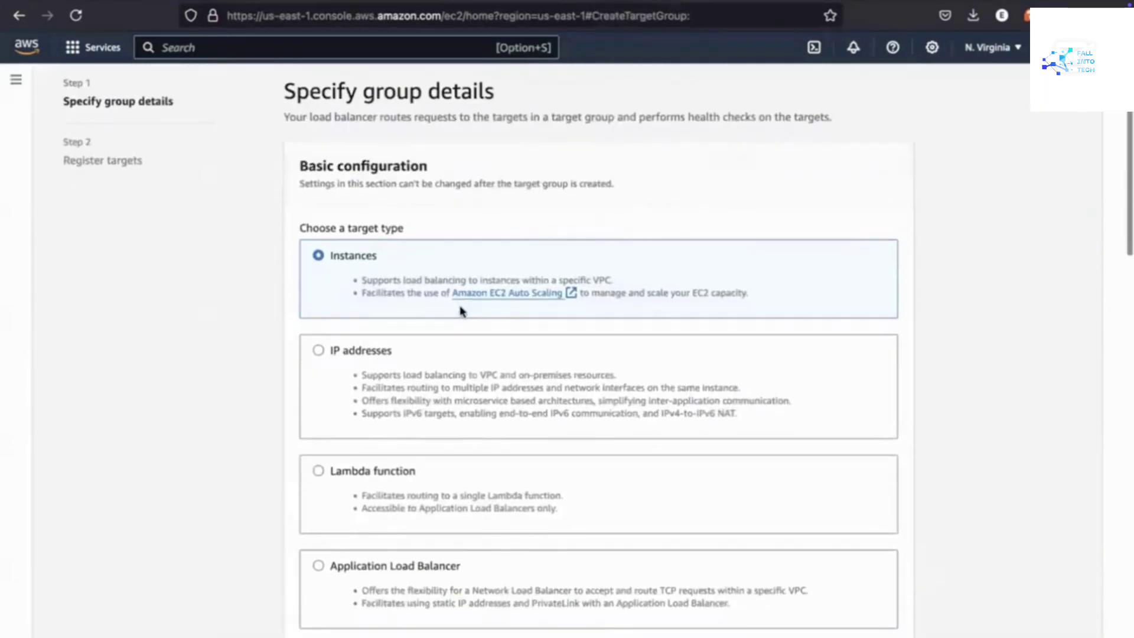
scroll(462, 311, down, 1)
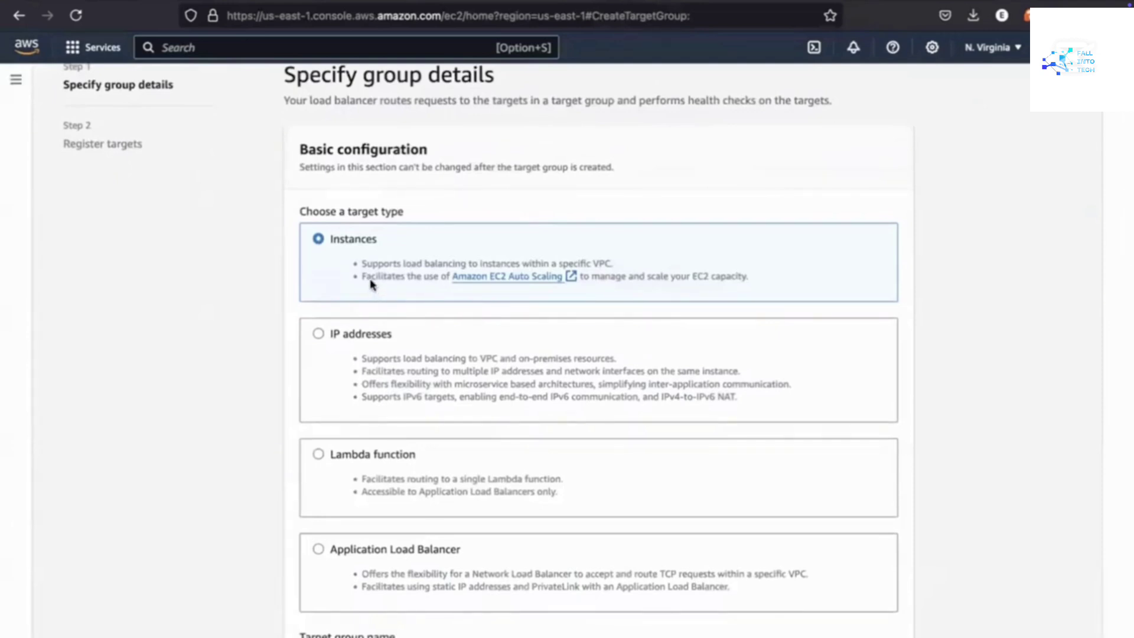
scroll(373, 292, down, 1)
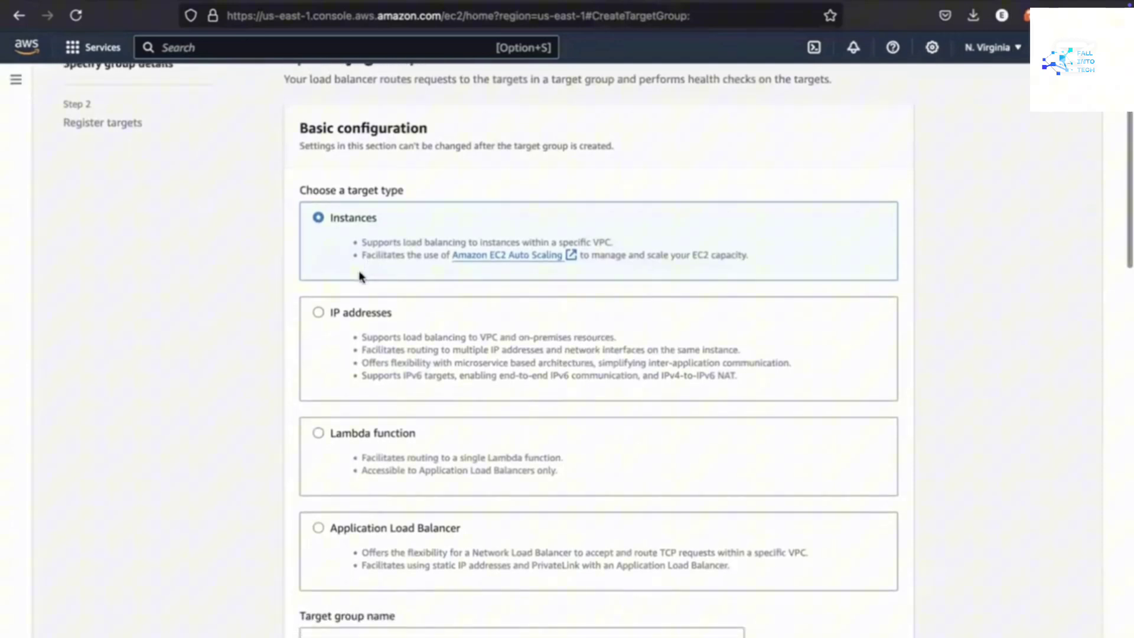
scroll(361, 274, down, 2)
scroll(357, 290, down, 2)
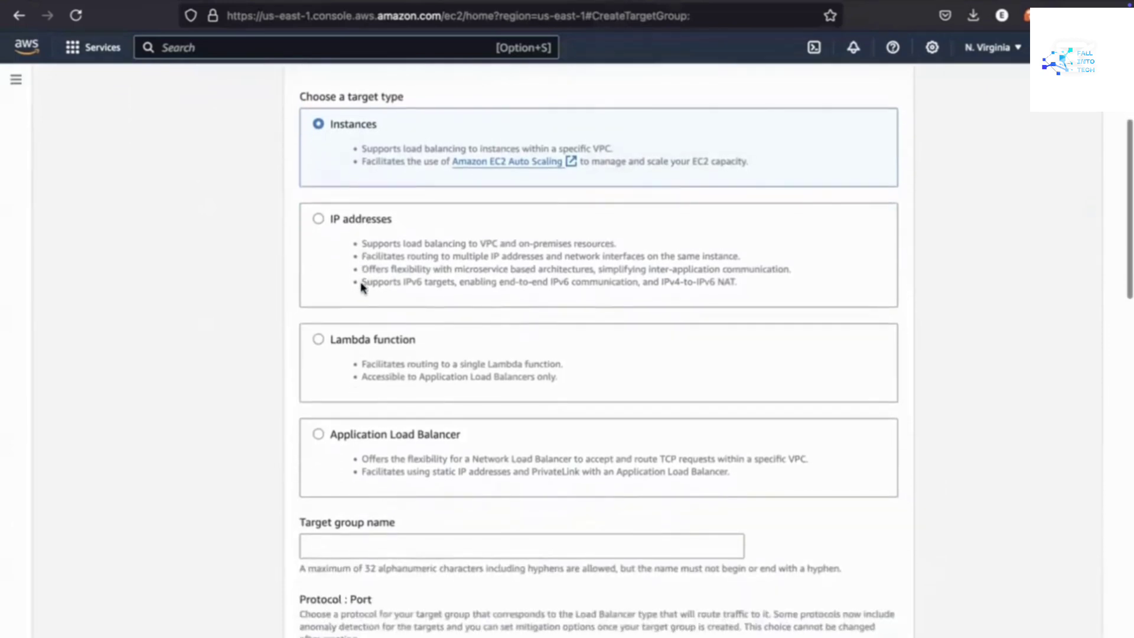
scroll(354, 341, down, 3)
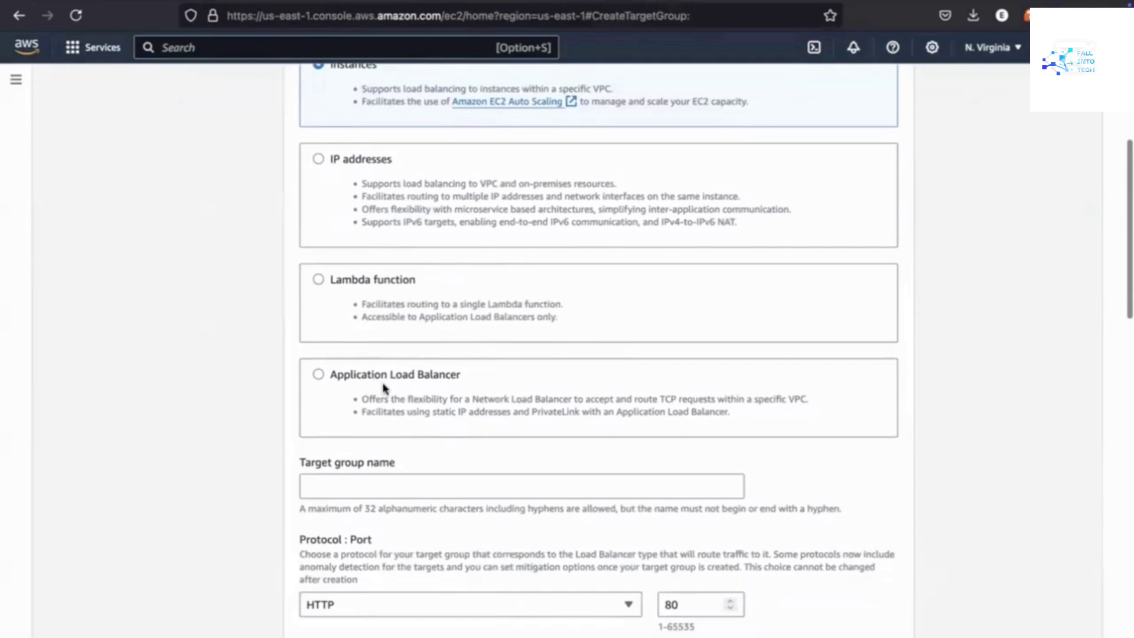
scroll(384, 388, up, 4)
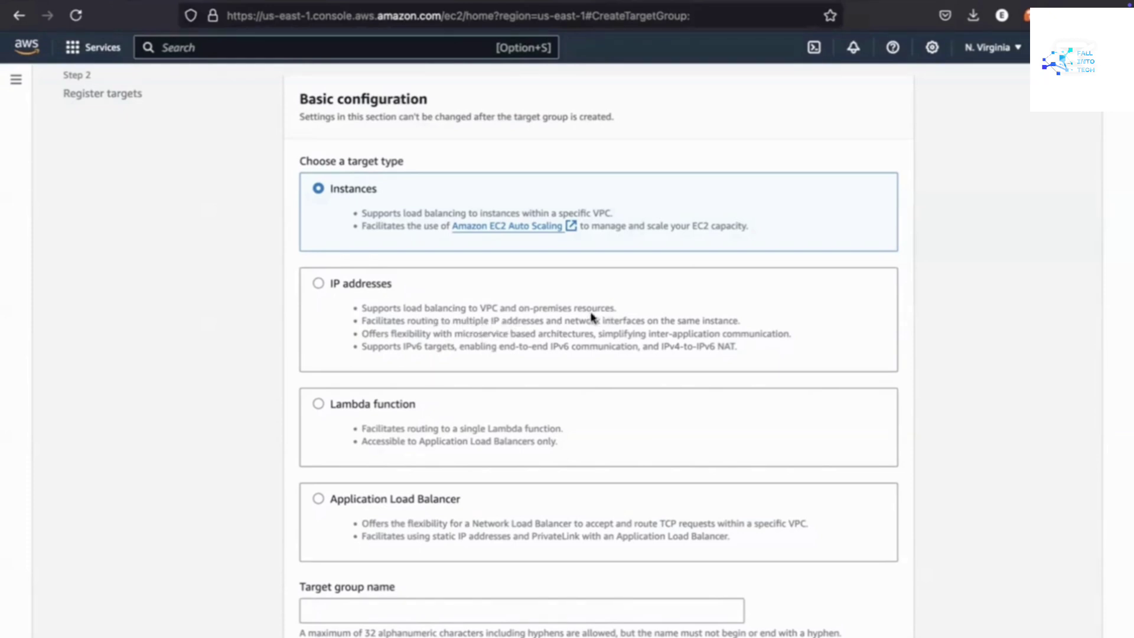
Keep Instances as the target type and name the target group lbtargetgroup
scroll(582, 319, down, 1)
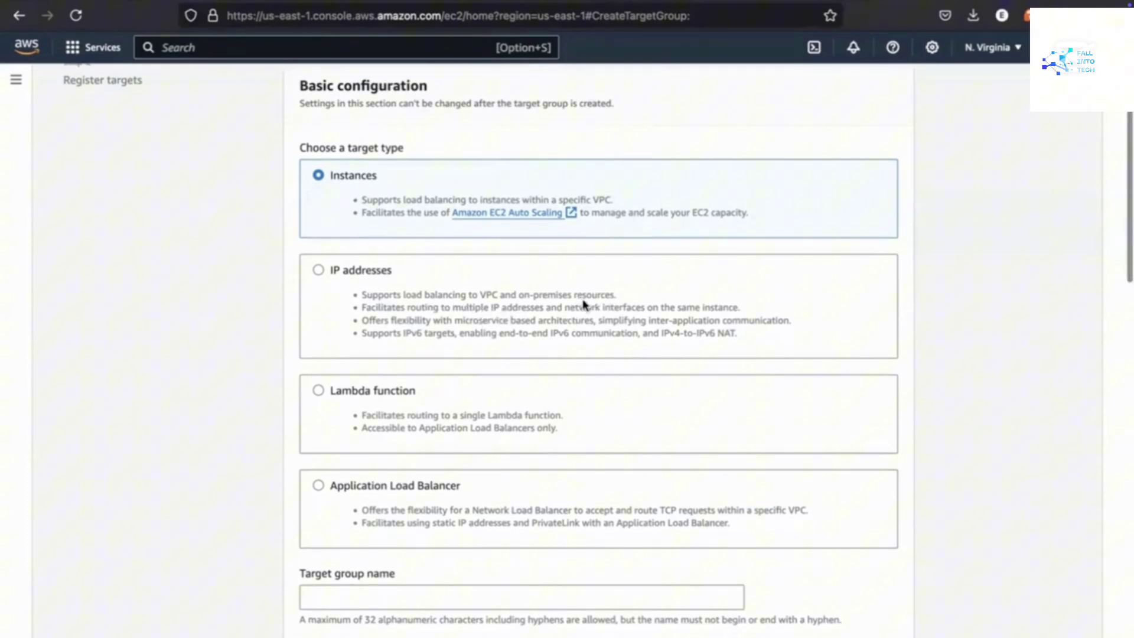
scroll(450, 342, down, 3)
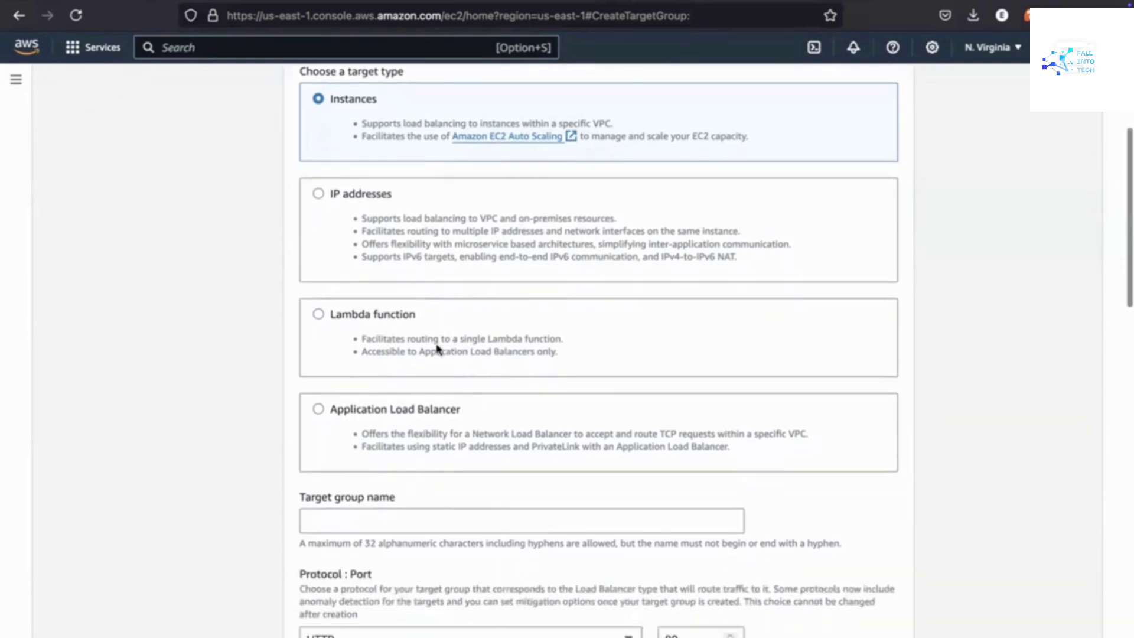
scroll(398, 343, down, 6)
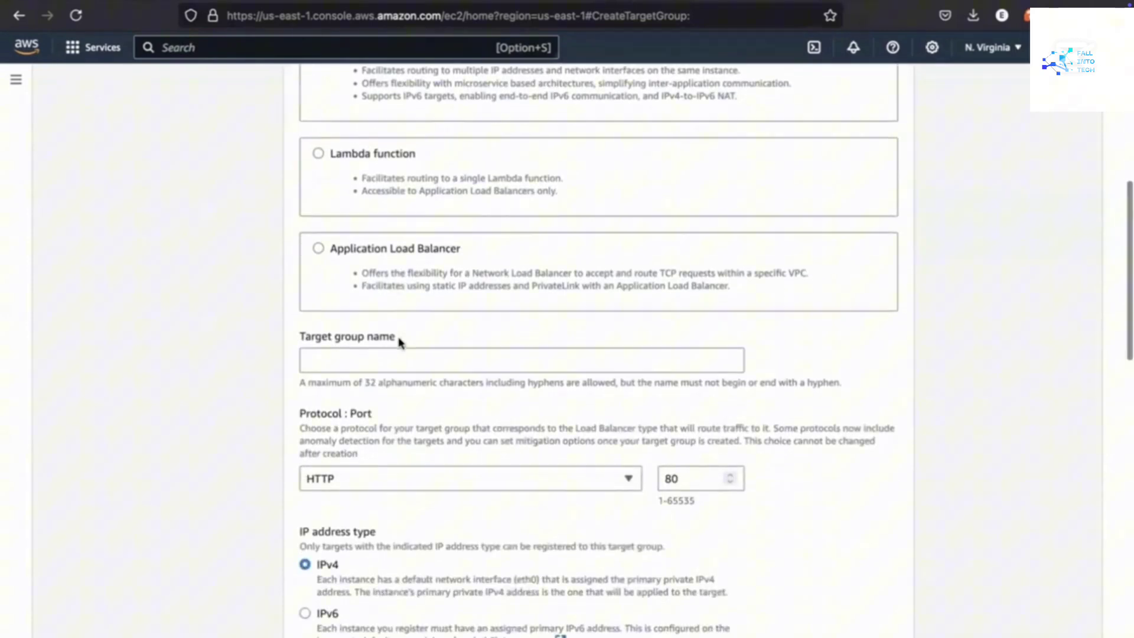
click(371, 358)
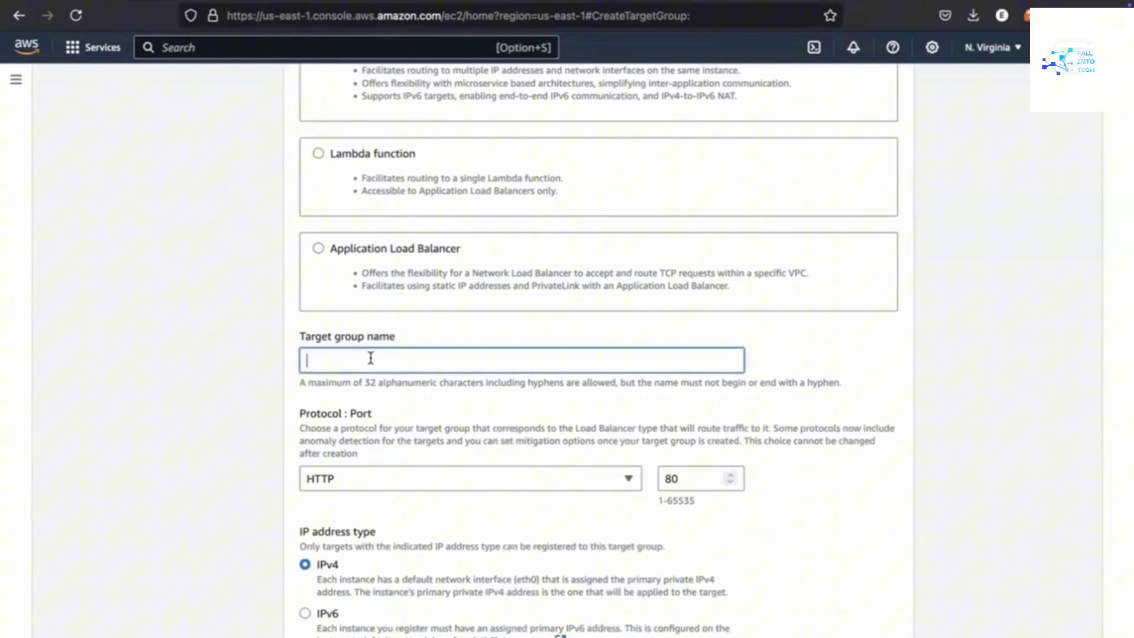
text(targetgroup)
Keep HTTP on port 80 with IPv4 and choose vpc-0aa870554fa535bbc as the target group's VPC
scroll(343, 378, down, 4)
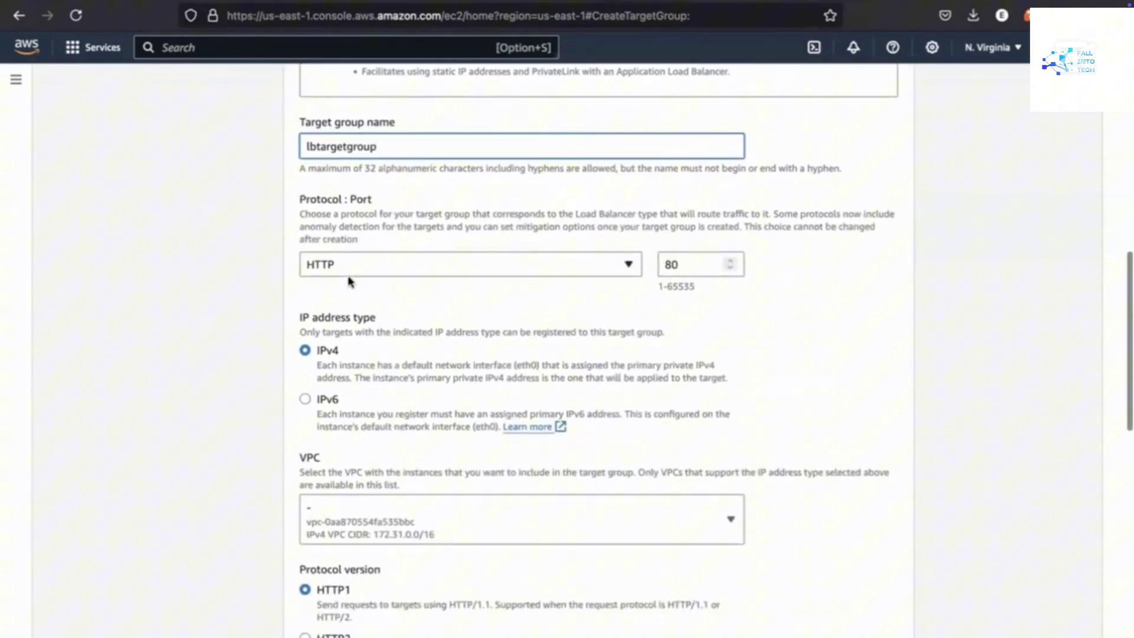
scroll(621, 273, down, 1)
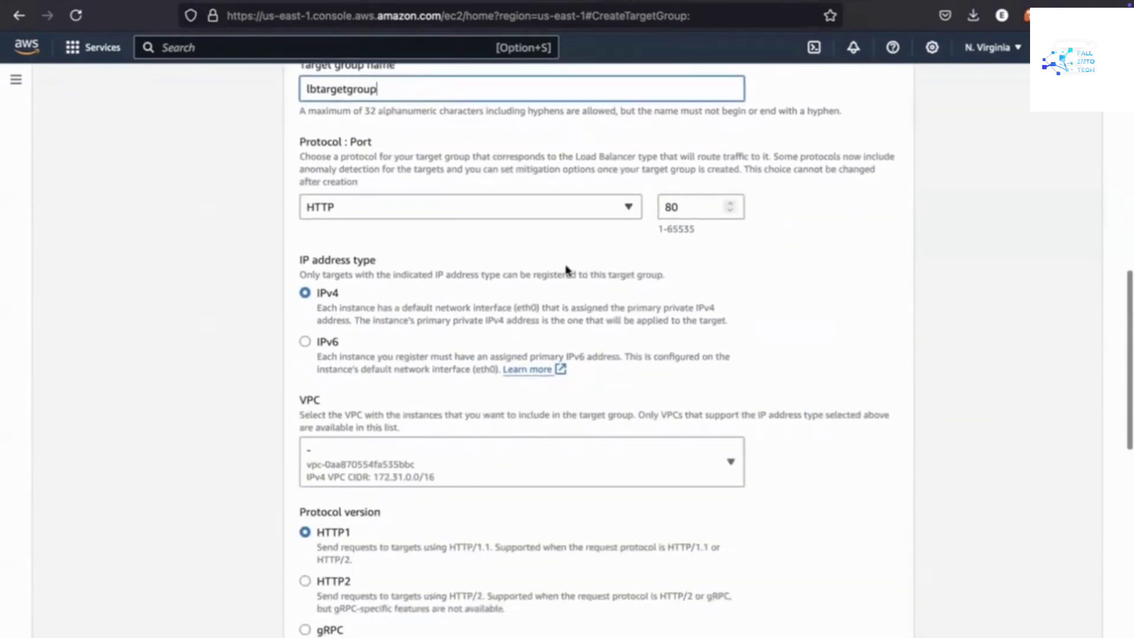
scroll(352, 316, down, 3)
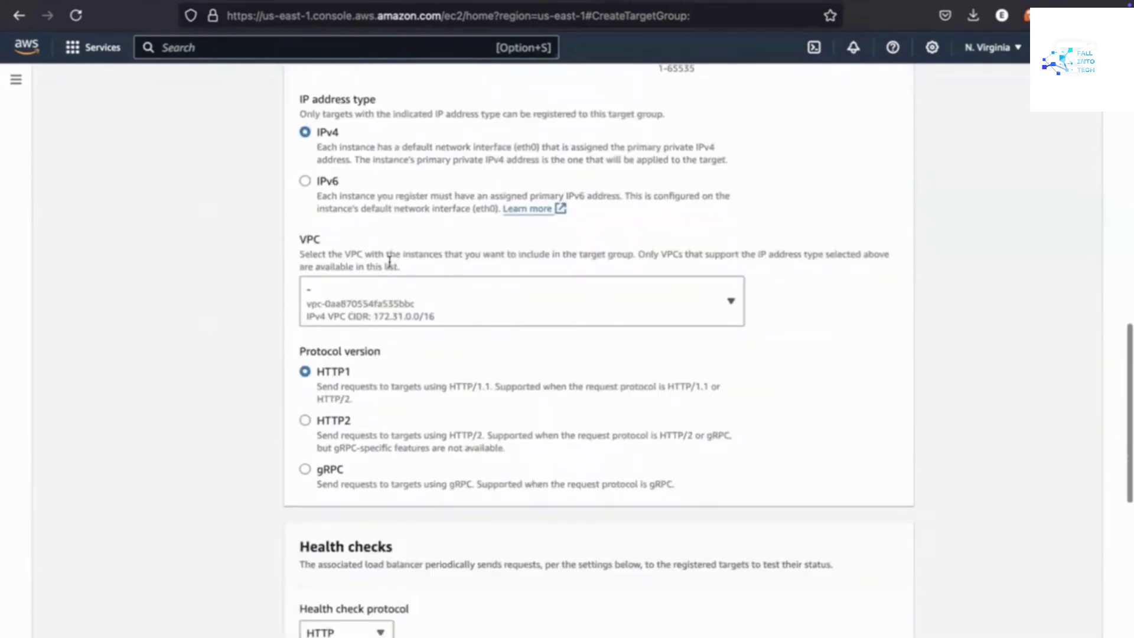
click(409, 299)
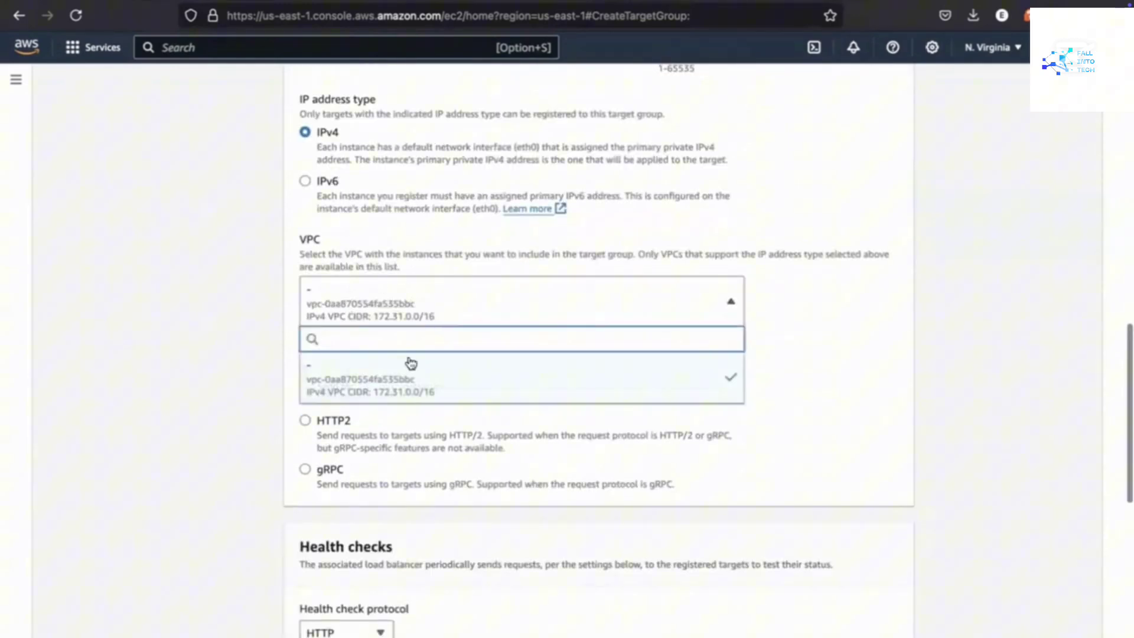
click(400, 385)
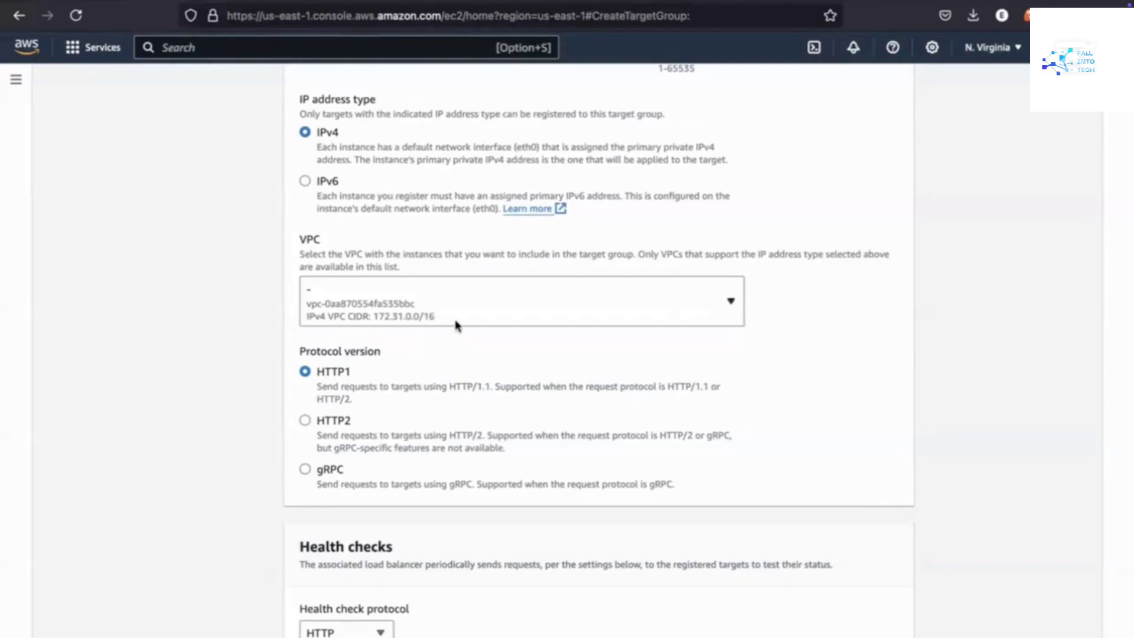
click(403, 287)
Keep protocol version HTTP1 and the HTTP health check on path /, and proceed to registering targets
scroll(464, 316, down, 3)
scroll(405, 294, down, 1)
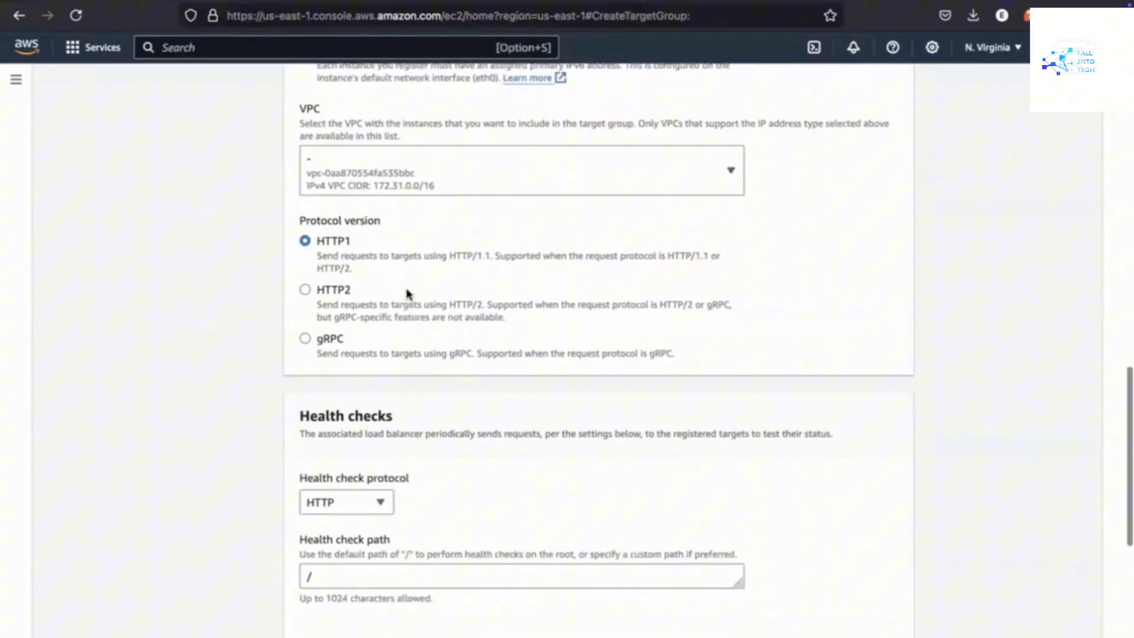
scroll(406, 293, down, 5)
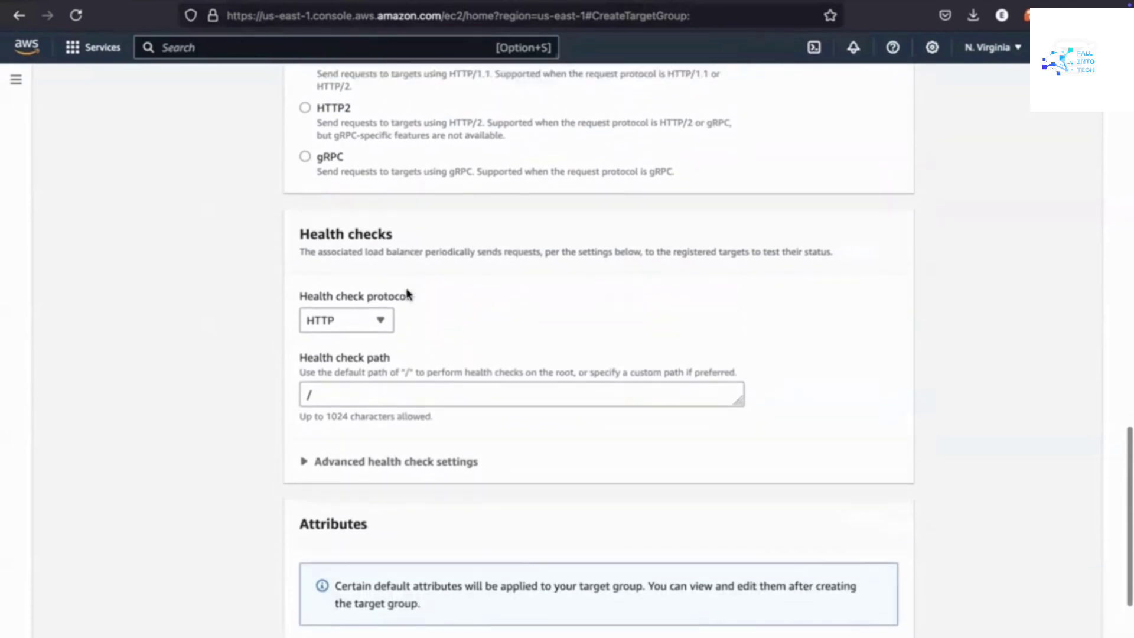
scroll(407, 294, up, 2)
scroll(408, 294, down, 5)
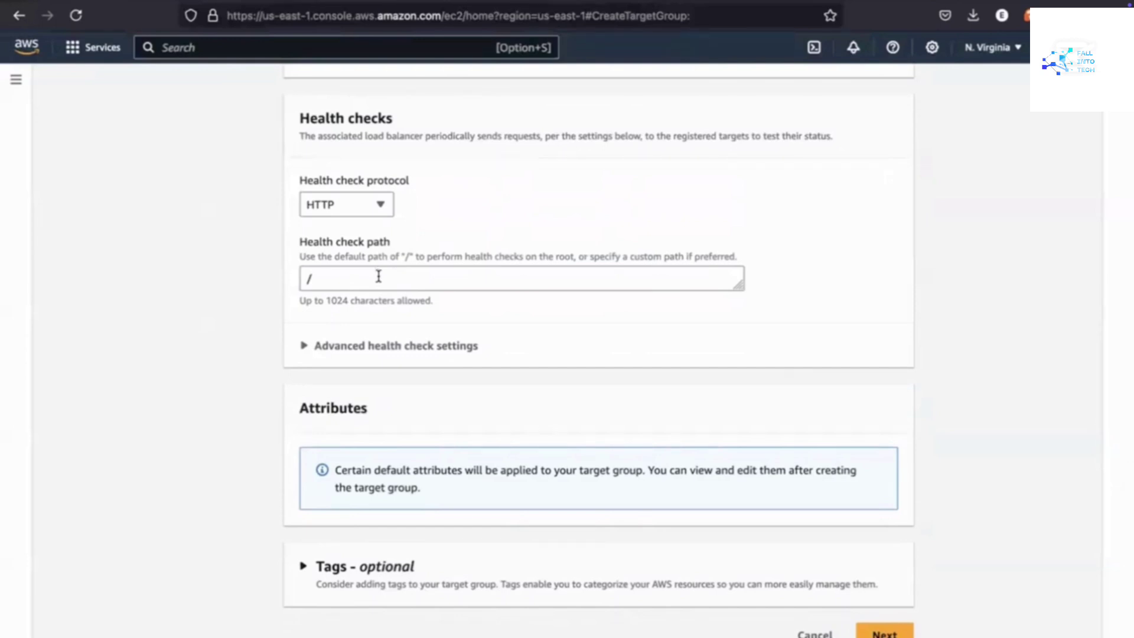
scroll(378, 276, down, 1)
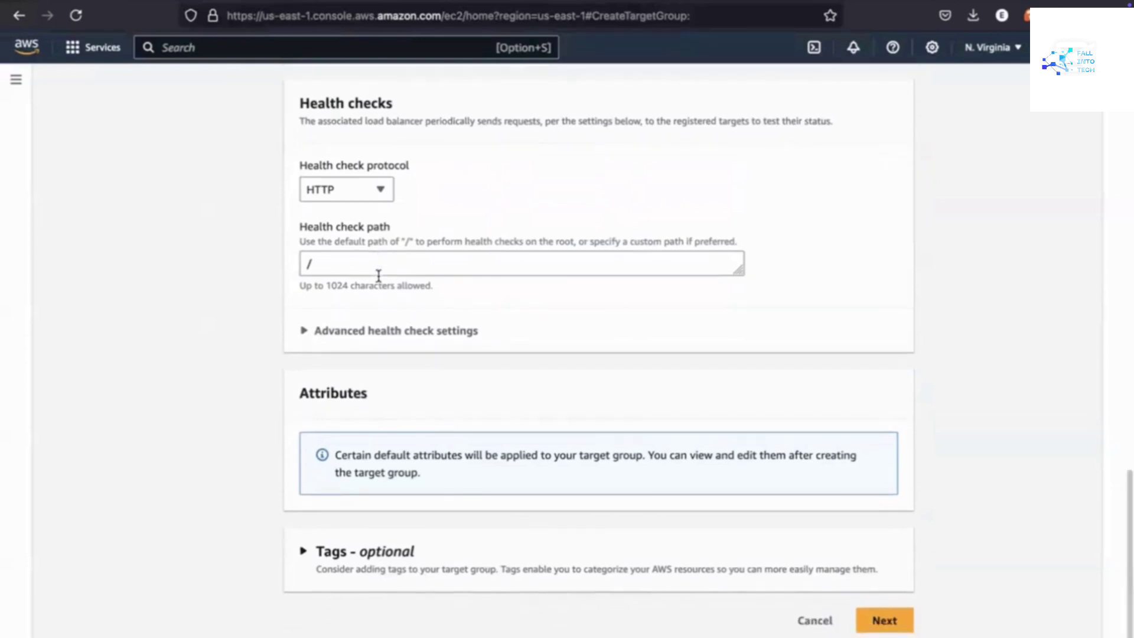
click(880, 620)
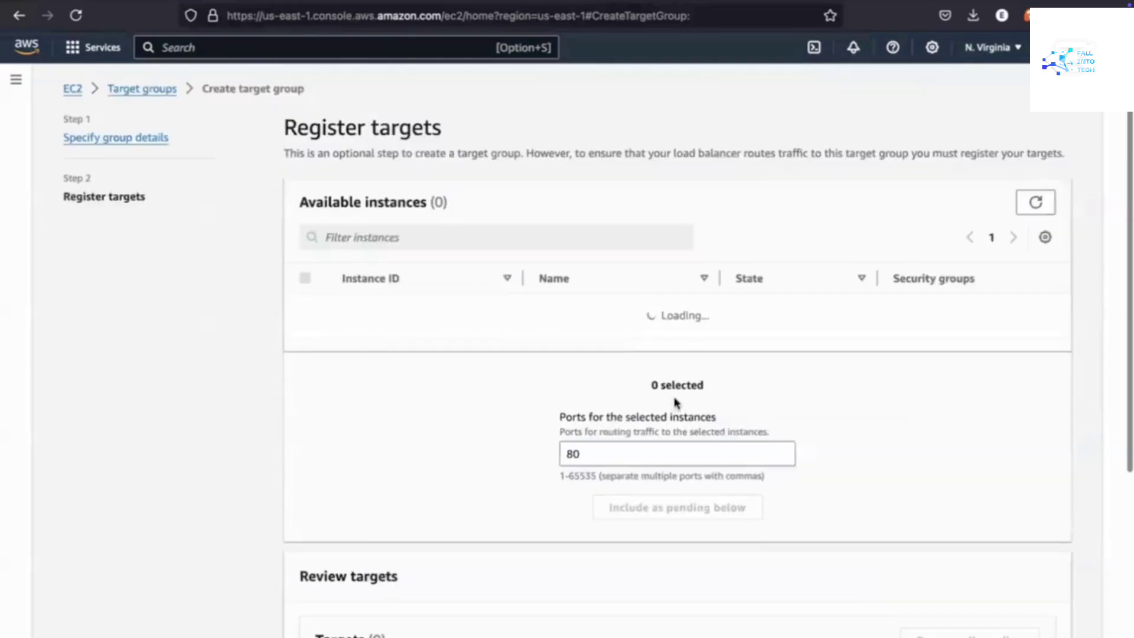
Select the EC2-2 and EC2-1 instances and include them as pending targets on port 80
scroll(649, 331, down, 2)
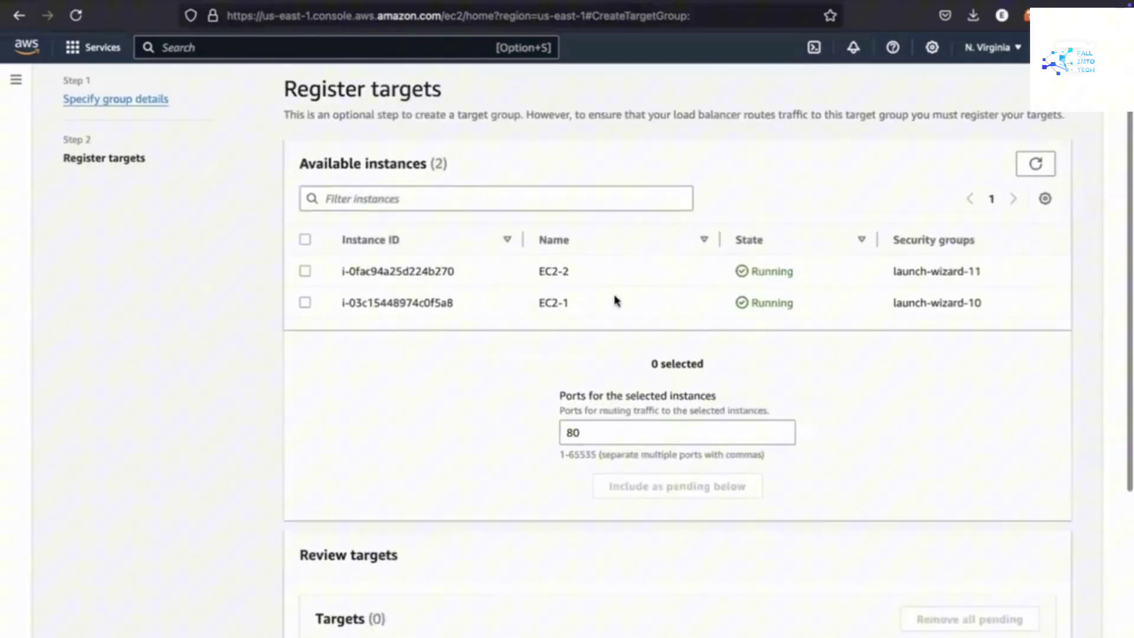
click(306, 270)
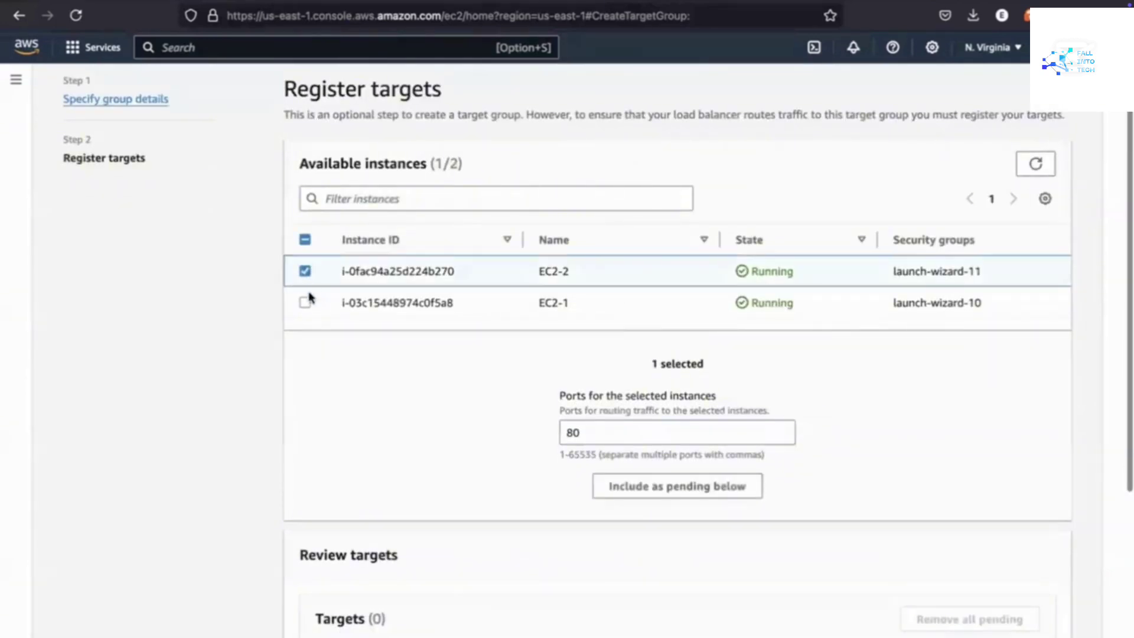
click(307, 301)
scroll(483, 363, down, 3)
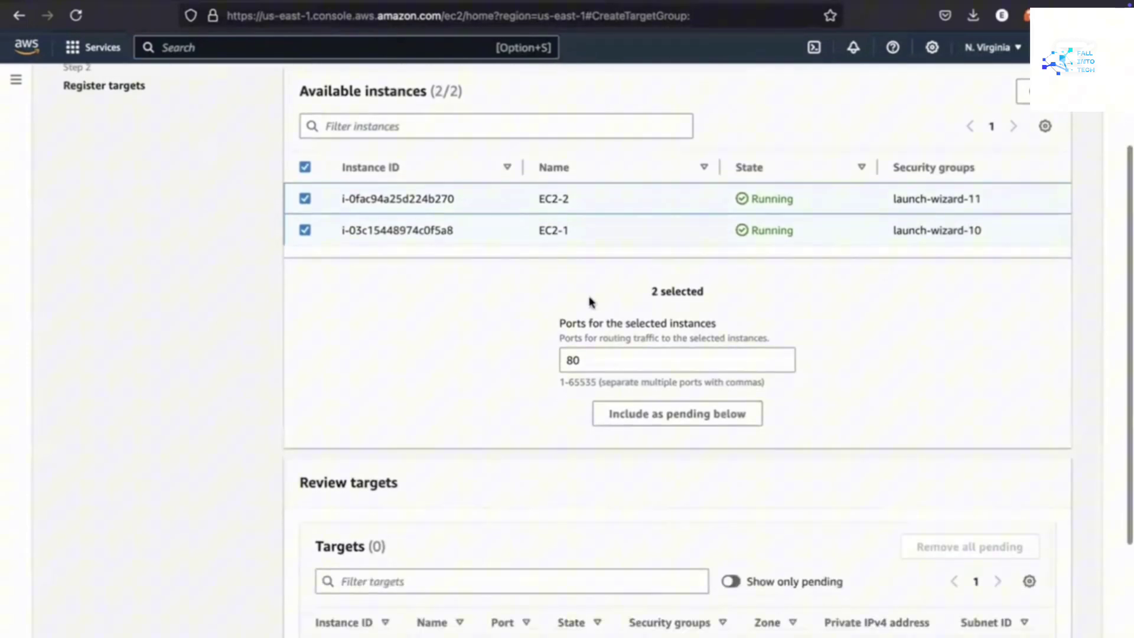
scroll(608, 349, down, 2)
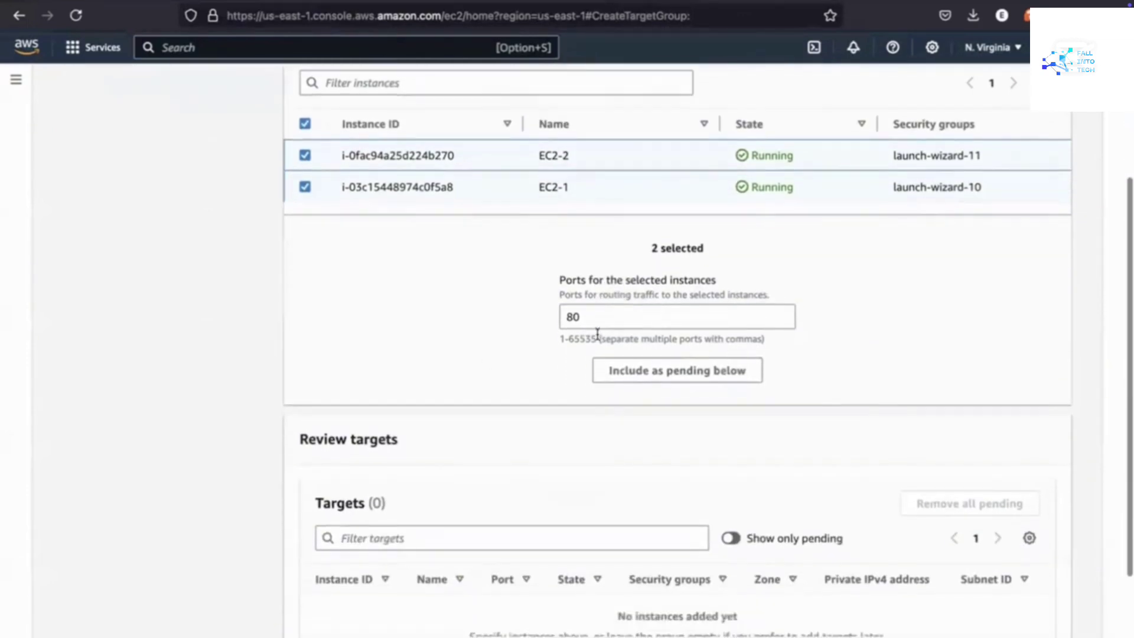
click(654, 375)
Create the target group with the two pending instances and check its registered targets
scroll(638, 402, down, 4)
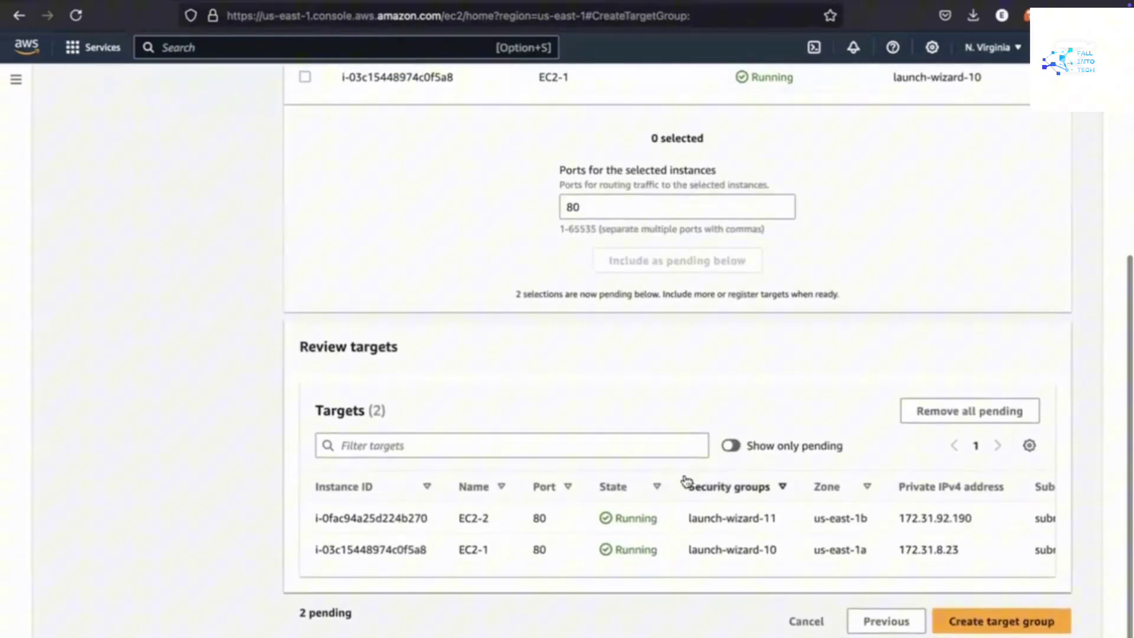
click(981, 626)
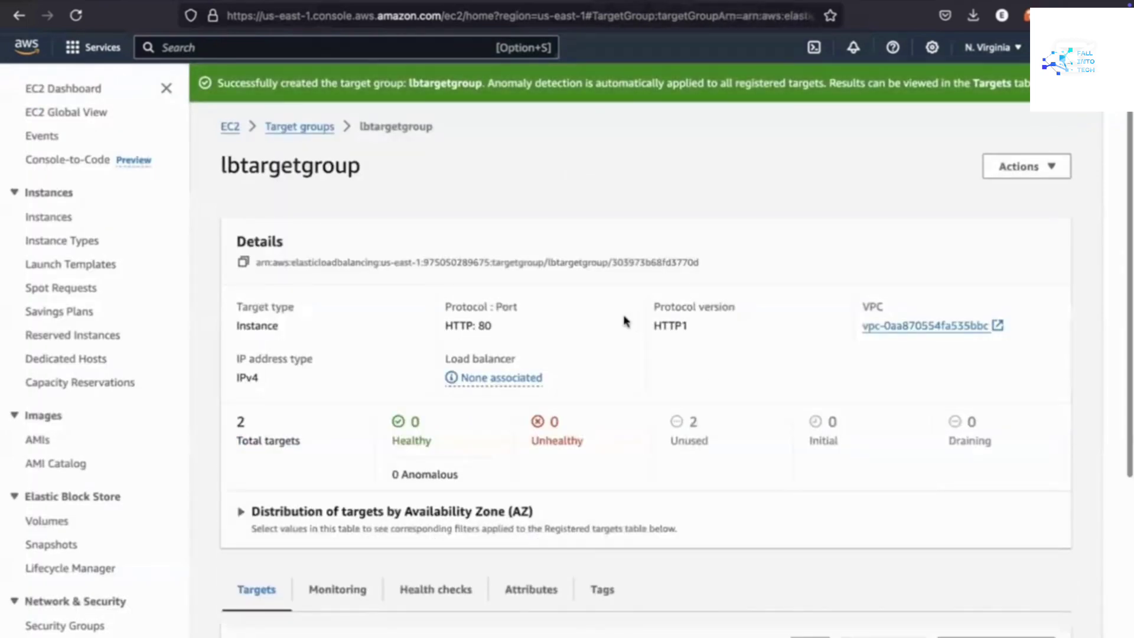
scroll(625, 322, down, 3)
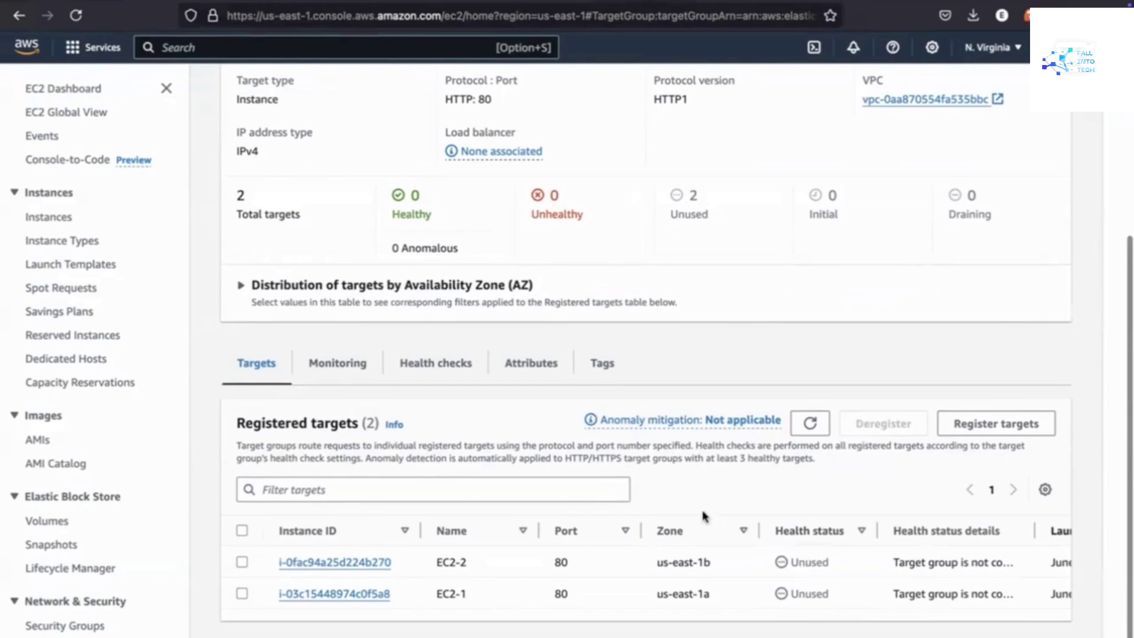
Go to the EC2 Load Balancers page and start creating a load balancer
scroll(91, 420, down, 5)
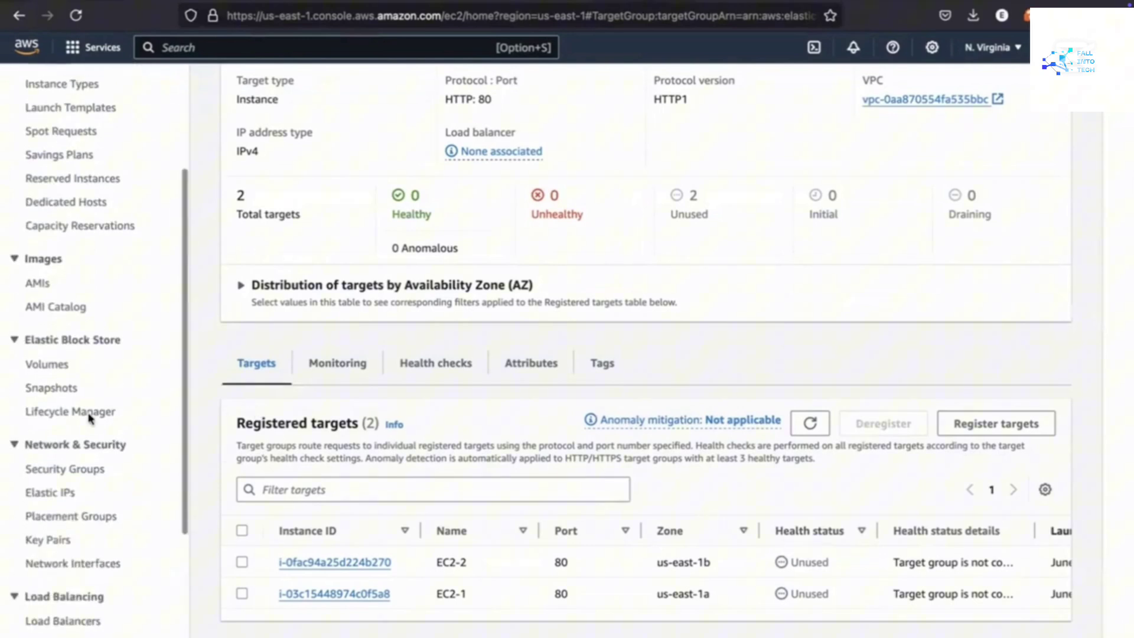
scroll(91, 420, down, 1)
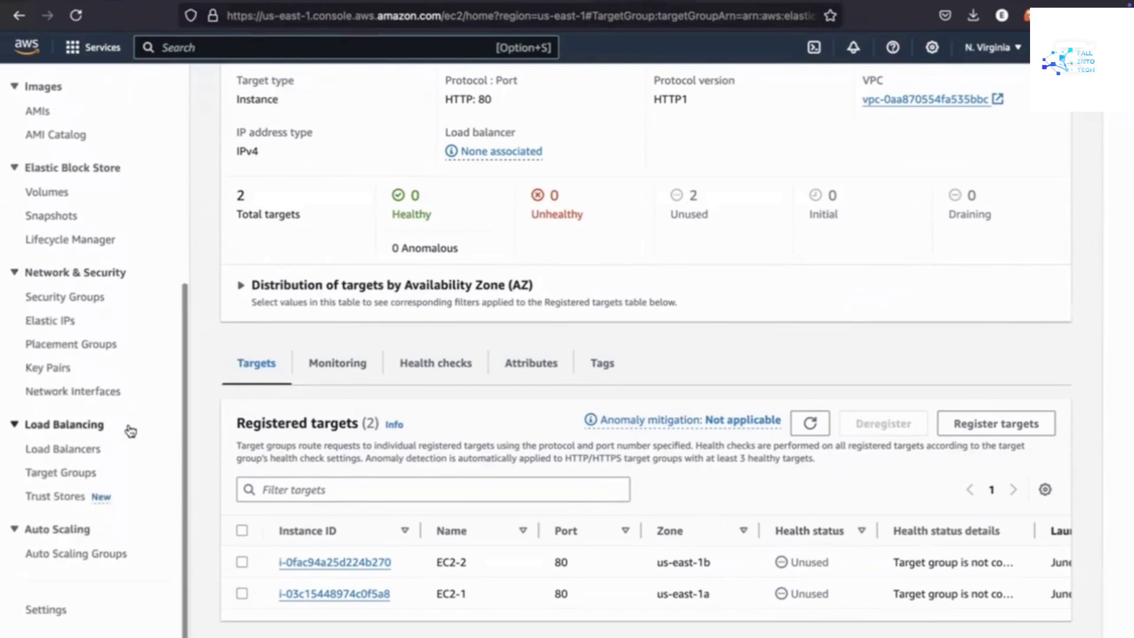
click(62, 450)
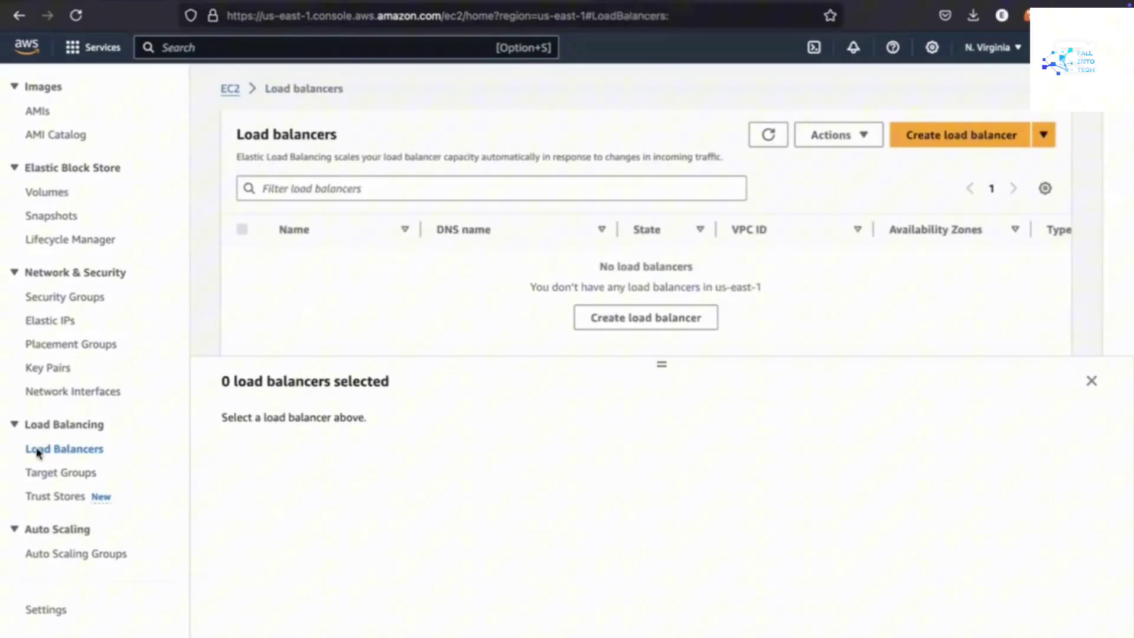
click(952, 142)
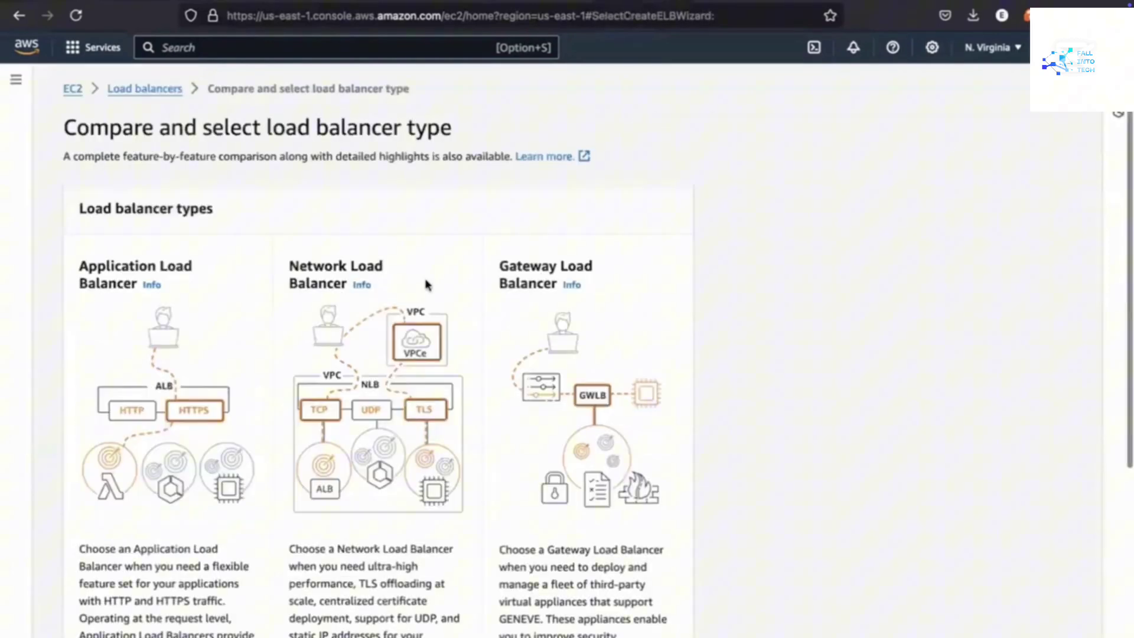
Review the load balancer types and choose to create an Application Load Balancer
scroll(194, 237, down, 2)
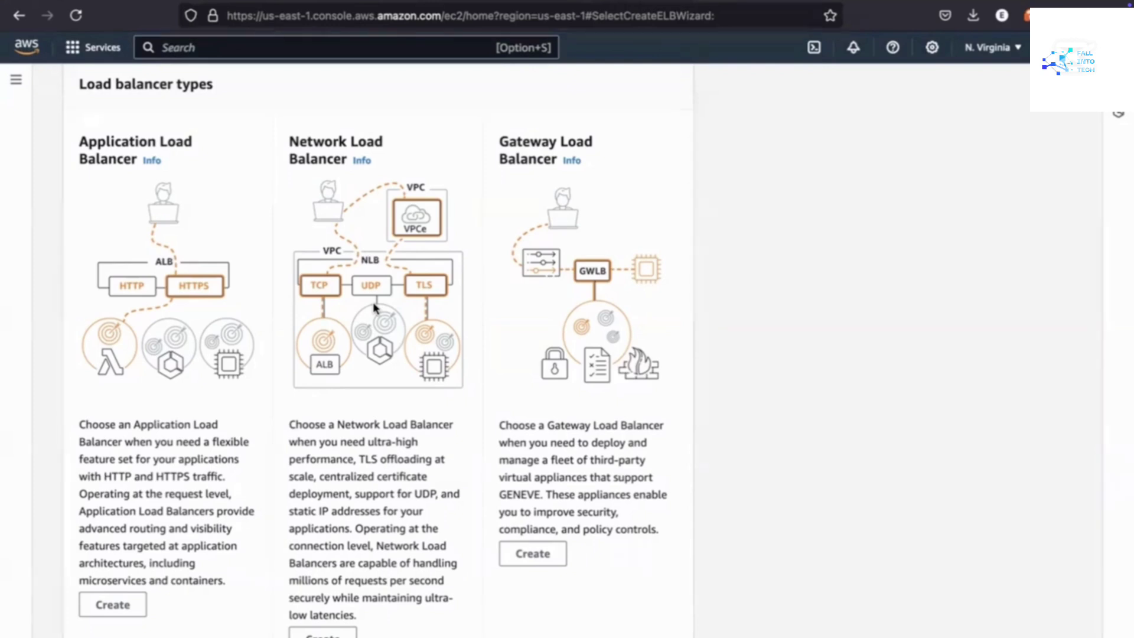
scroll(373, 306, down, 2)
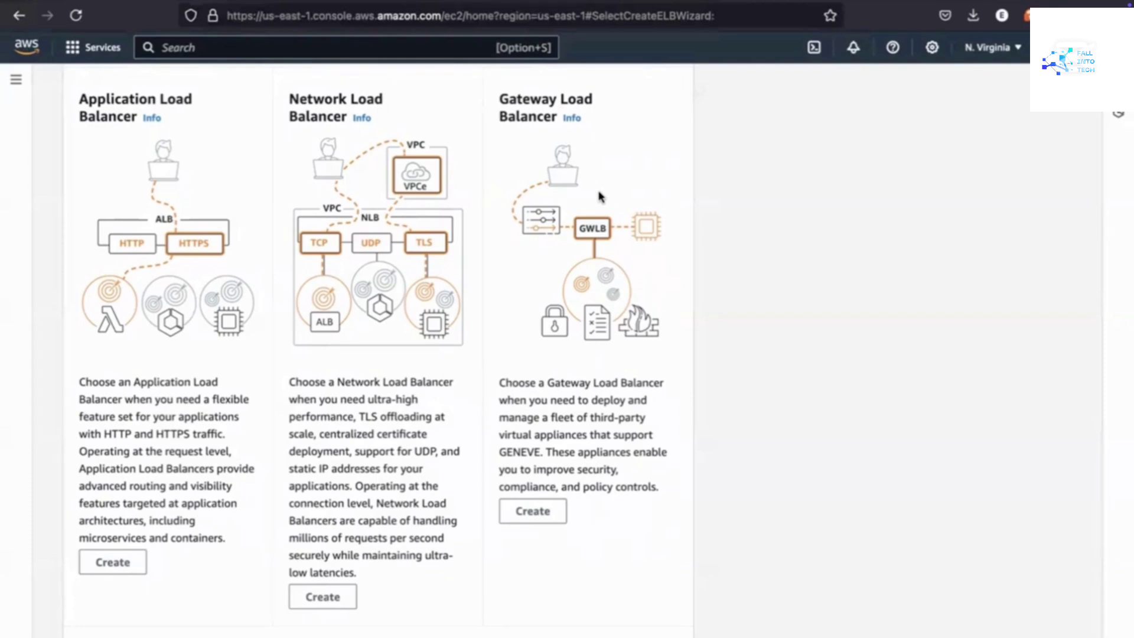
scroll(114, 517, down, 1)
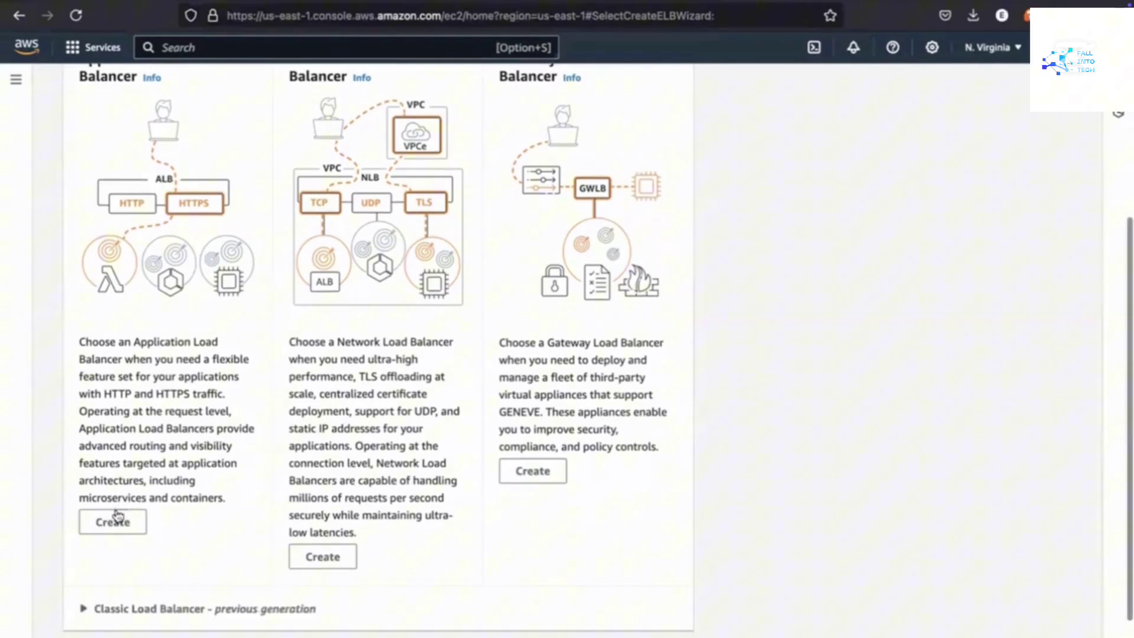
click(114, 522)
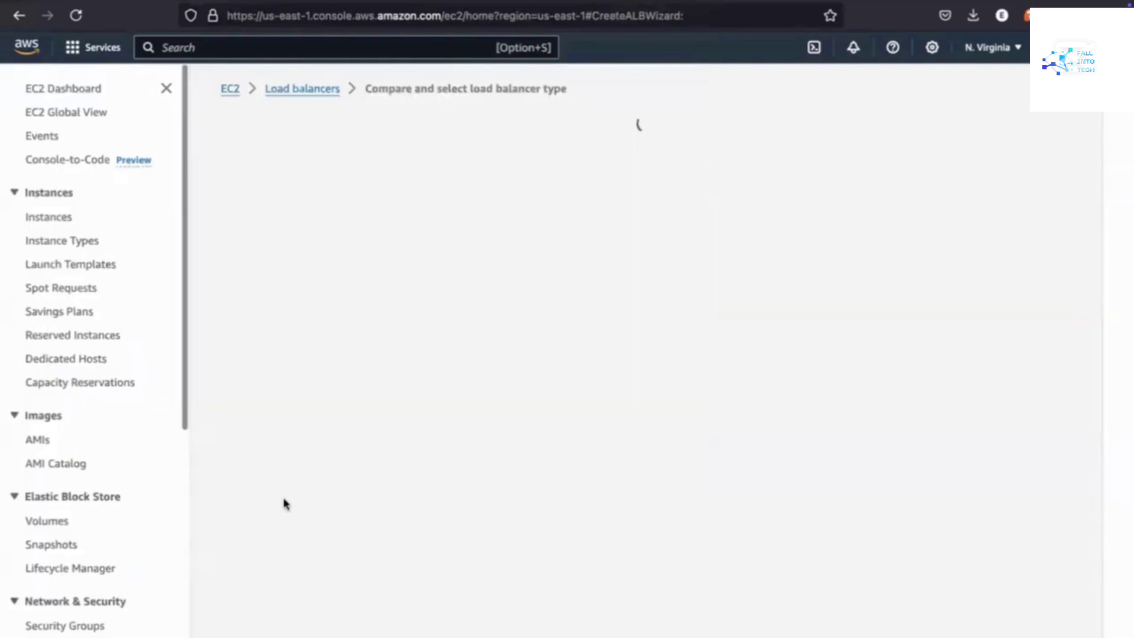
Name the load balancer apacheloadbalancer, keeping the Internet-facing scheme and IPv4 address type
scroll(391, 423, down, 3)
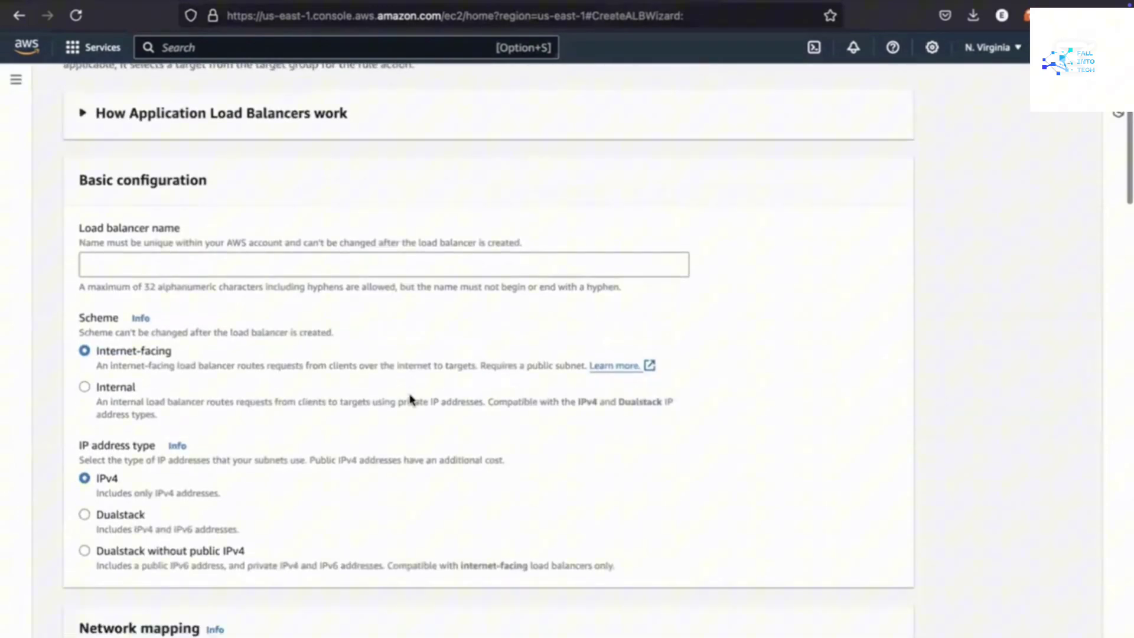
click(335, 225)
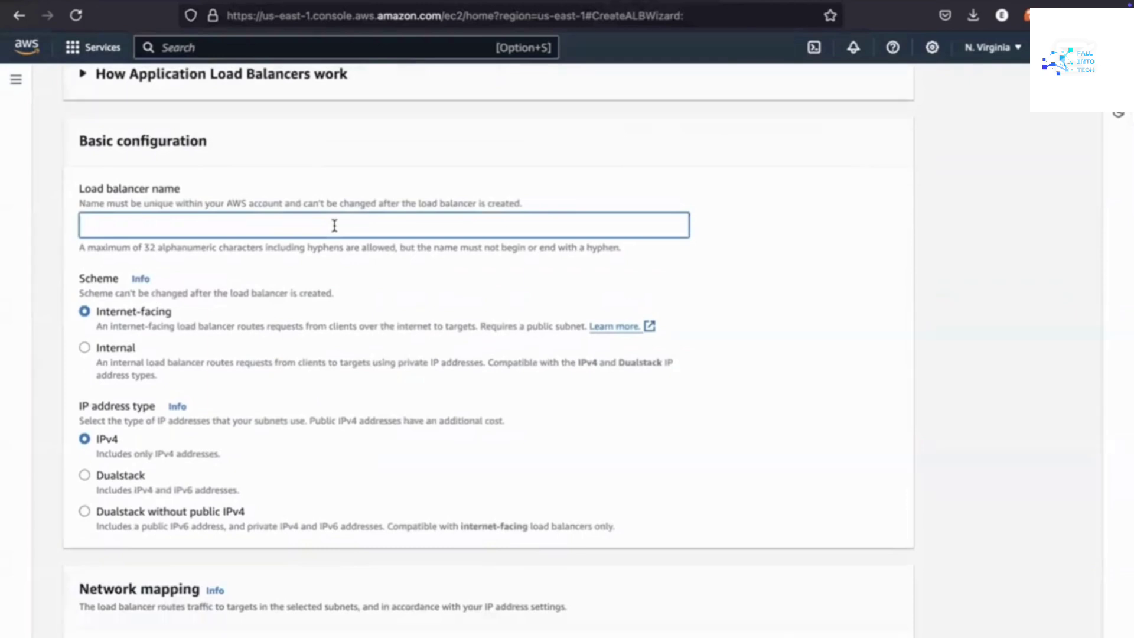
text(apacheloadbalancer)
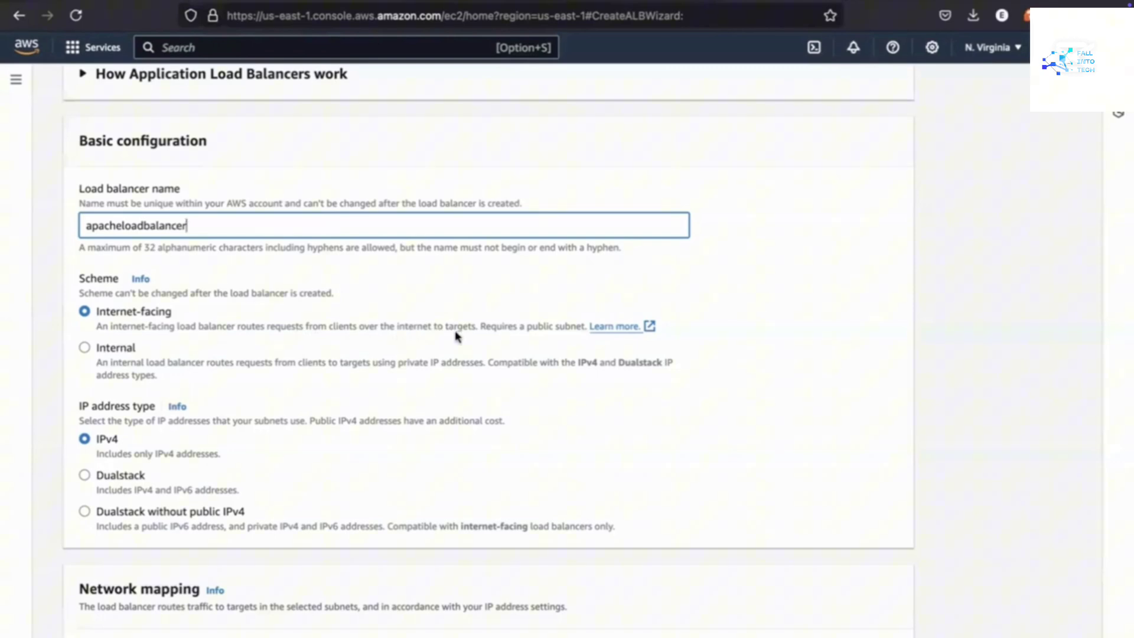
scroll(452, 333, down, 1)
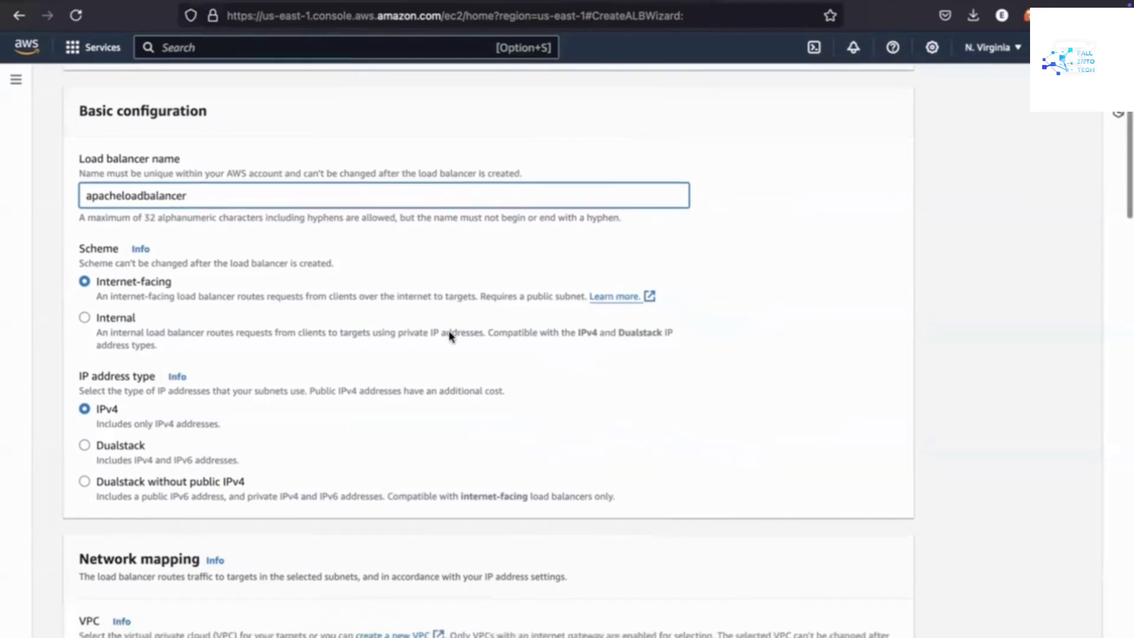
scroll(451, 335, down, 1)
scroll(133, 402, down, 3)
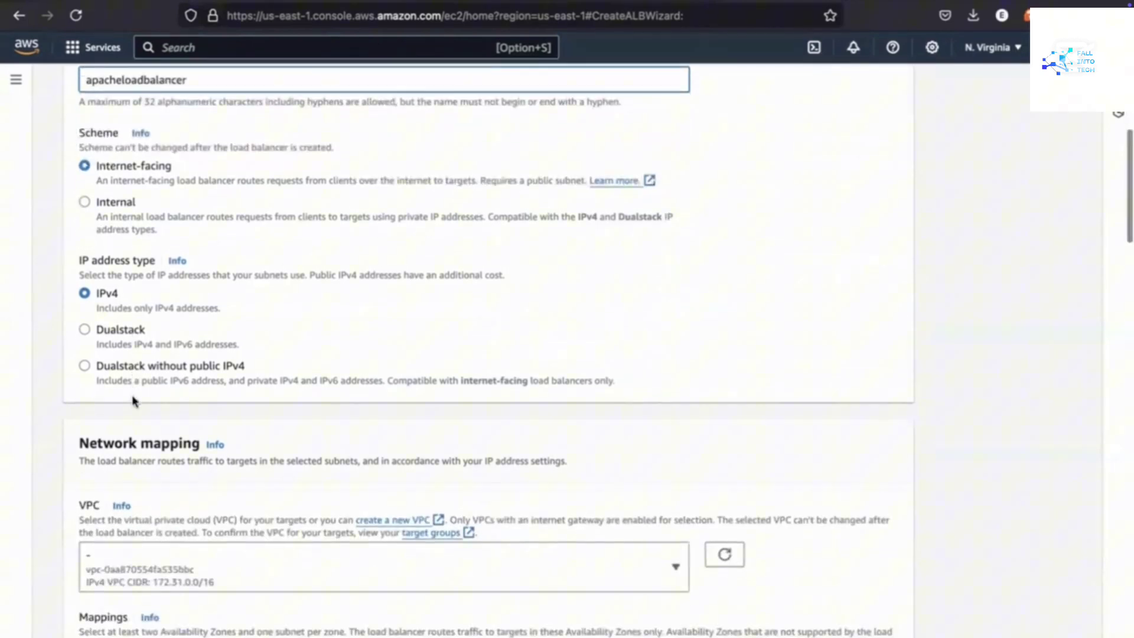
Keep vpc-0aa870554fa535bbc as the load balancer's VPC and map the us-east-1a and us-east-1b Availability Zones with their default subnets
scroll(149, 323, down, 8)
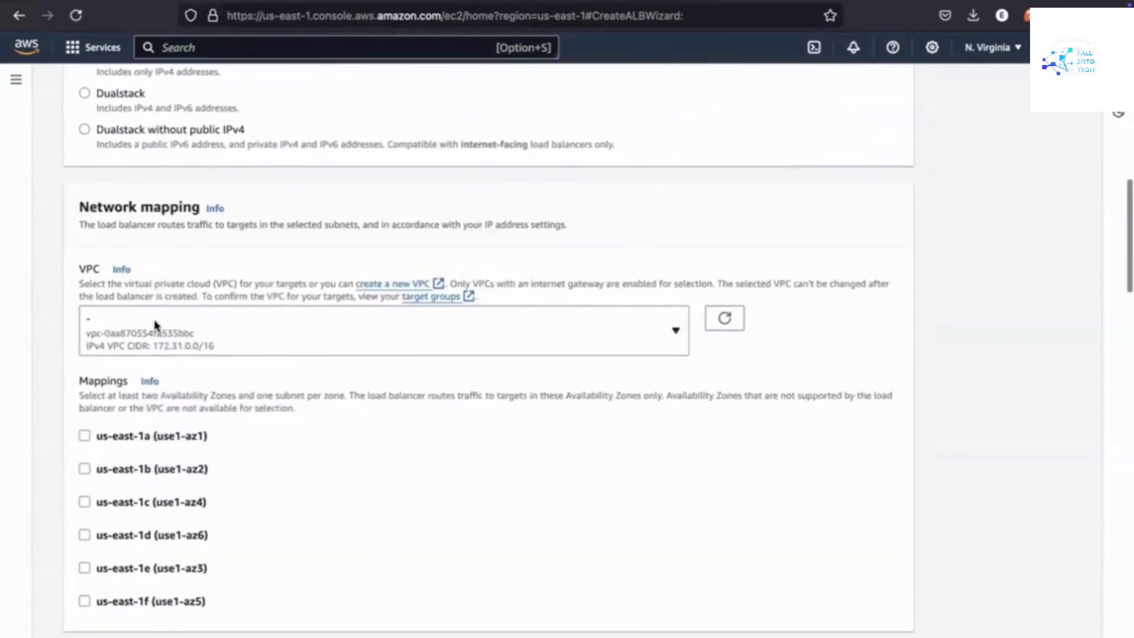
click(195, 325)
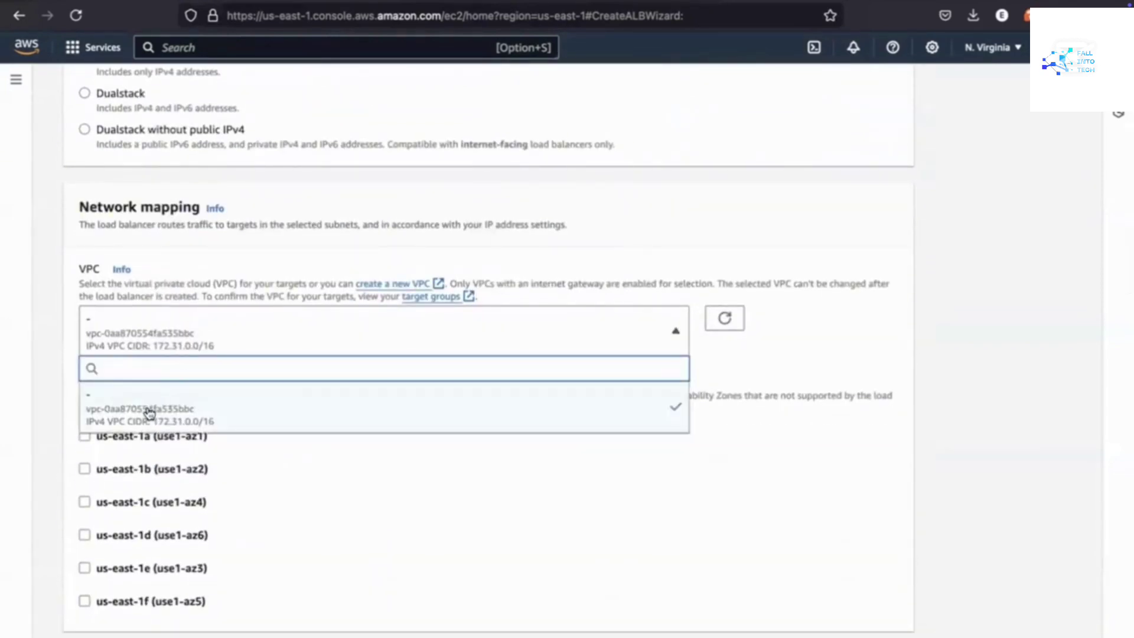
click(192, 352)
scroll(195, 345, down, 3)
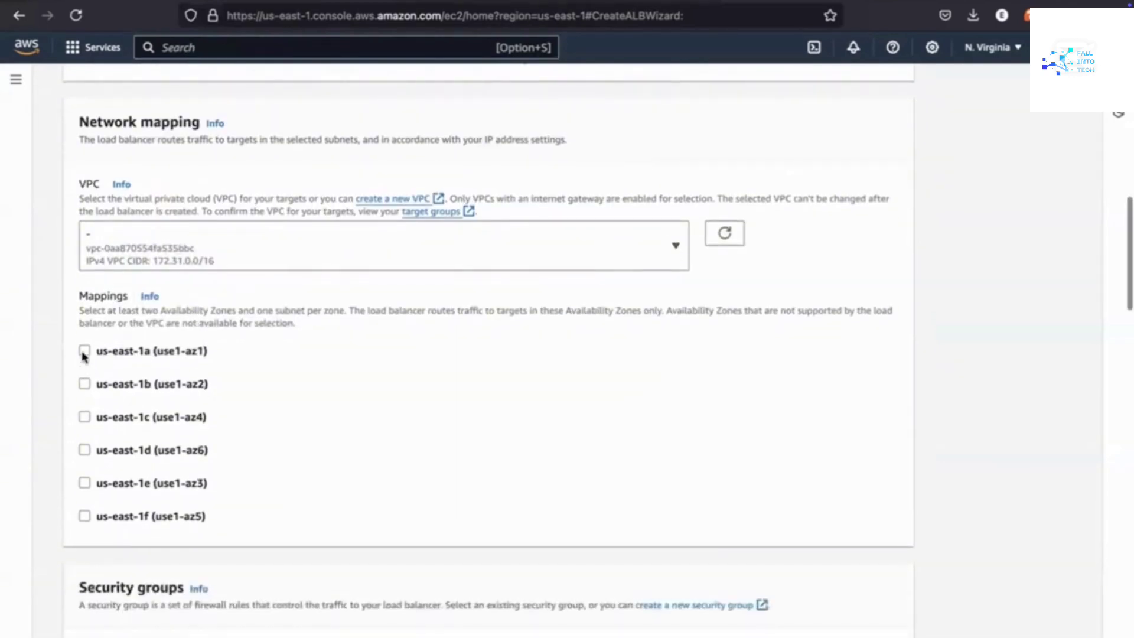
click(84, 352)
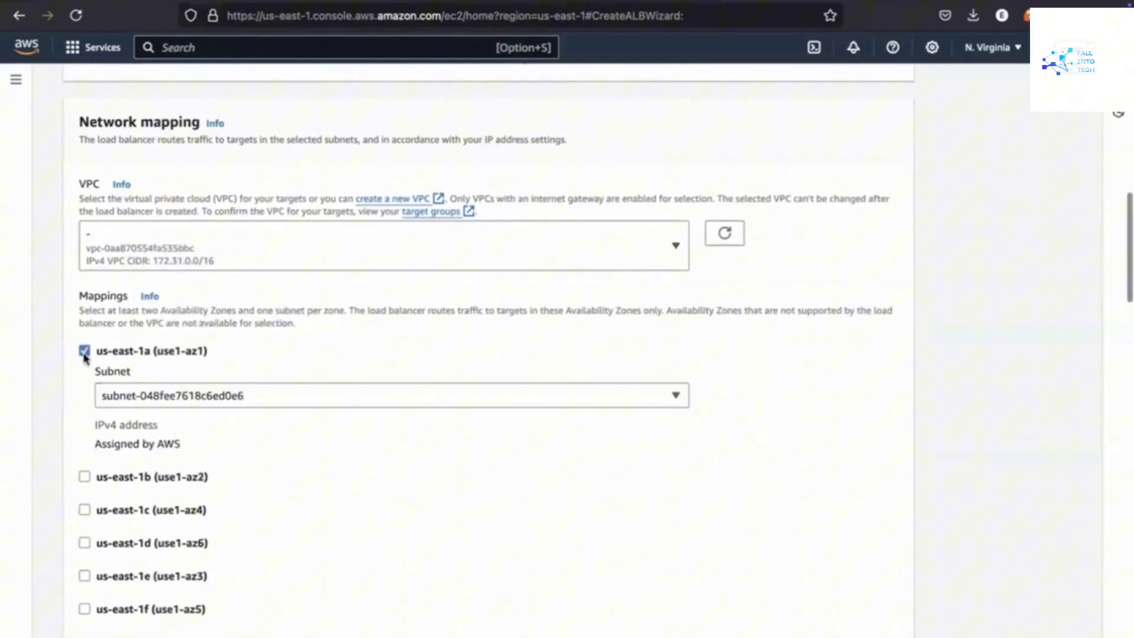
click(84, 477)
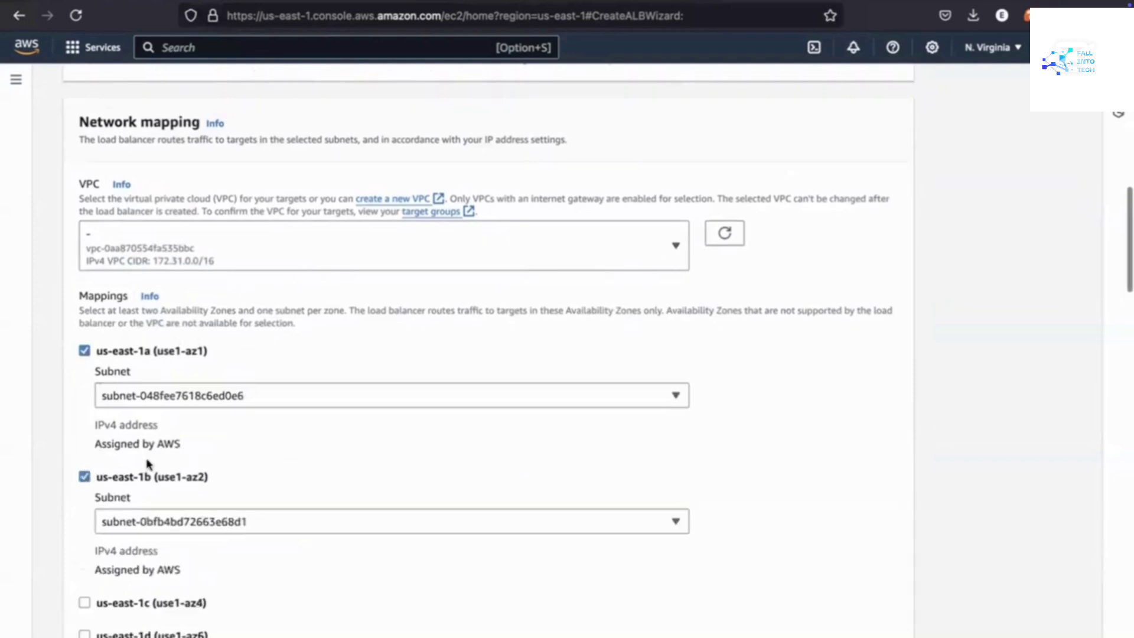
scroll(172, 440, down, 1)
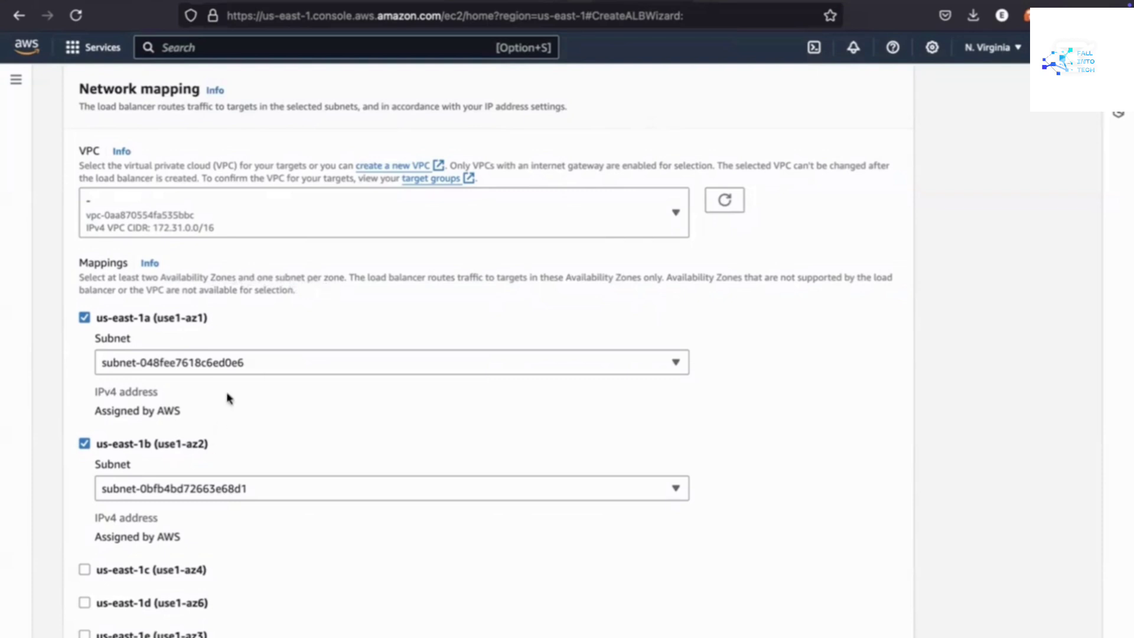
scroll(228, 398, down, 3)
scroll(229, 398, up, 1)
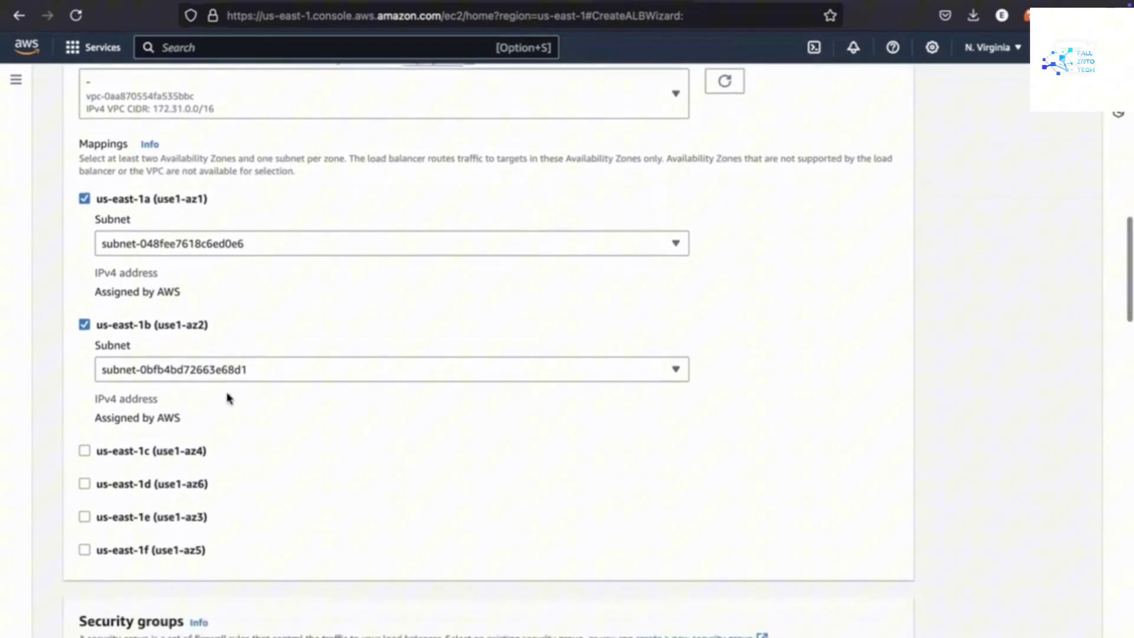
scroll(229, 398, down, 2)
Open the EC2 console in a separate browser tab, keeping the load balancer form open at its security group settings
scroll(229, 398, down, 7)
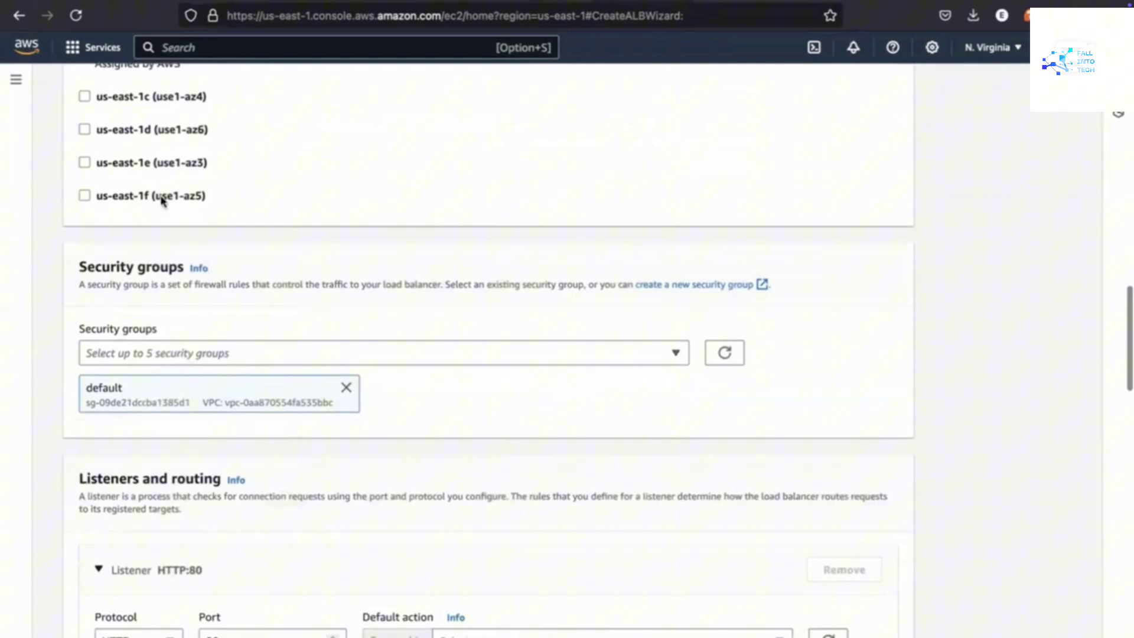
right_click(88, 52)
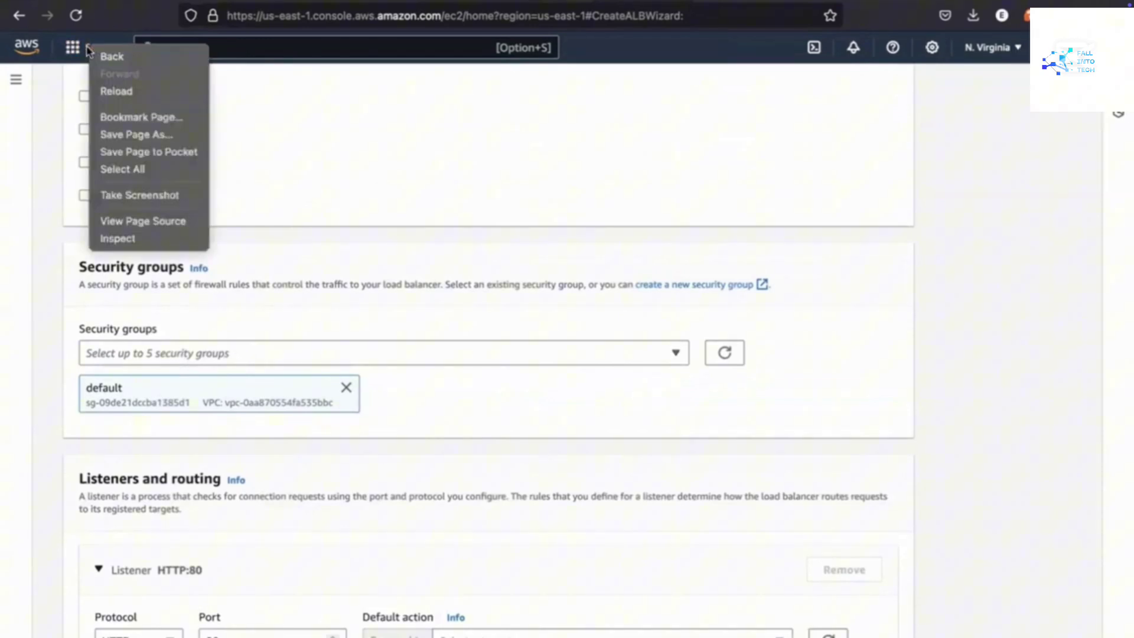
click(72, 58)
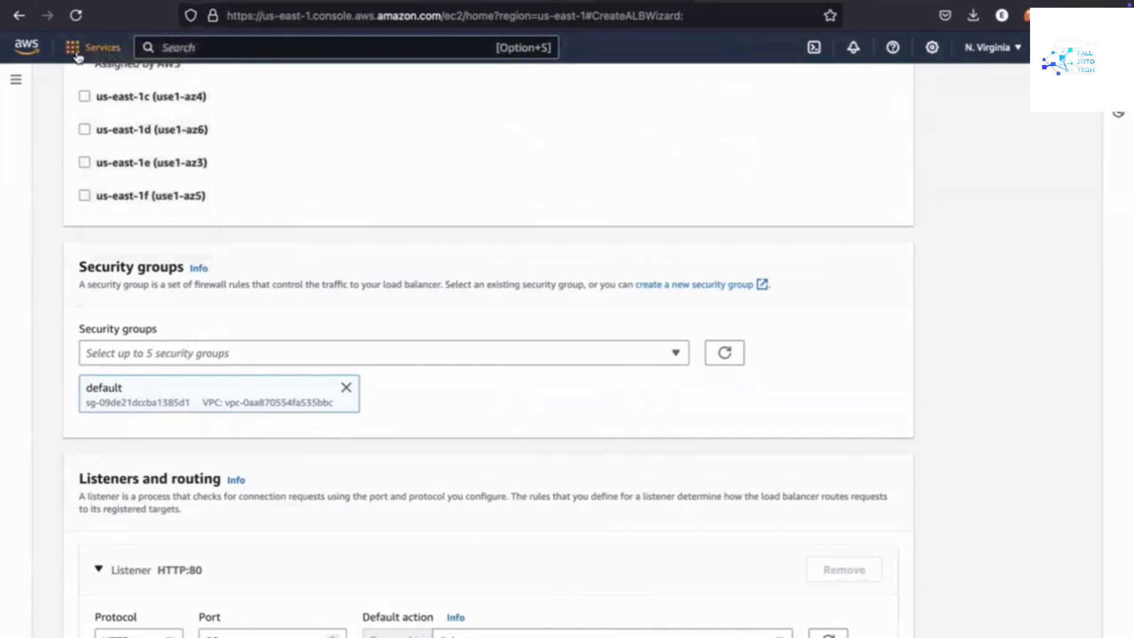
click(78, 57)
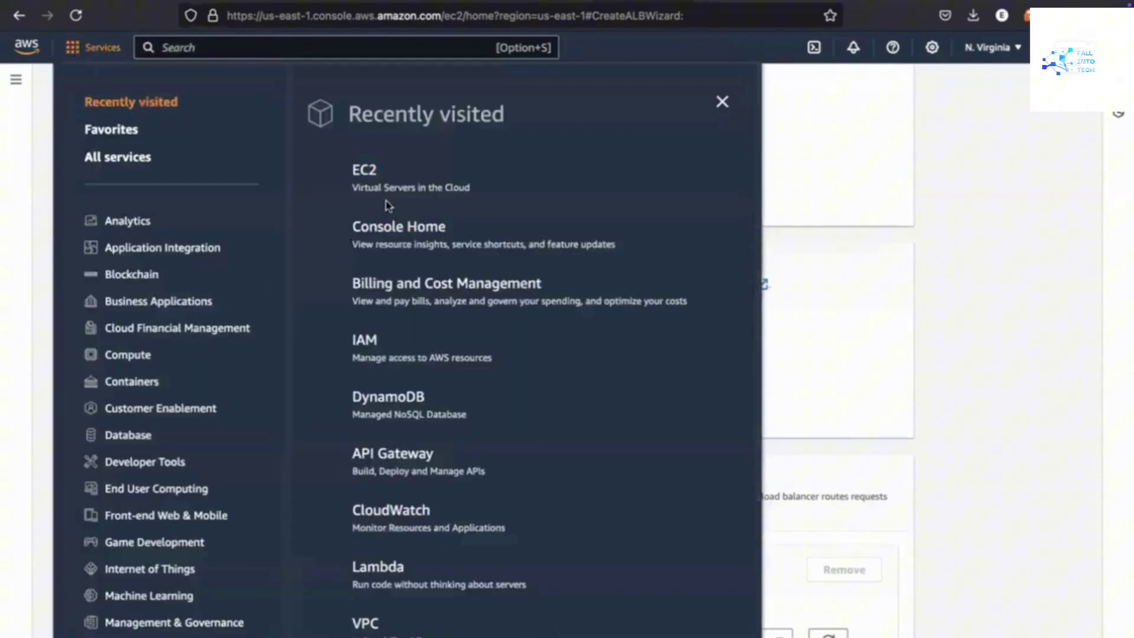
right_click(381, 170)
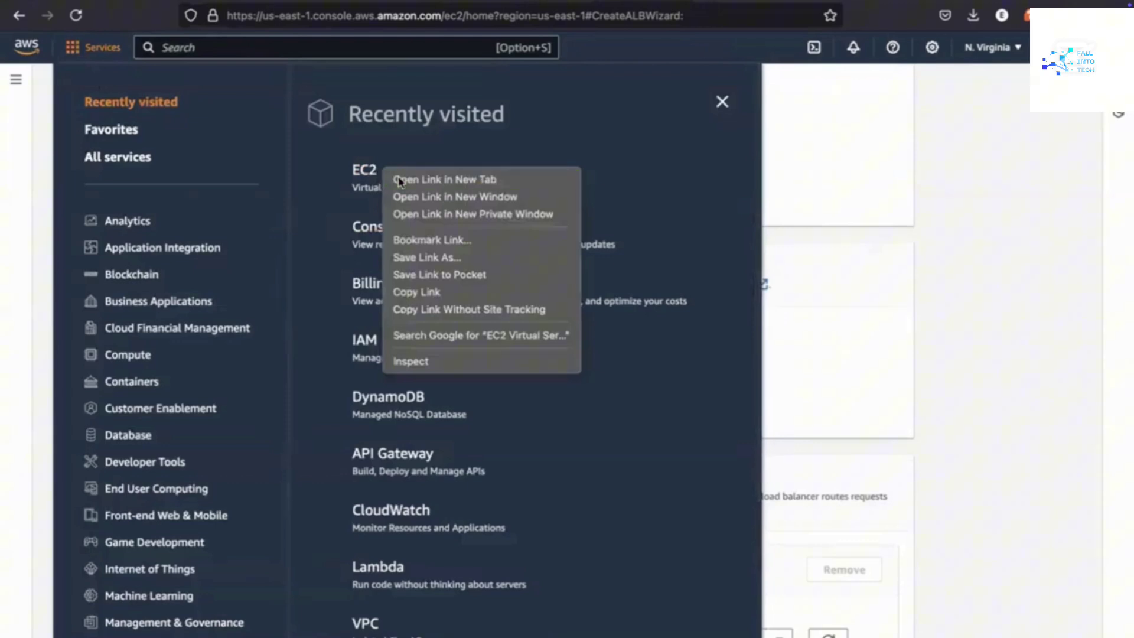
click(399, 179)
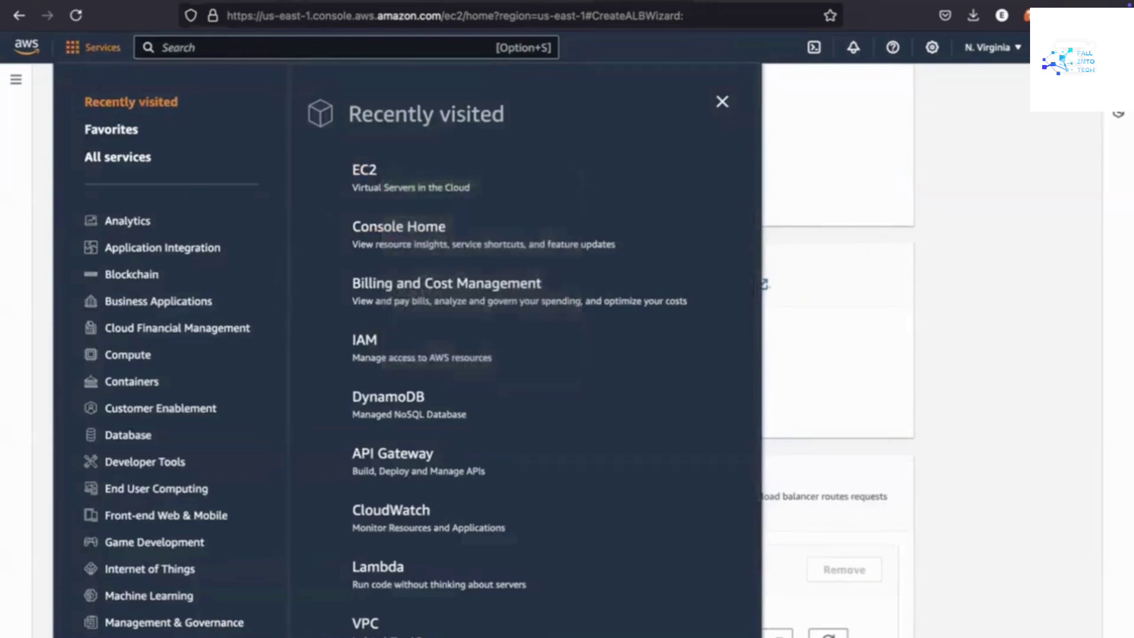
key(ctrl+Tab)
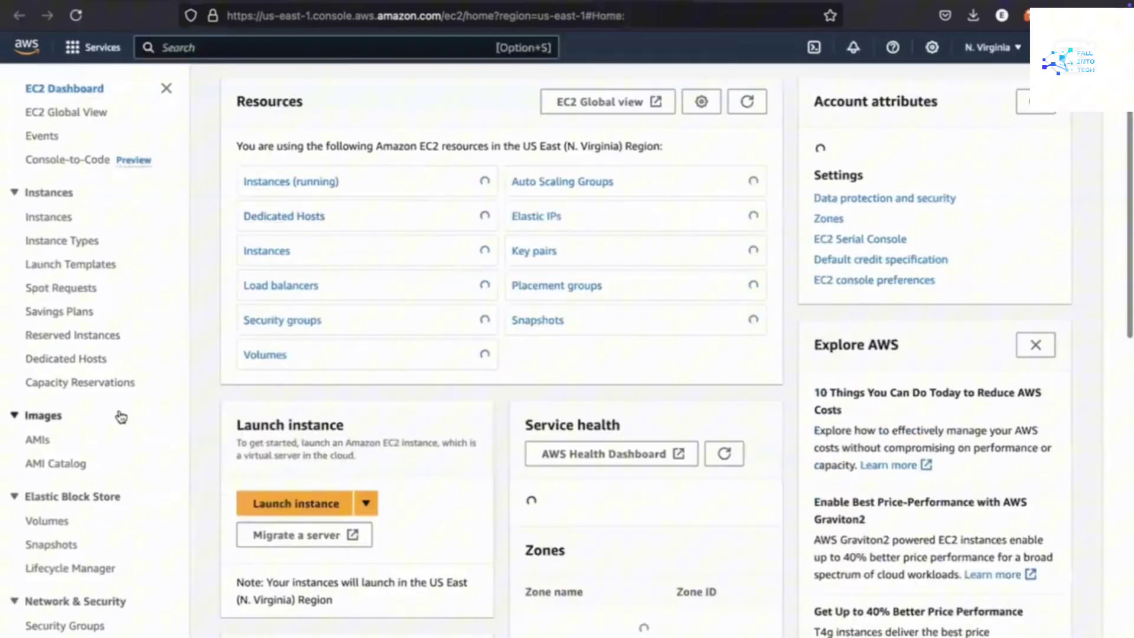
Go to the EC2 Security Groups page and start creating a new security group, looking over its rule sections
scroll(121, 417, down, 5)
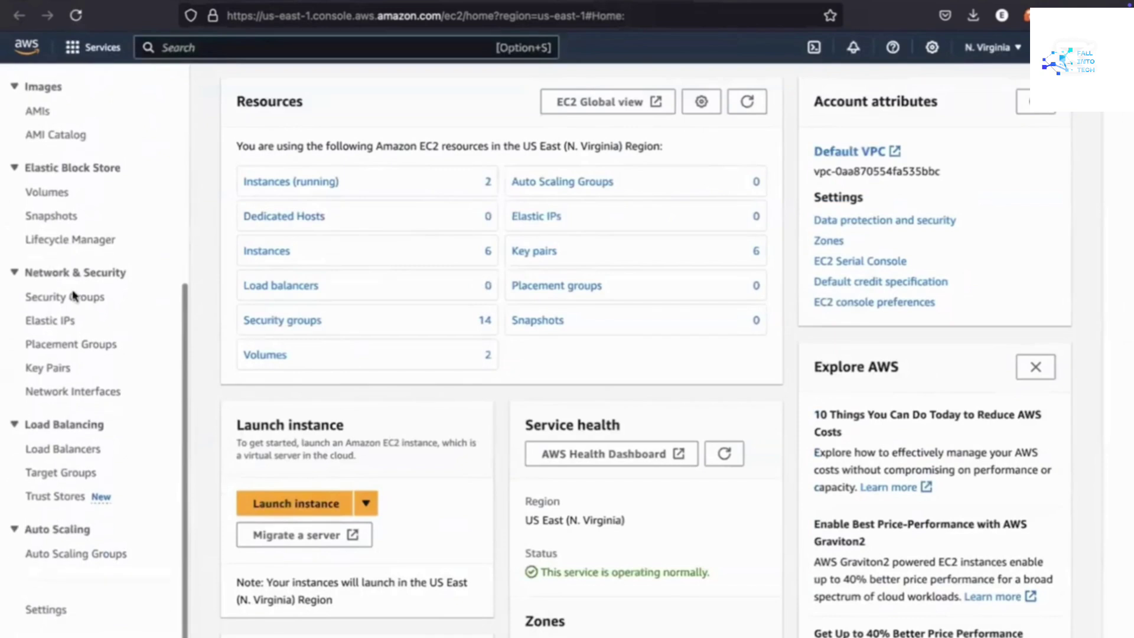
click(69, 297)
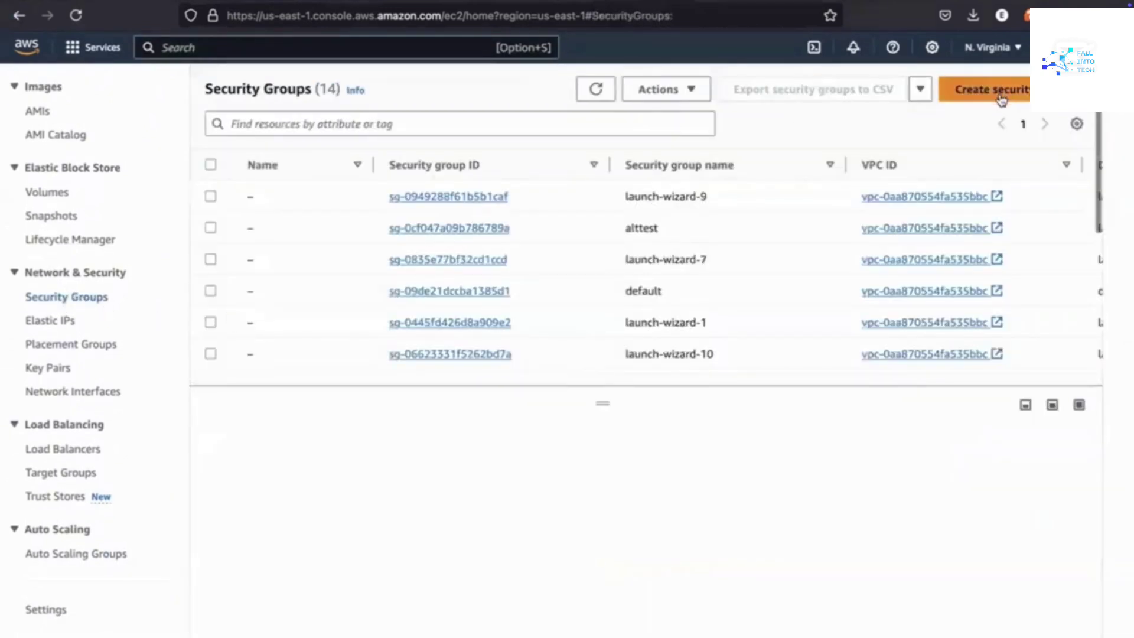
click(1001, 99)
scroll(815, 213, down, 5)
scroll(437, 286, up, 2)
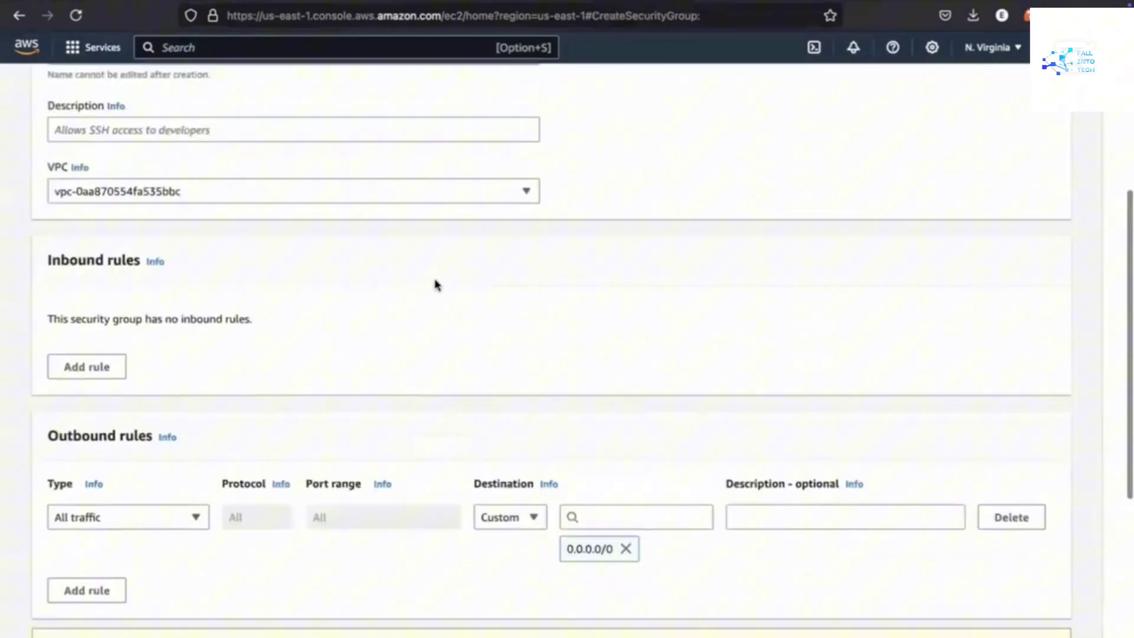
Name the new security group lbsecuritygroup
scroll(437, 285, up, 2)
click(262, 188)
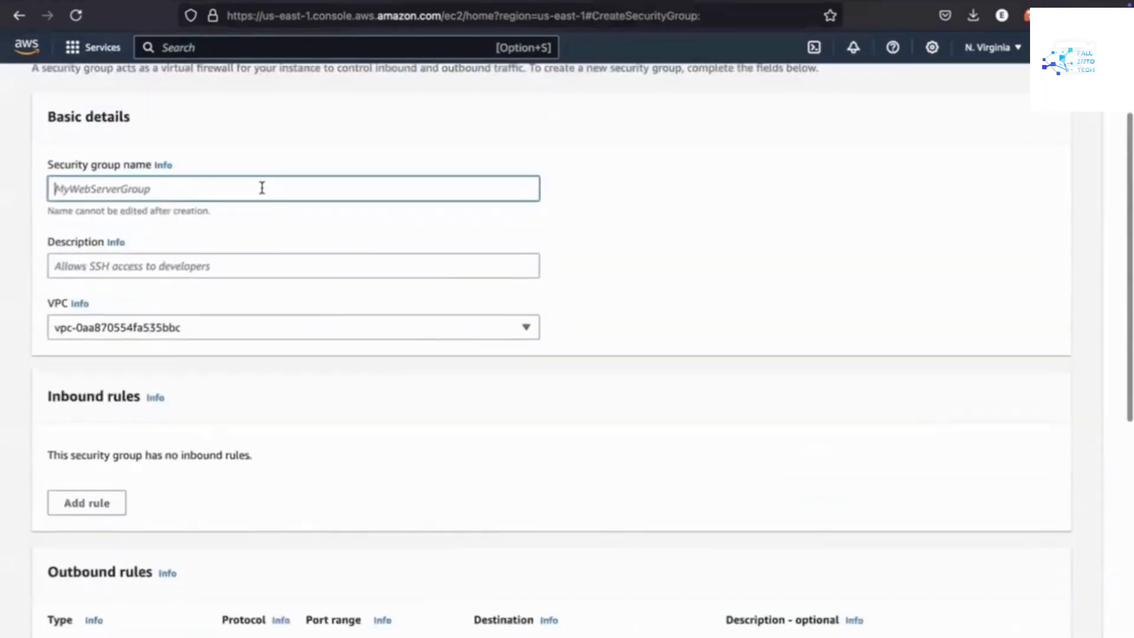
text(tygroup)
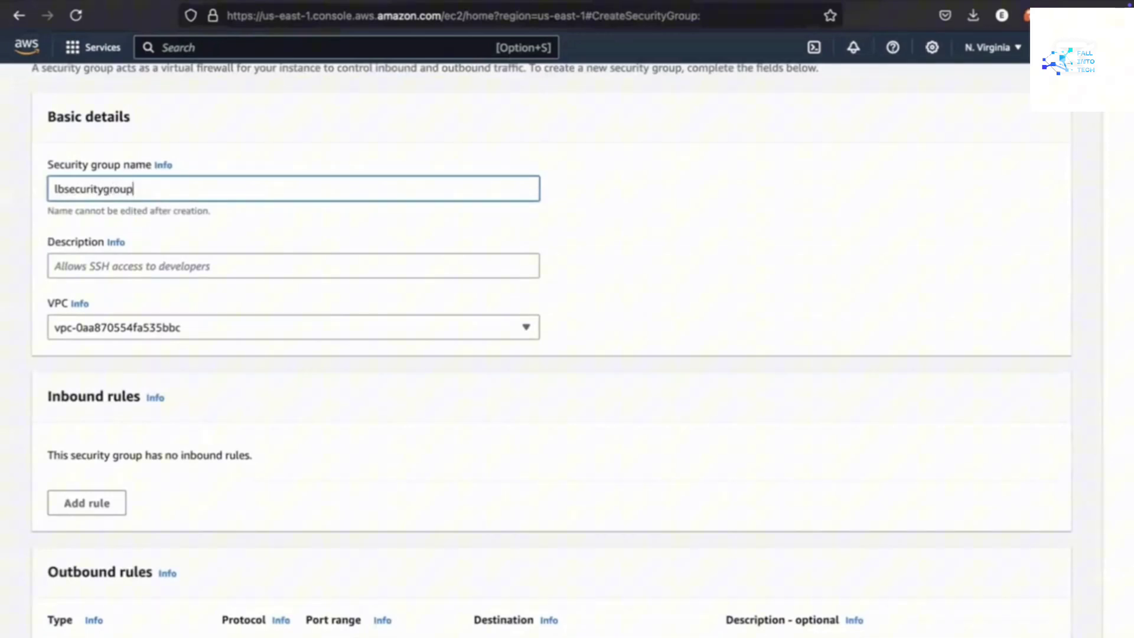
Describe the security group as "Allows the load balancer access to our servers", keeping the default VPC vpc-0aa870554fa535bbc
click(165, 257)
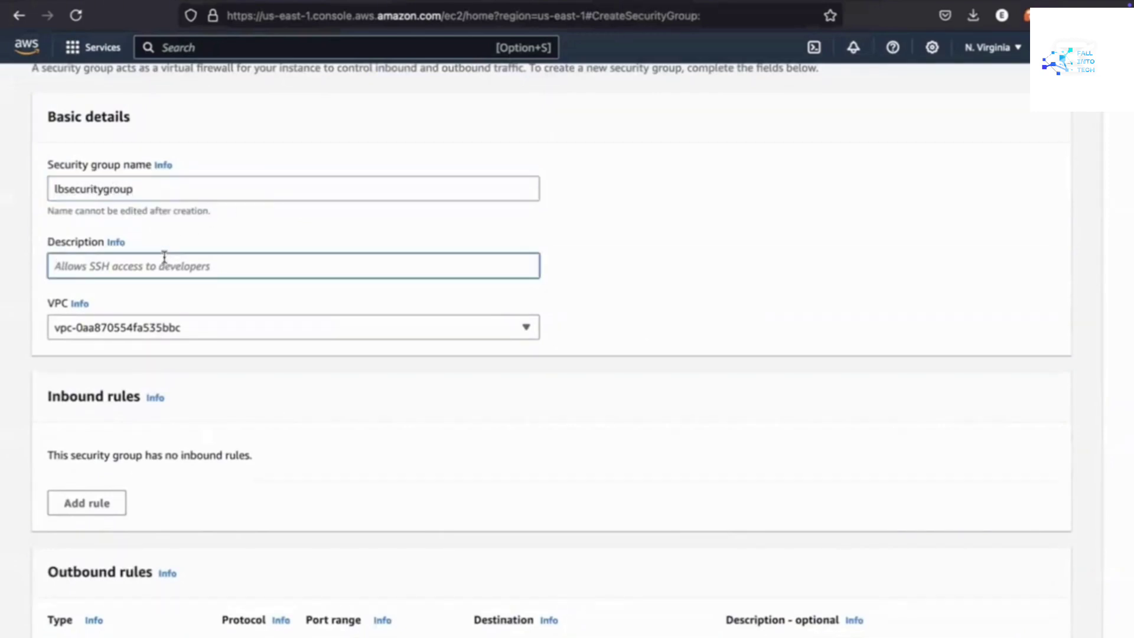
text(Allows access)
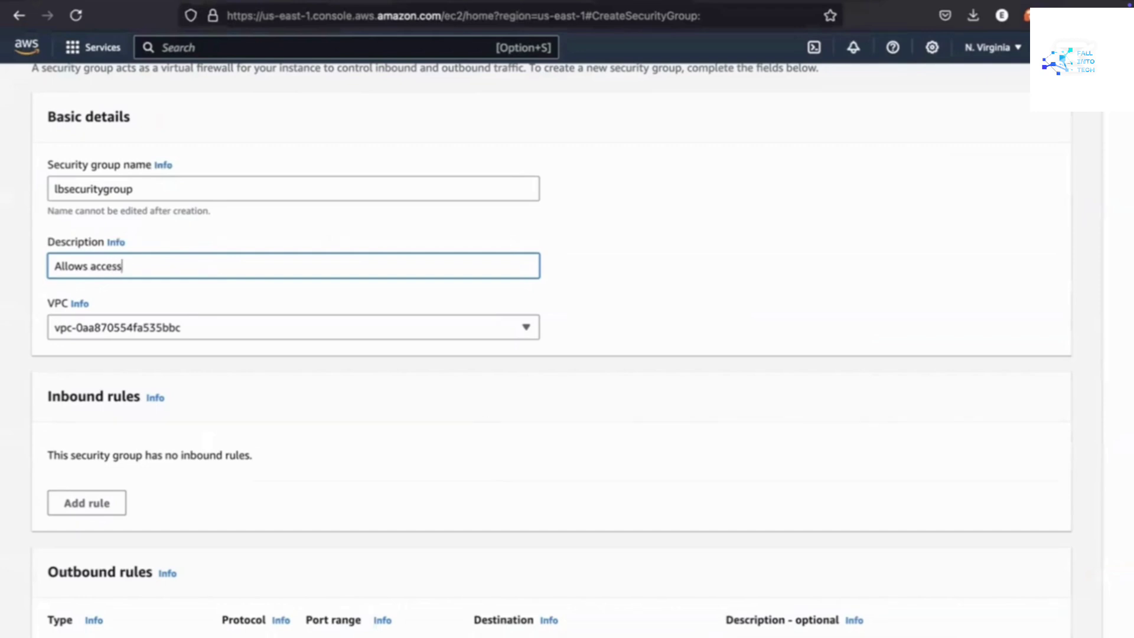
text(top)
text(teh)
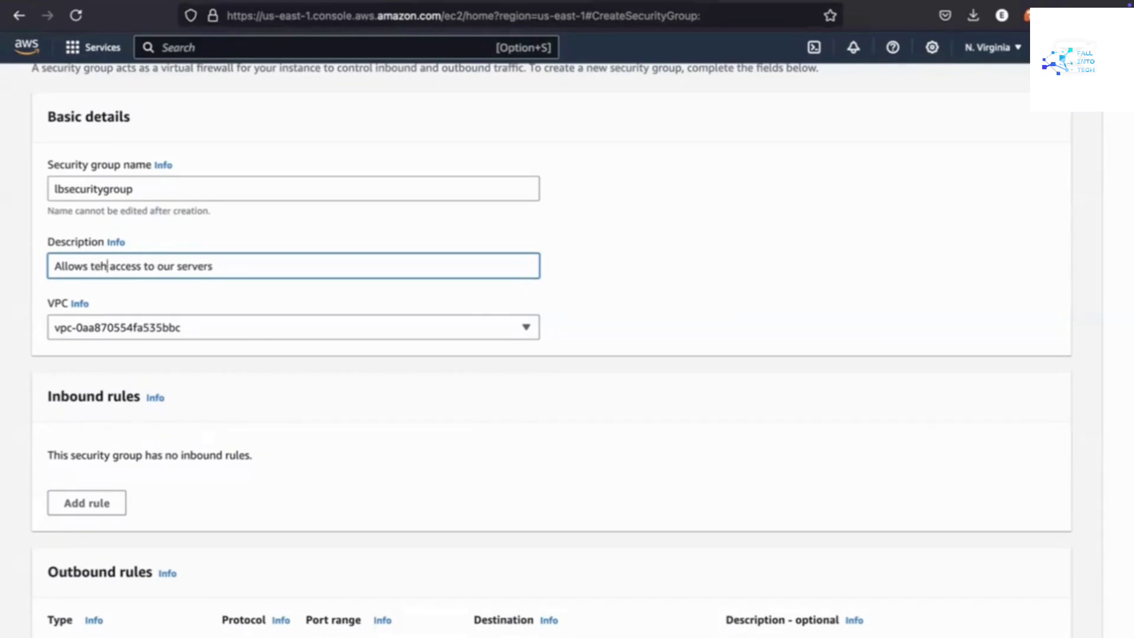
key(BackSpace)
key(BackSpace)
key(BackSpace)
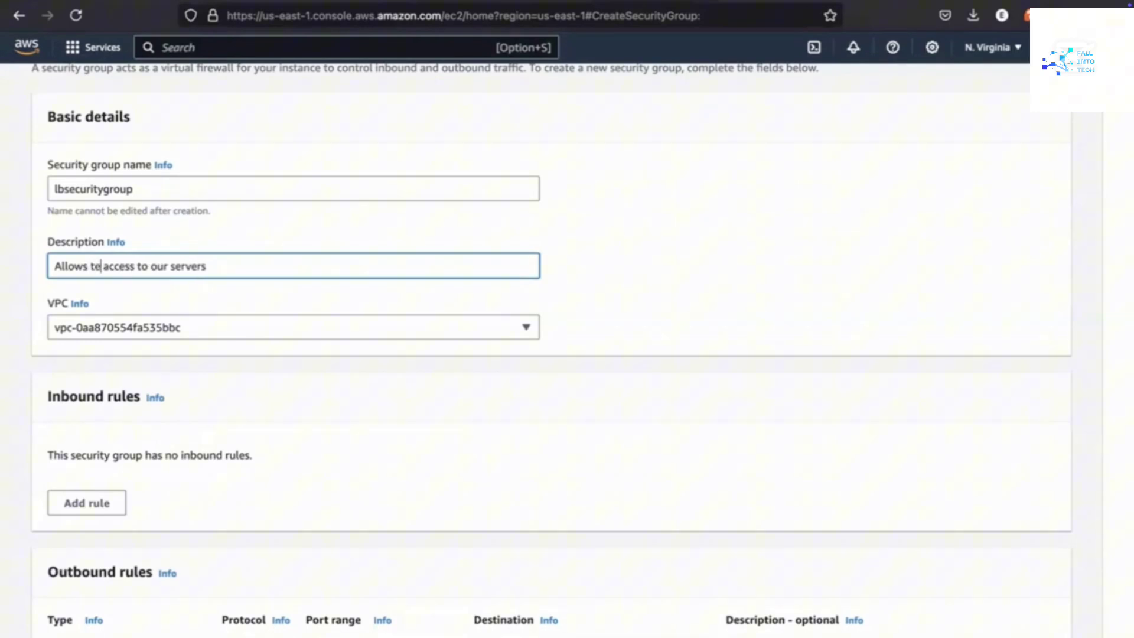
text(he loadb)
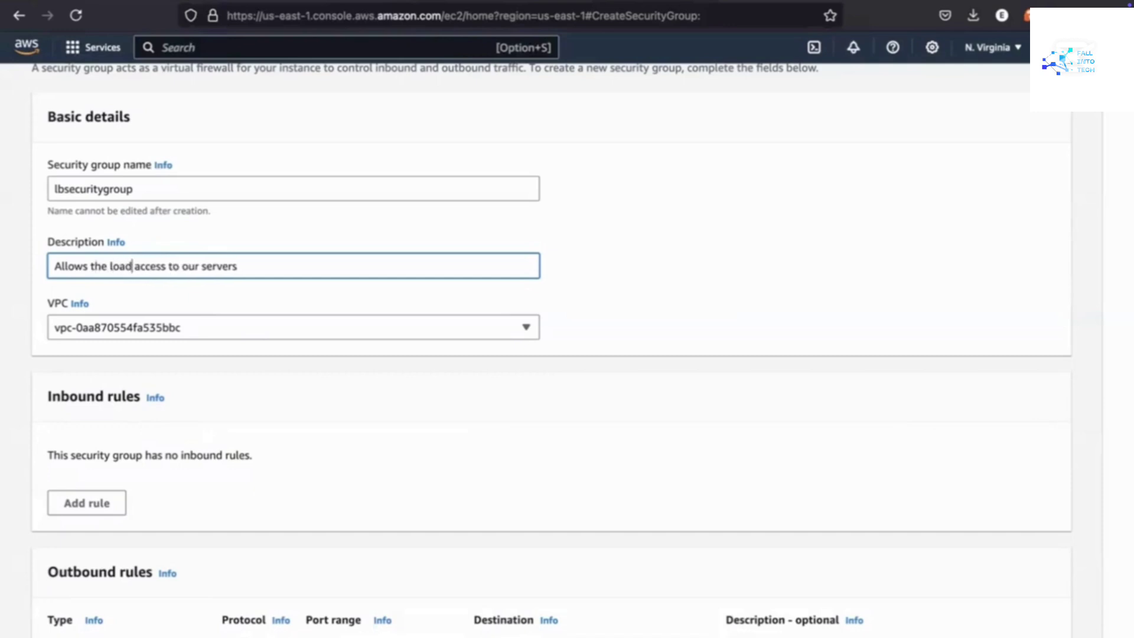
key(BackSpace)
text(balancer)
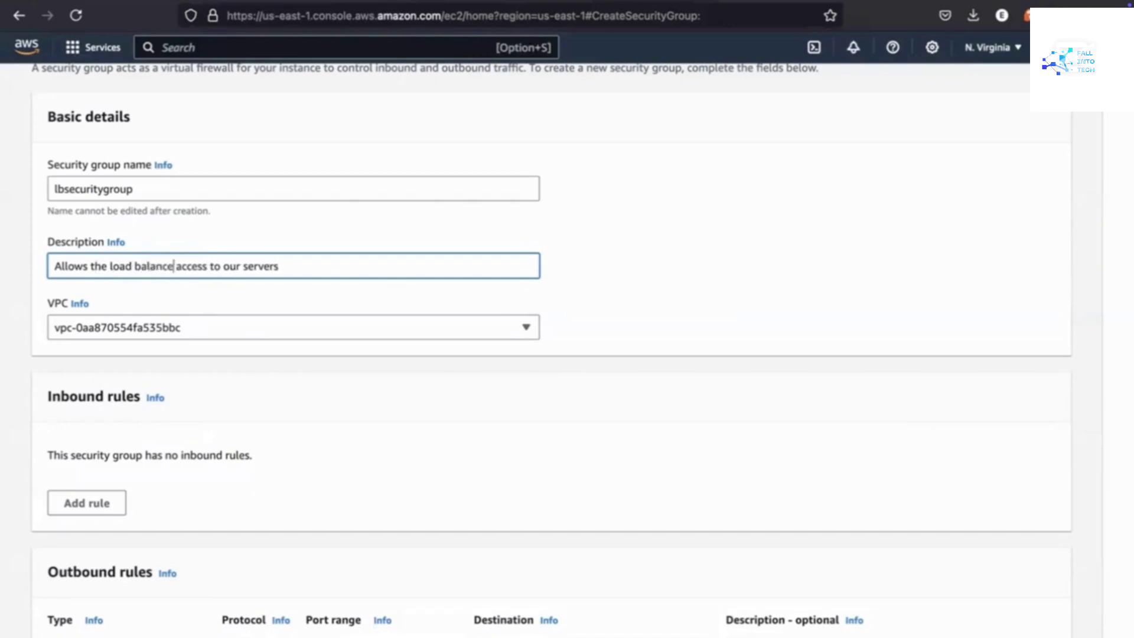
scroll(142, 327, down, 2)
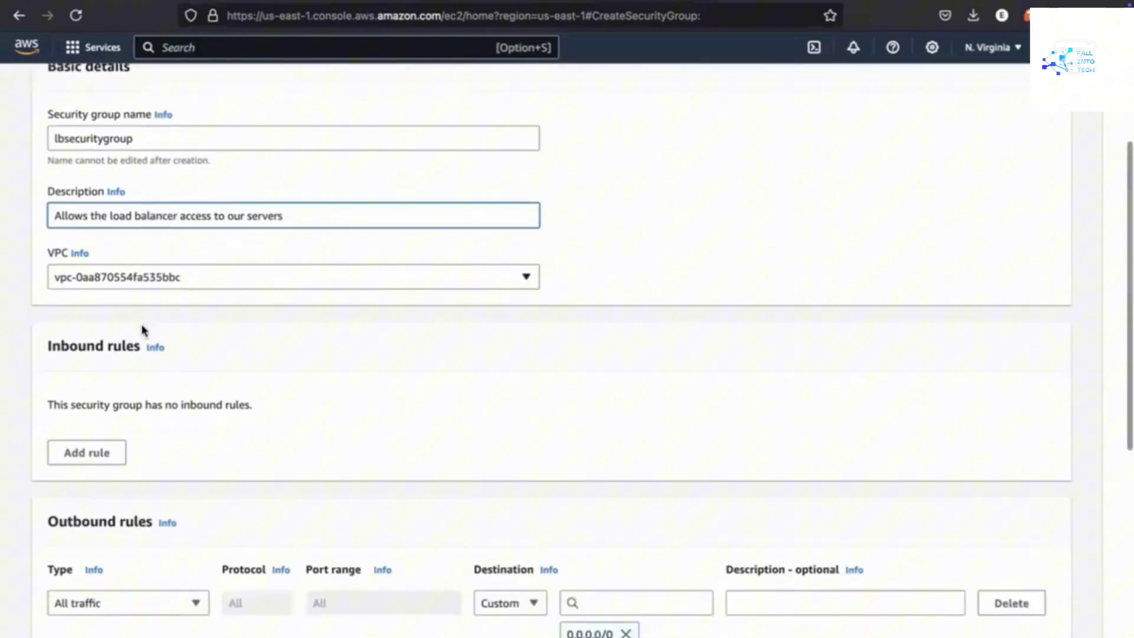
click(199, 270)
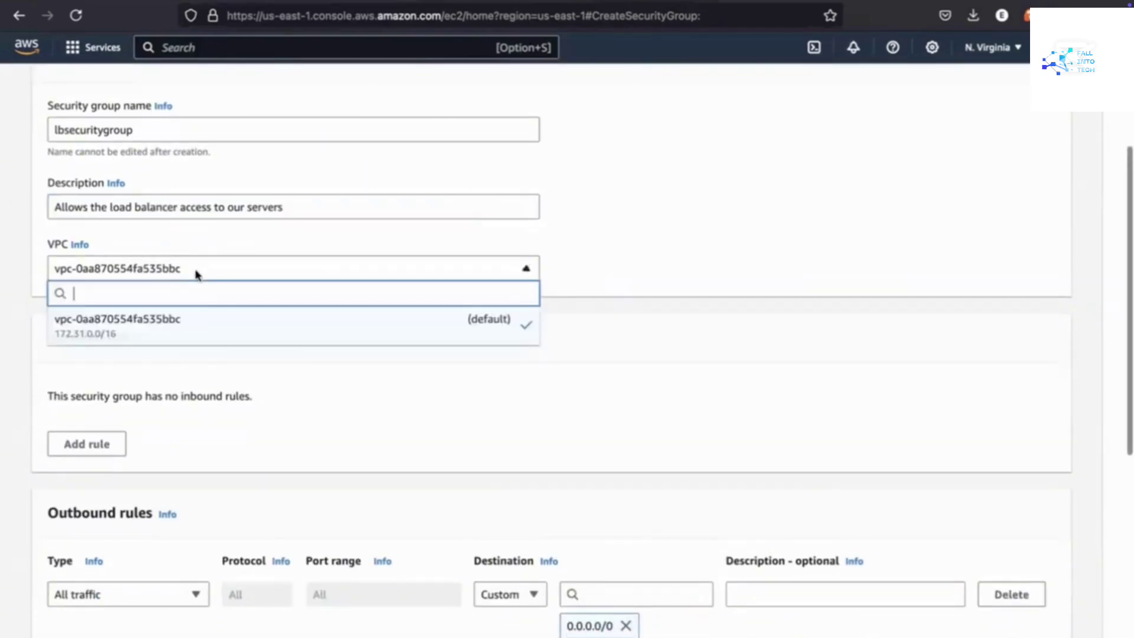
click(195, 274)
Add an inbound HTTP rule to the security group with the Anywhere-IPv4 source
scroll(190, 285, down, 3)
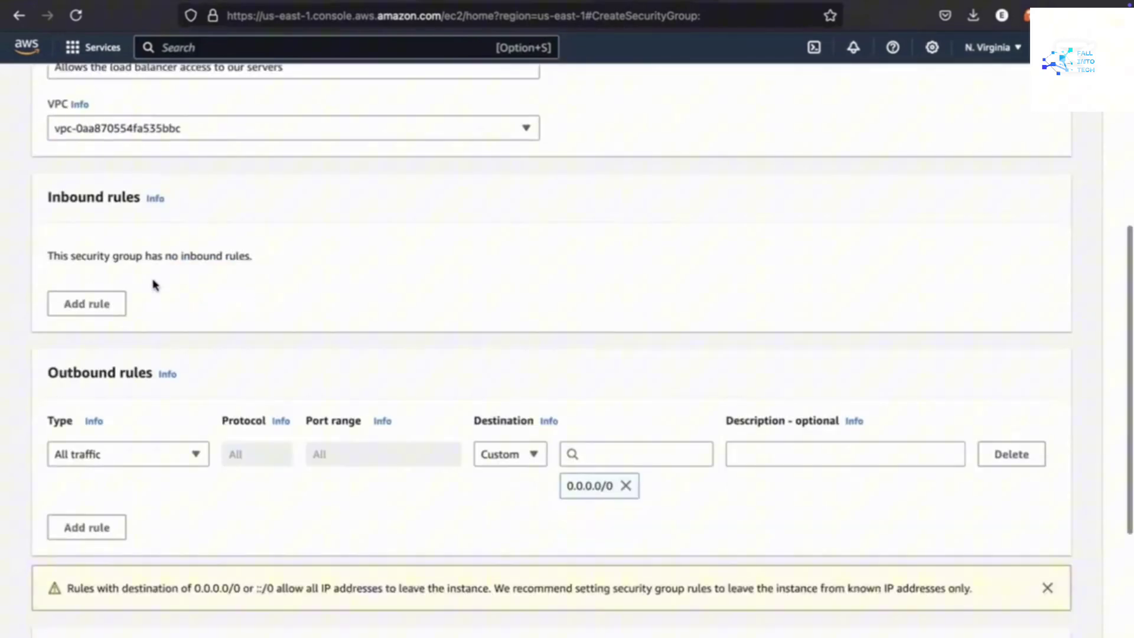
click(102, 308)
click(149, 278)
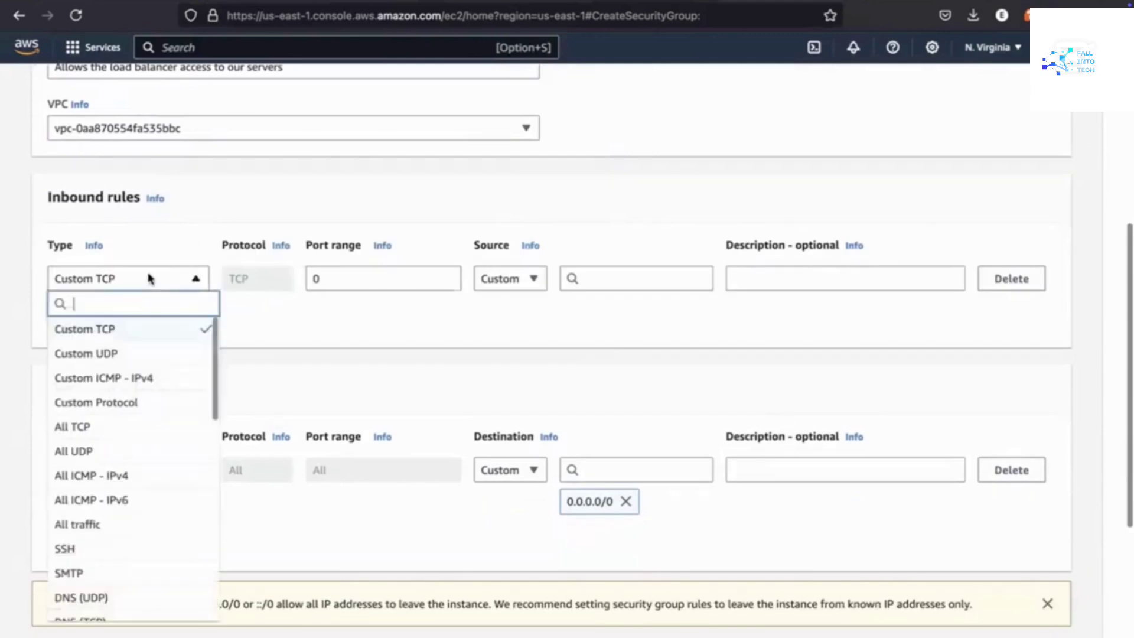
scroll(81, 549, down, 2)
click(86, 534)
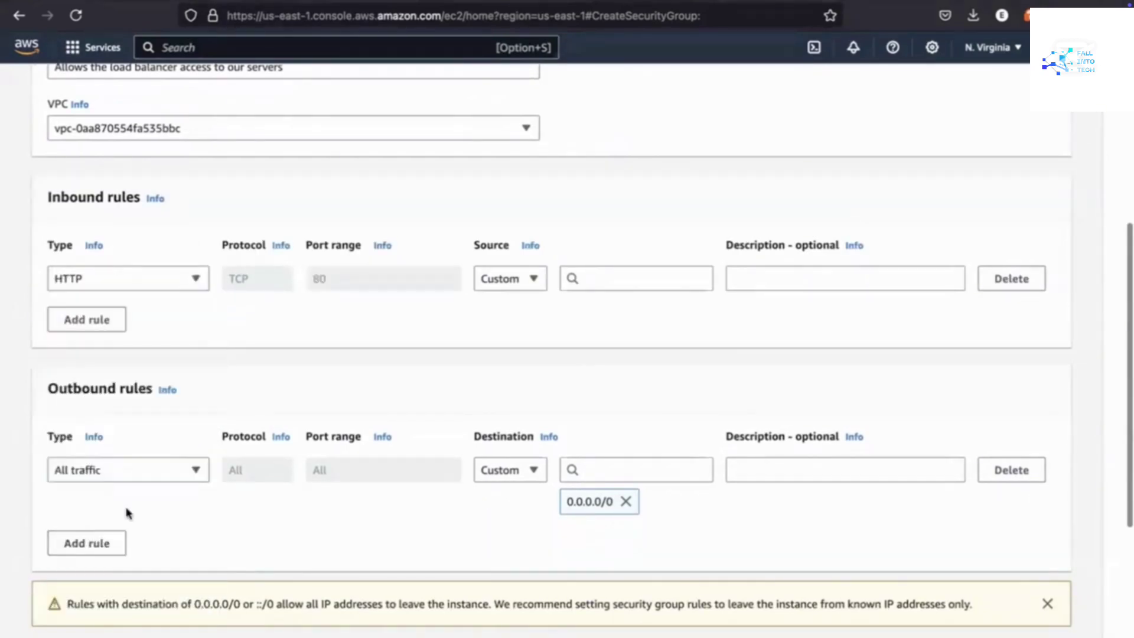
click(523, 288)
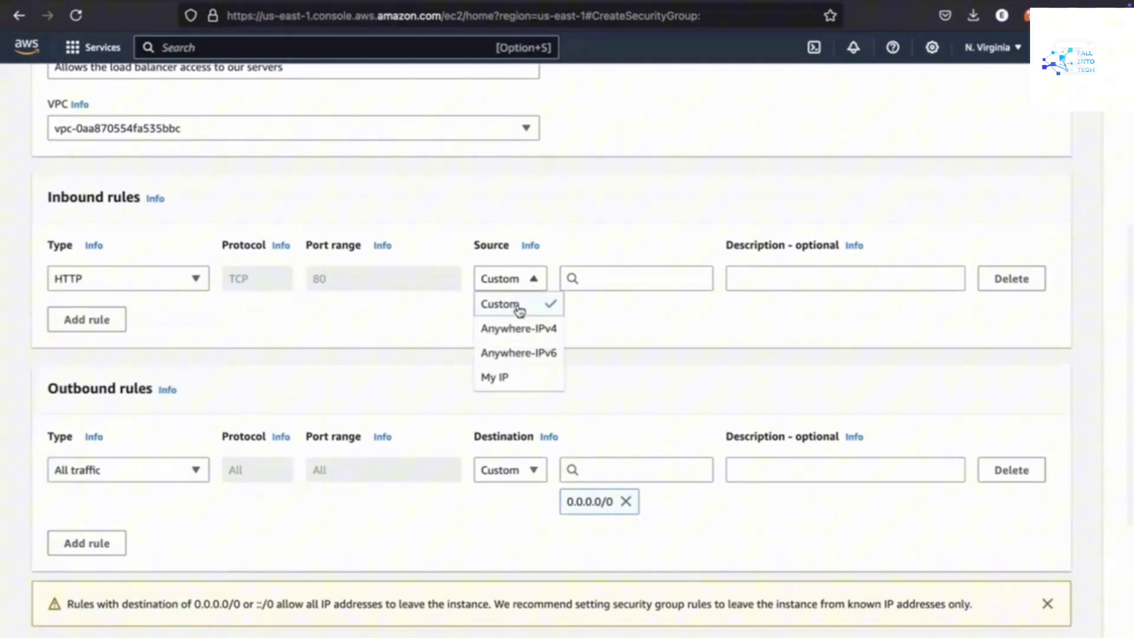
click(518, 328)
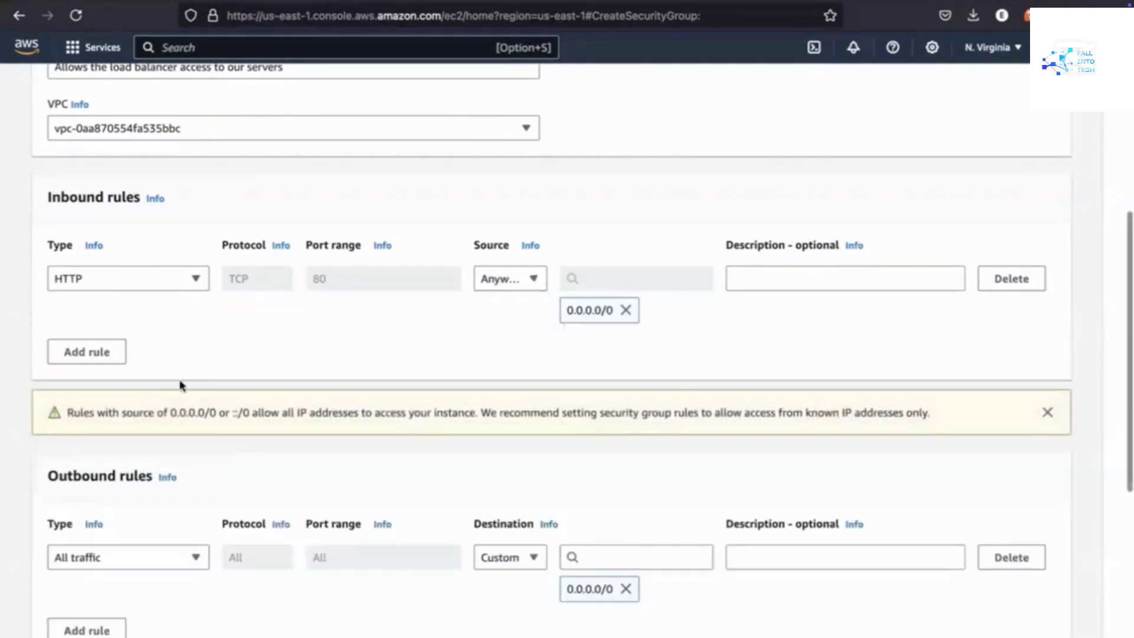
Add a second inbound rule of type HTTPS with the Anywhere-IPv4 source
click(110, 353)
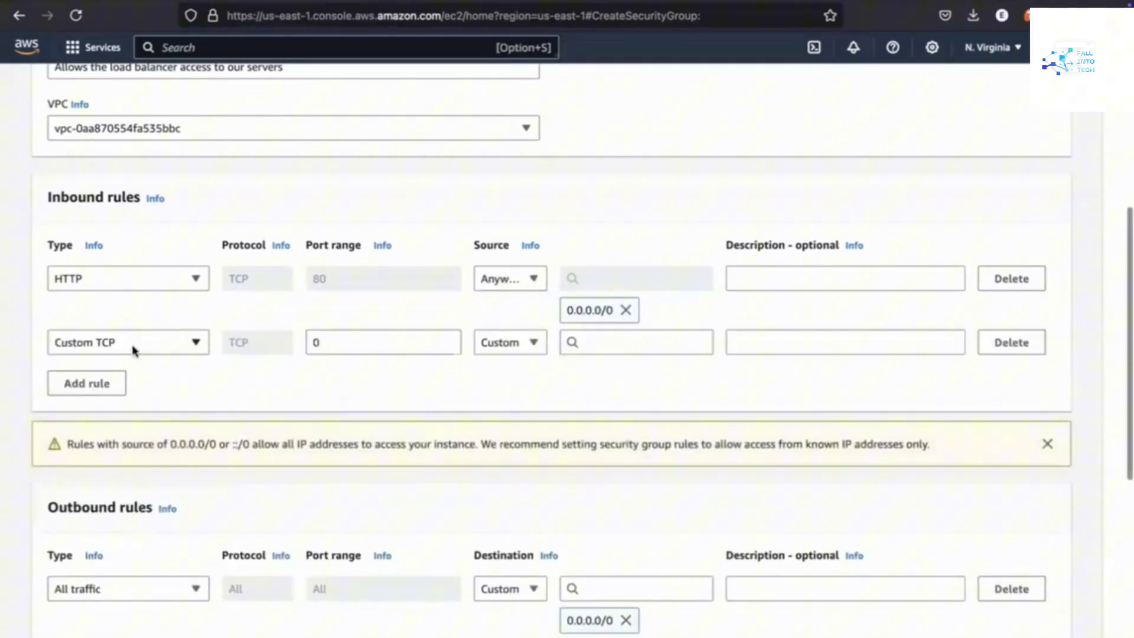
click(132, 349)
scroll(104, 525, down, 5)
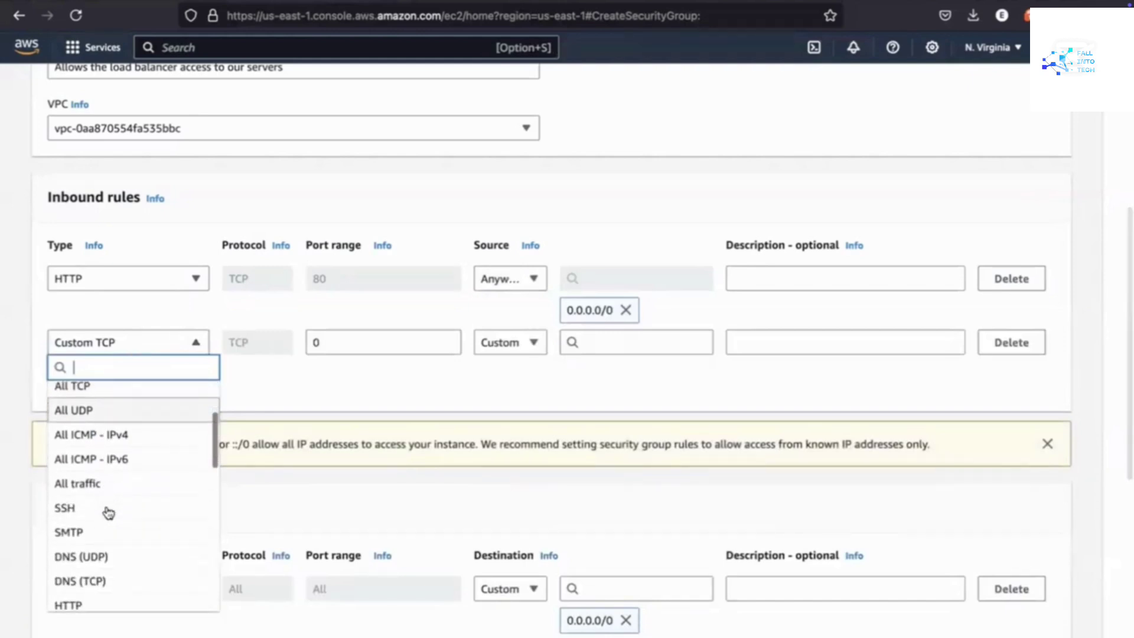
scroll(105, 515, down, 2)
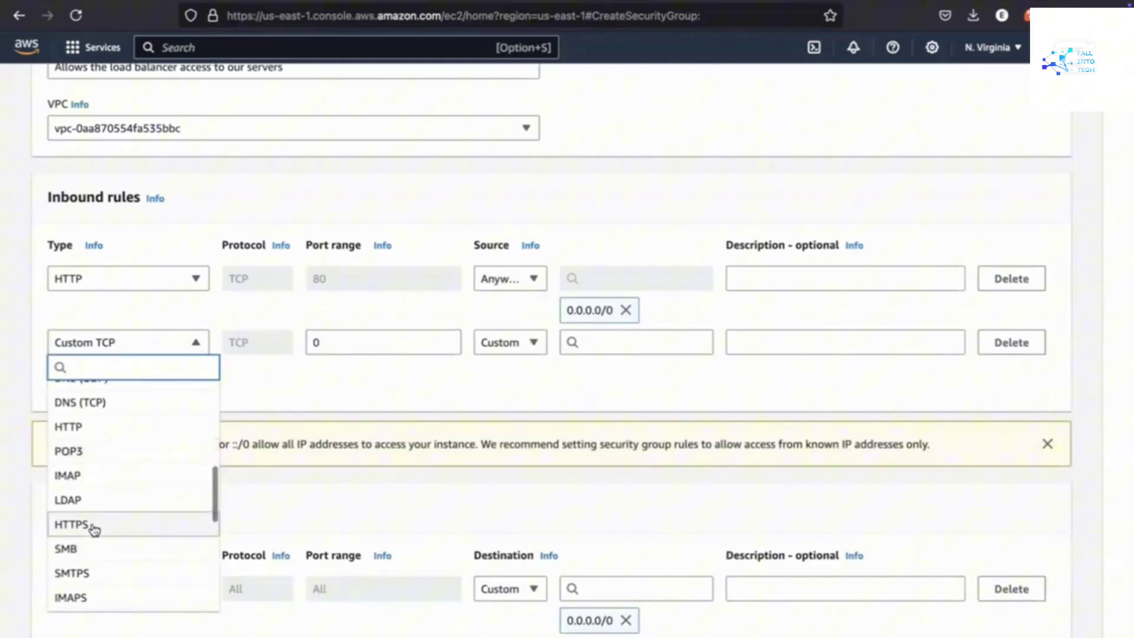
click(94, 526)
click(517, 341)
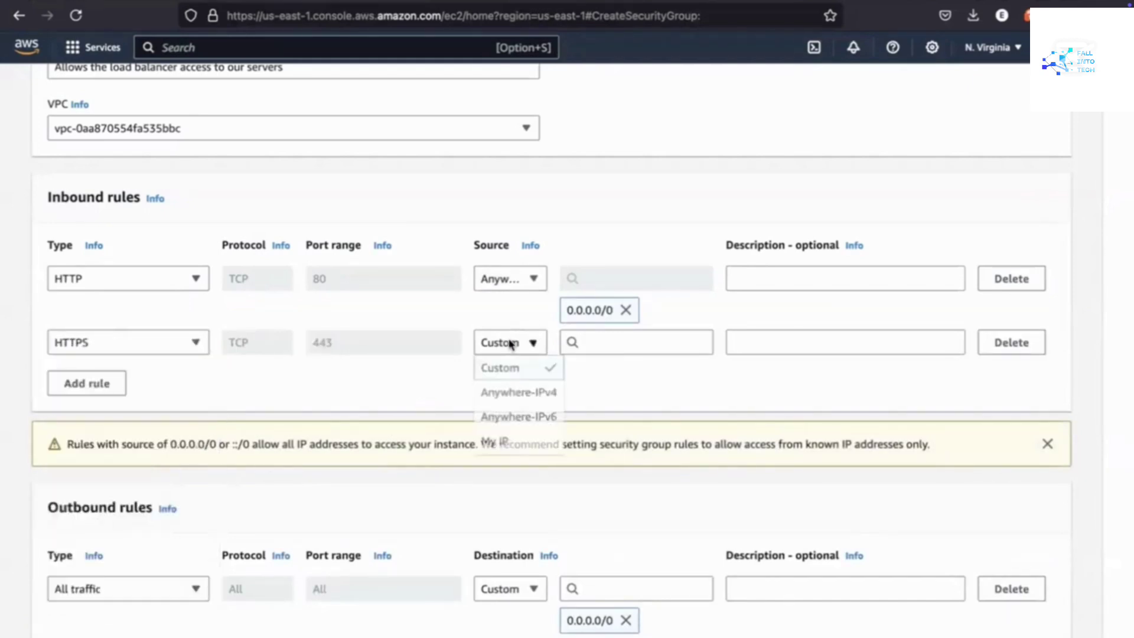
click(514, 394)
Keep the outbound rule for all traffic to 0.0.0.0/0, leave the tags empty and create the security group
scroll(504, 387, down, 5)
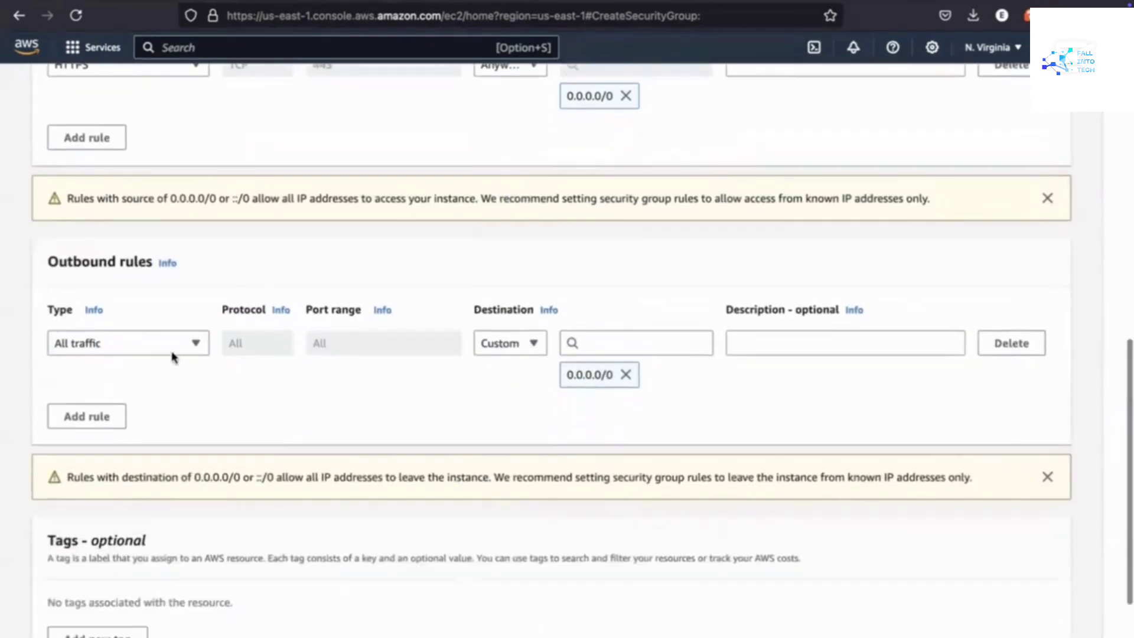
scroll(227, 381, down, 3)
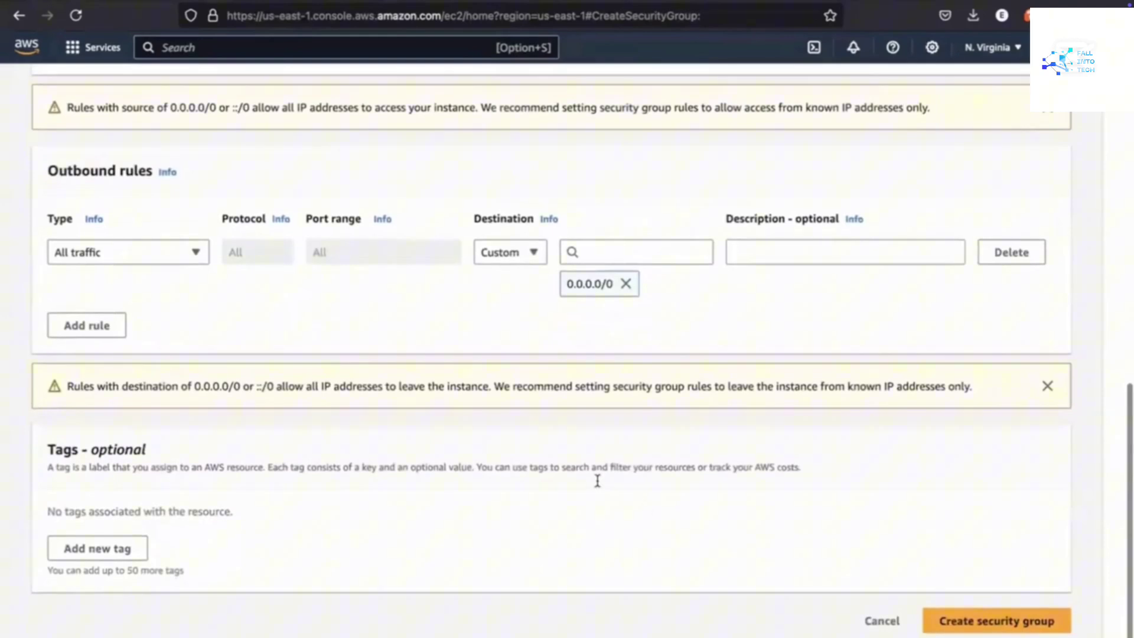
click(1035, 628)
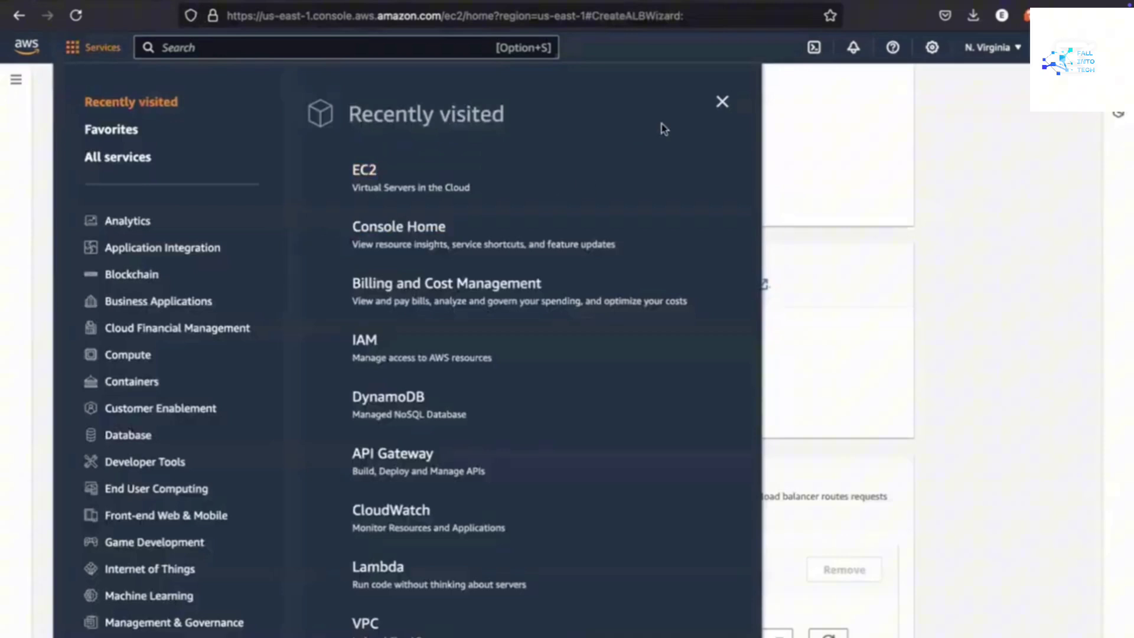
Return to the load balancer form, refresh its security group list and add lbsecuritygroup alongside the default group
click(721, 103)
scroll(518, 316, down, 2)
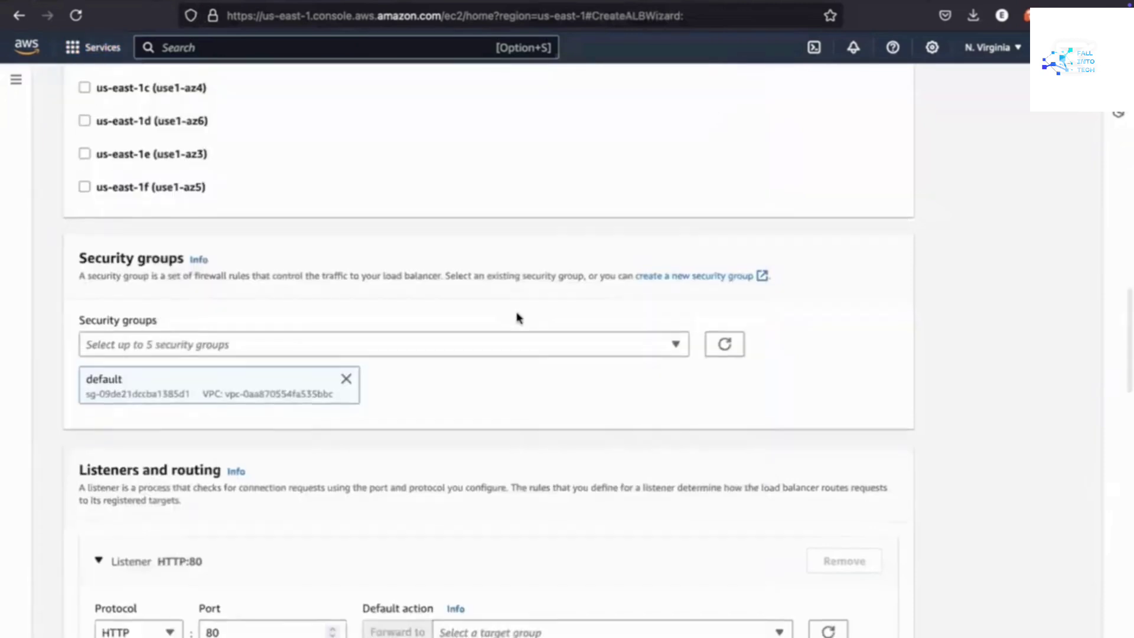
click(668, 296)
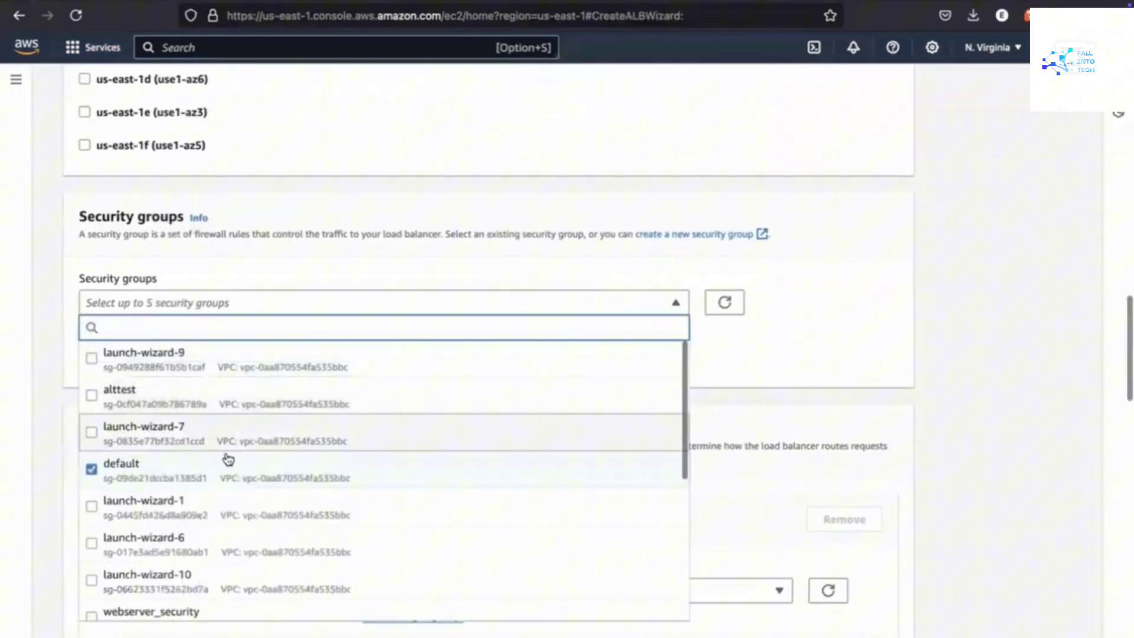
scroll(183, 472, down, 2)
scroll(182, 476, up, 2)
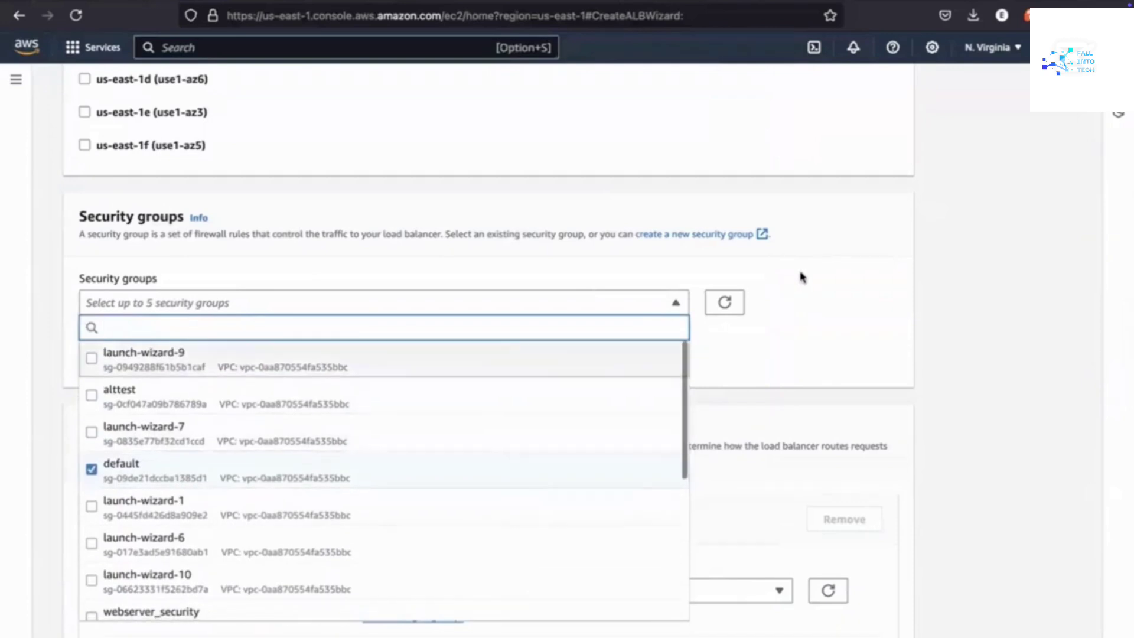
click(726, 301)
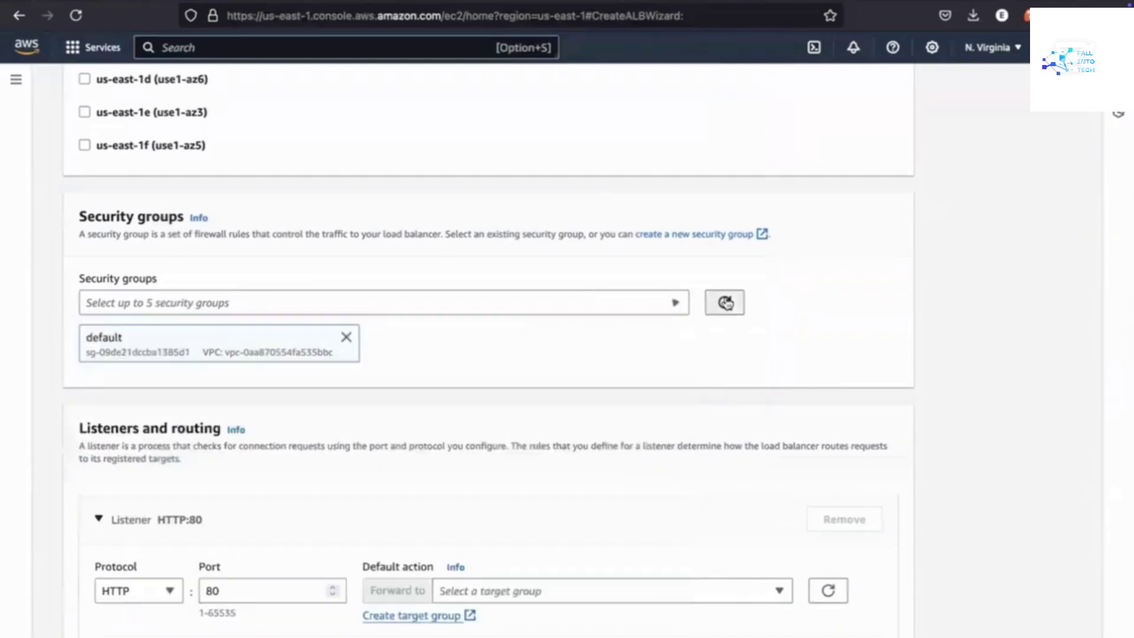
click(594, 303)
scroll(313, 415, down, 5)
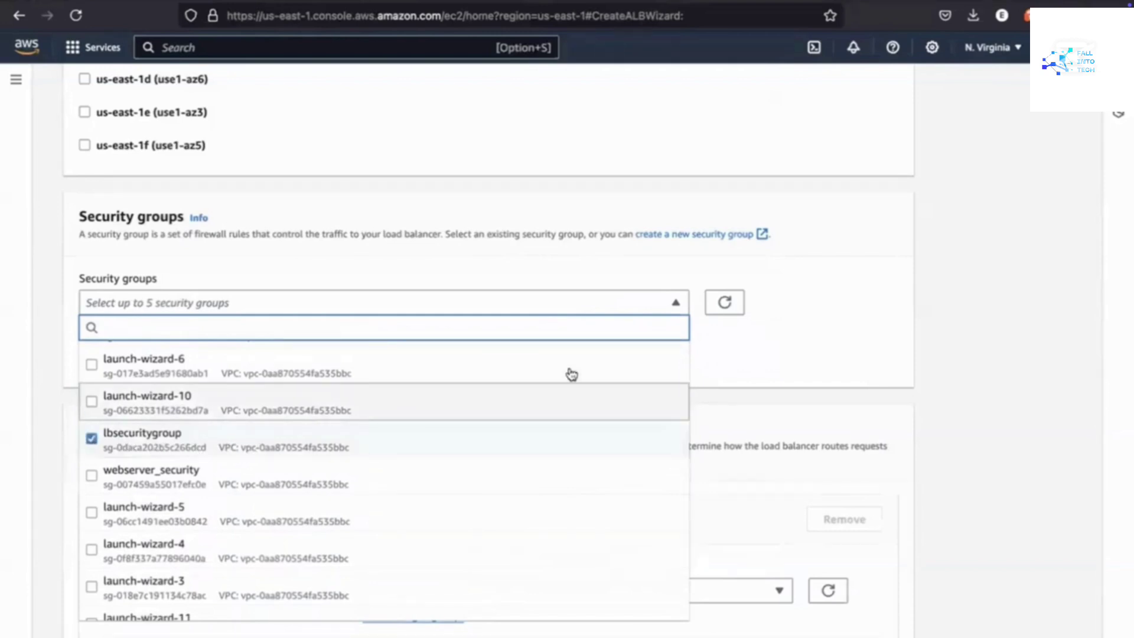
click(762, 324)
click(724, 303)
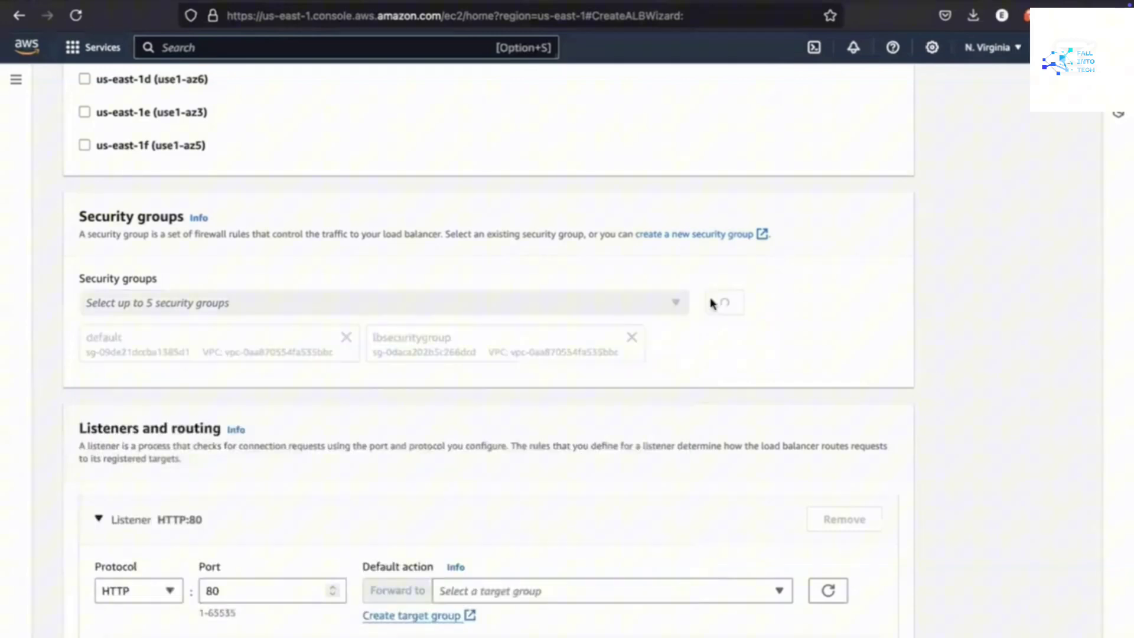
Set the HTTP:80 listener's default action to forward to lbtargetgroup
scroll(600, 397, down, 3)
scroll(600, 398, down, 5)
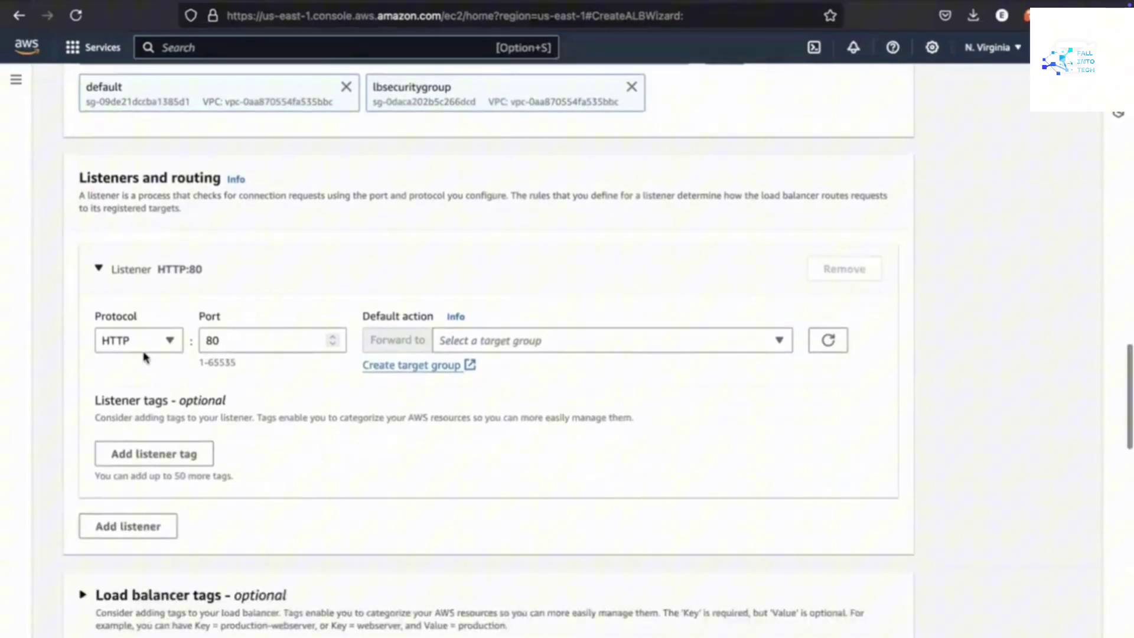
click(620, 352)
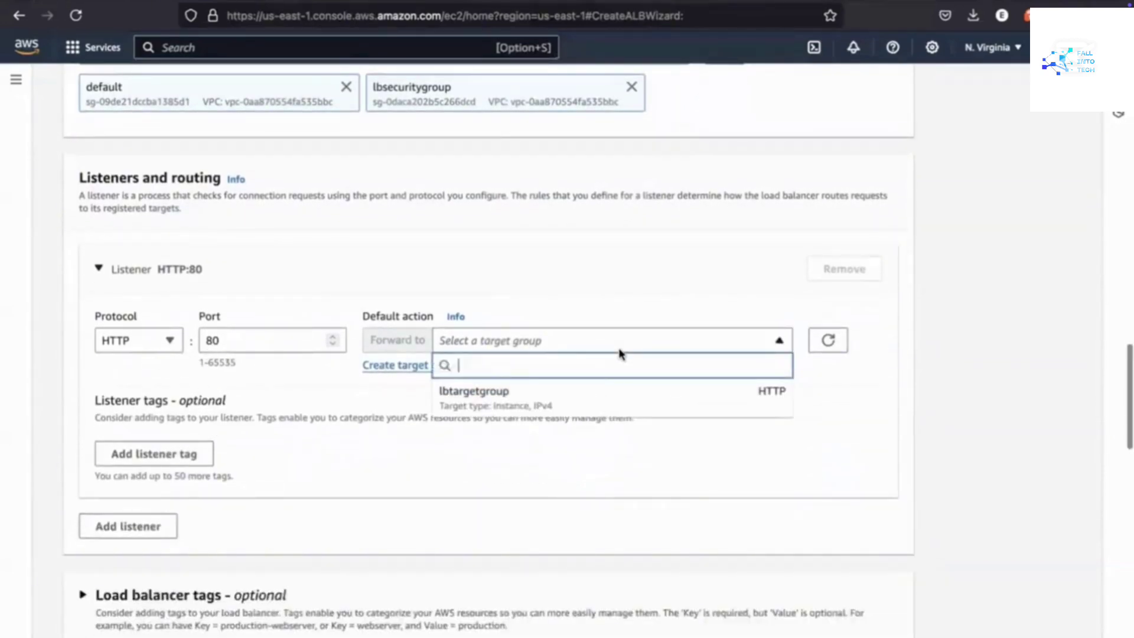
click(570, 396)
Leave the tags, WAF and Global Accelerator options unset, review the configuration summary and create the load balancer
scroll(531, 437, down, 1)
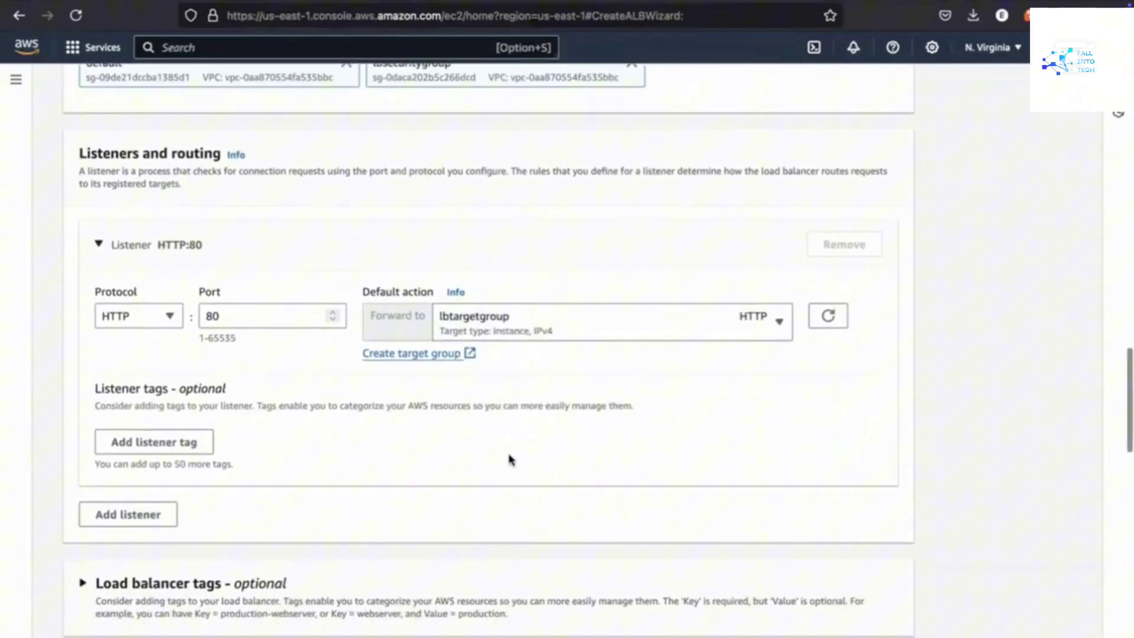
scroll(511, 459, down, 6)
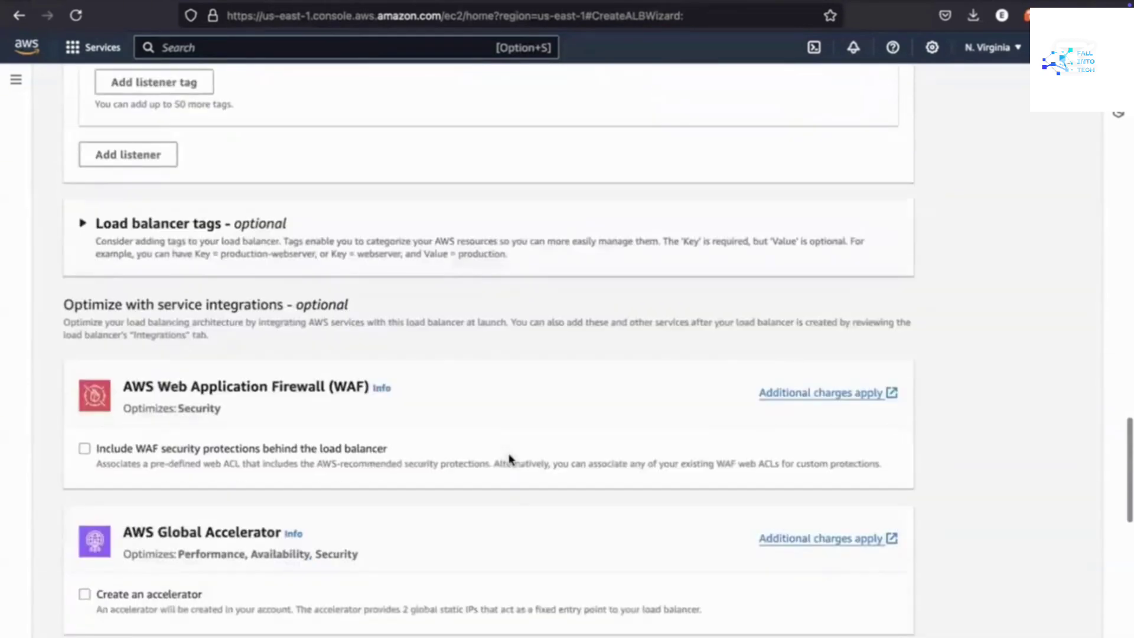
scroll(511, 460, down, 8)
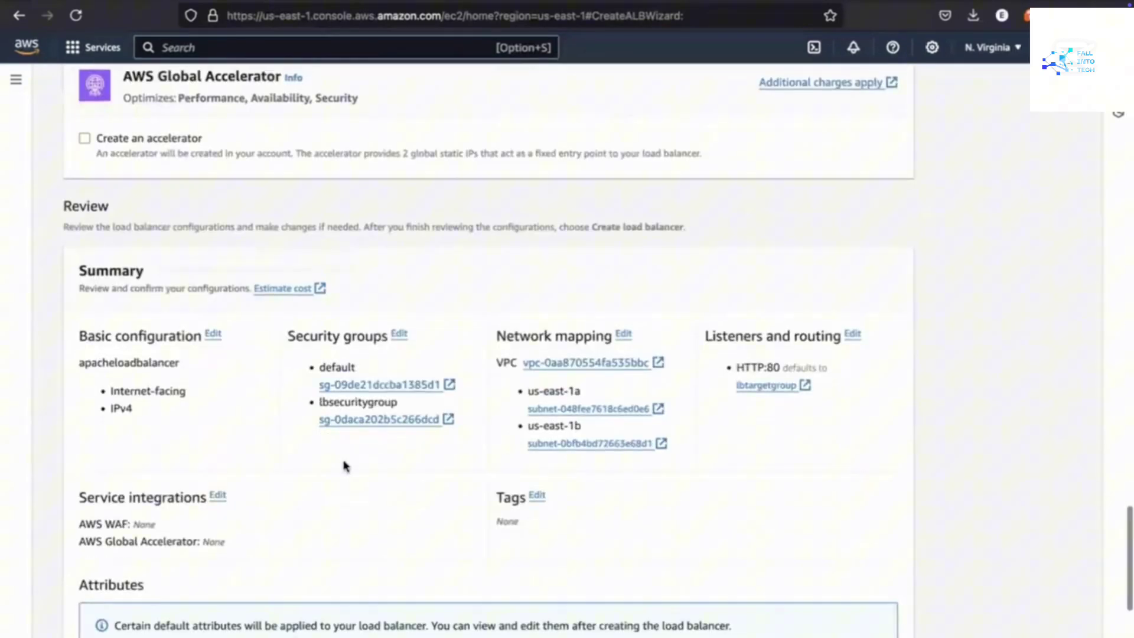
scroll(346, 466, down, 1)
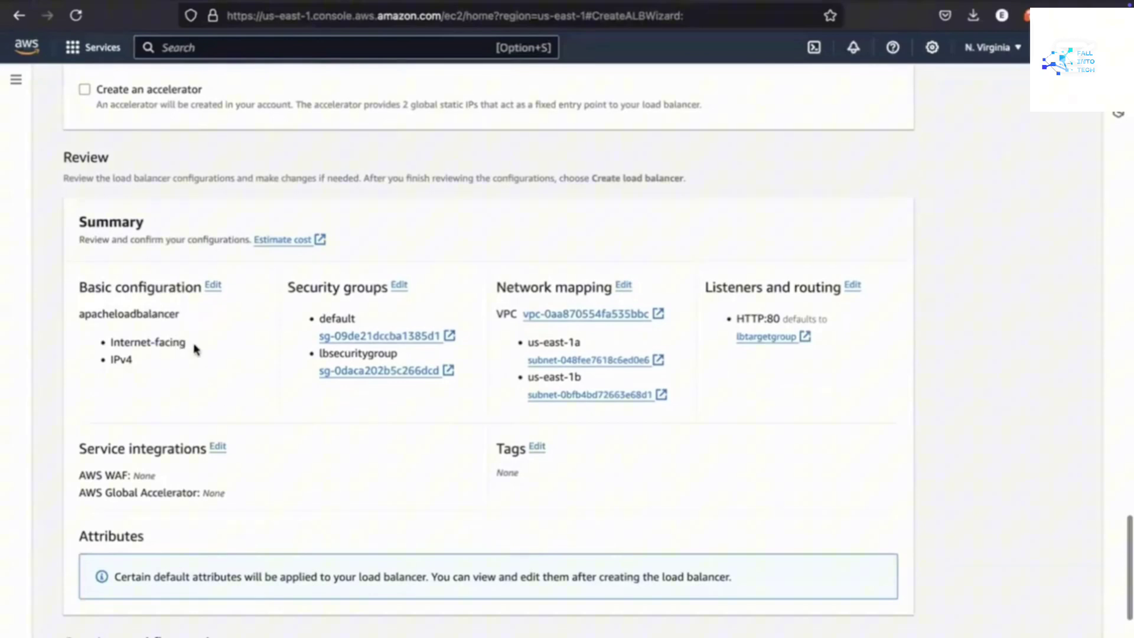
drag(196, 350, 105, 338)
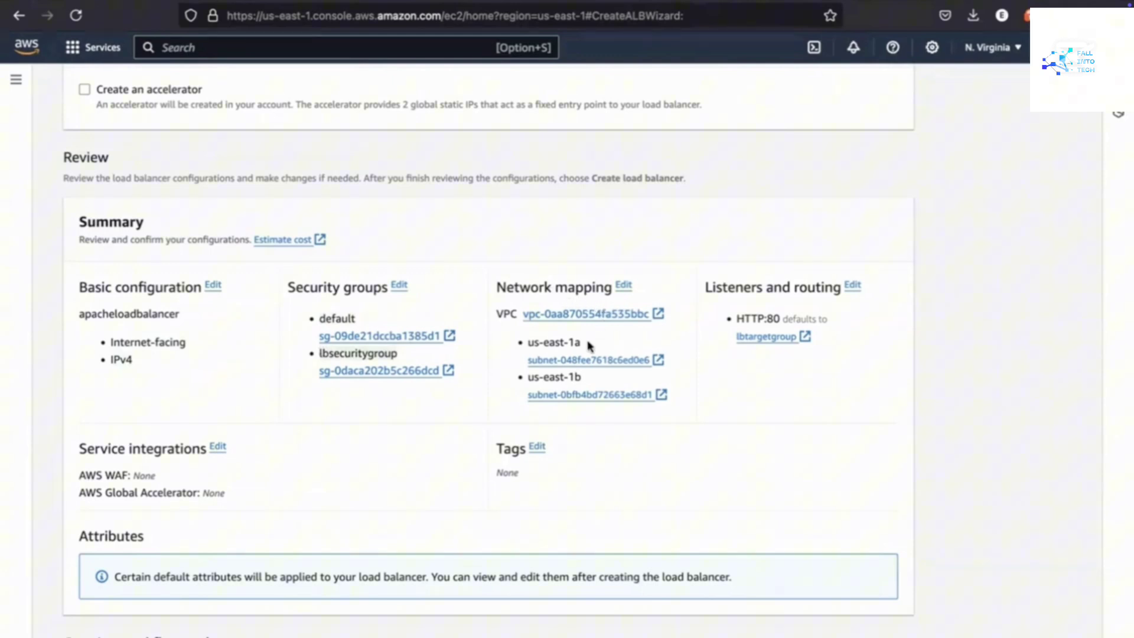
drag(651, 314, 464, 344)
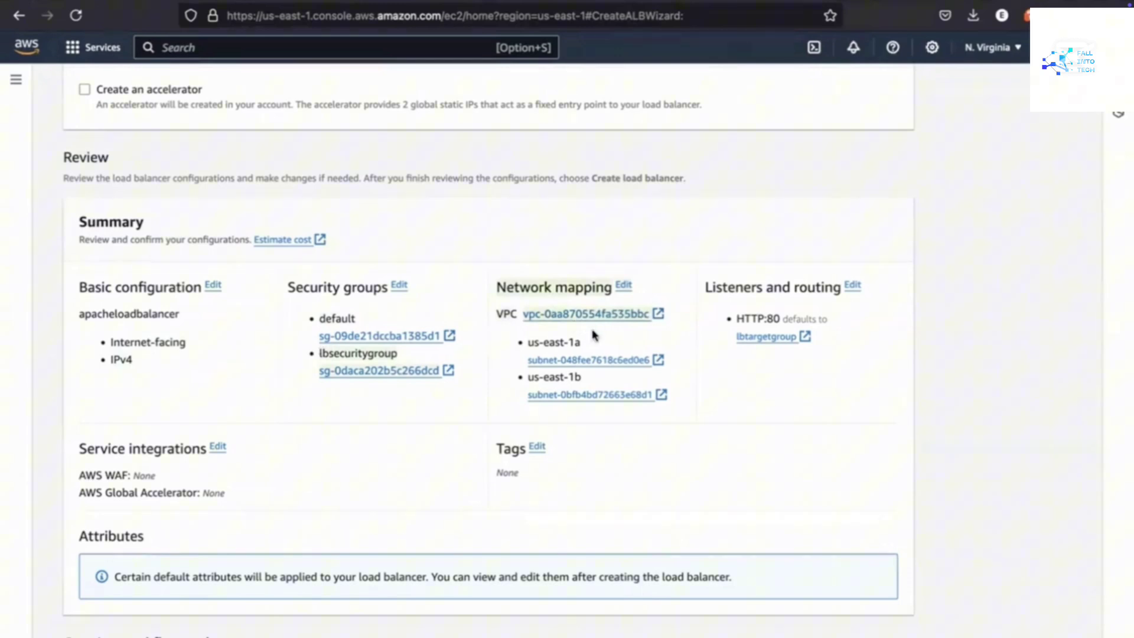
click(588, 346)
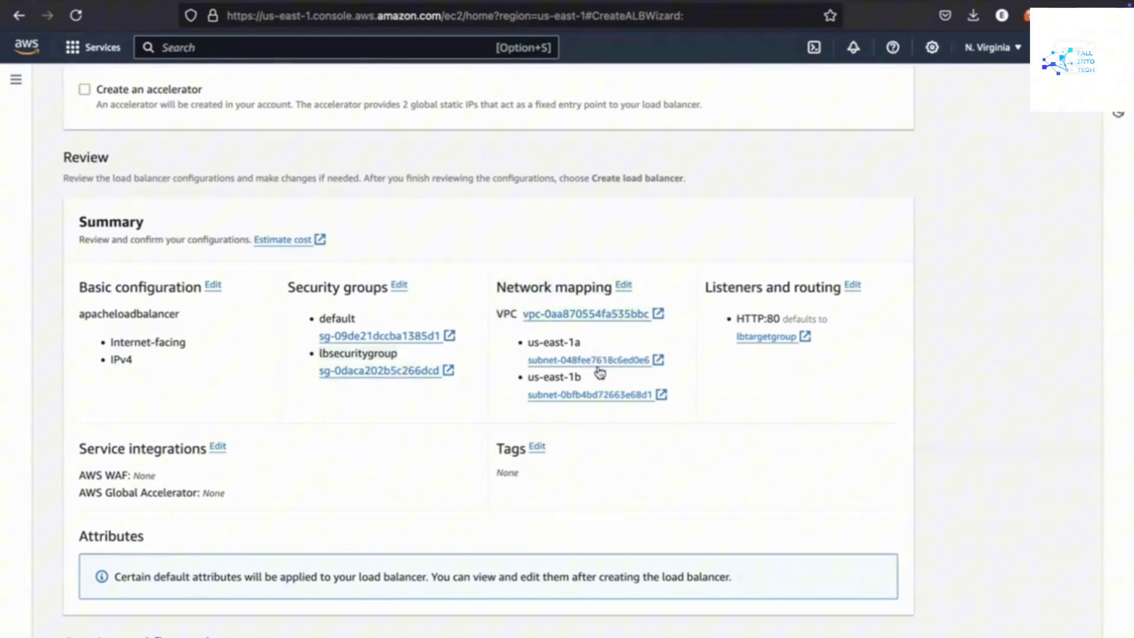
scroll(726, 369, down, 3)
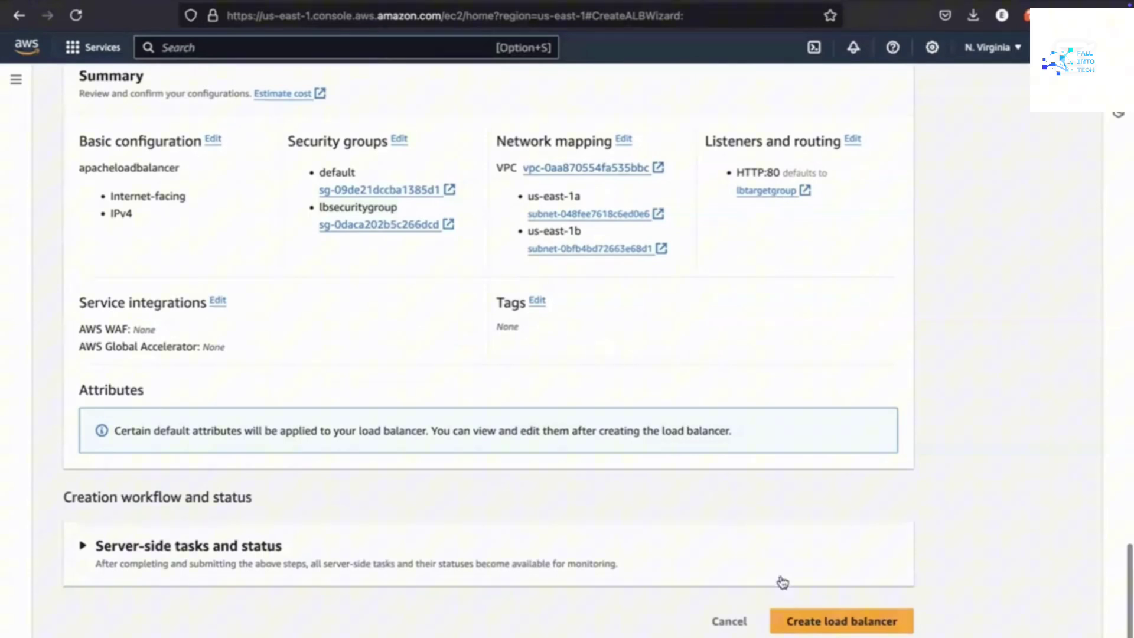
click(801, 622)
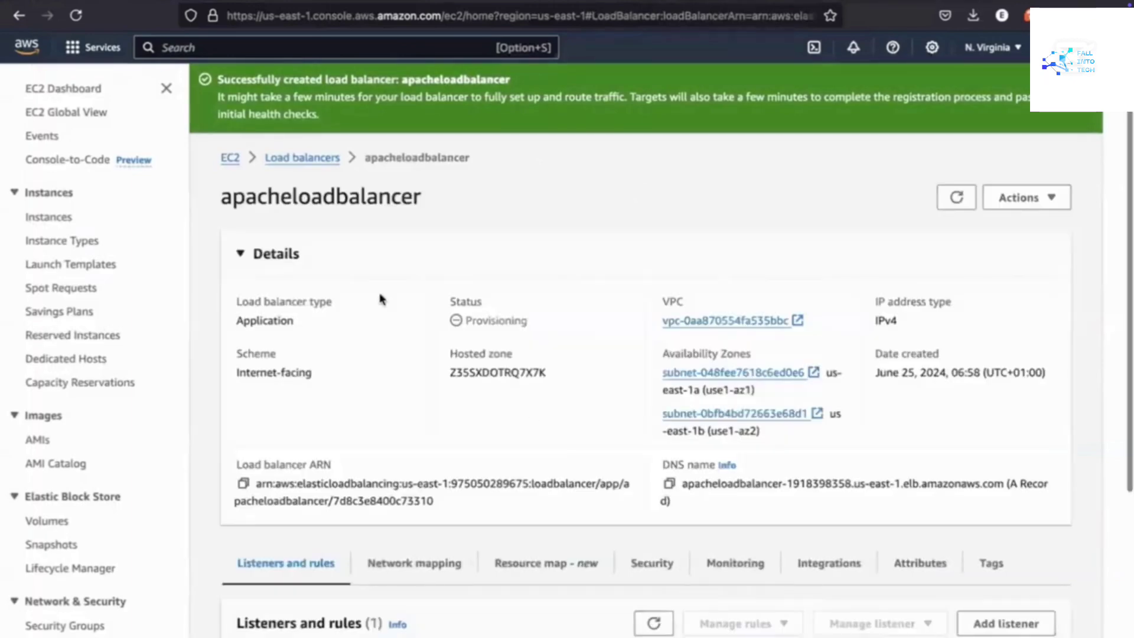
Go to the load balancers list and refresh it to check the state of apacheloadbalancer
click(305, 160)
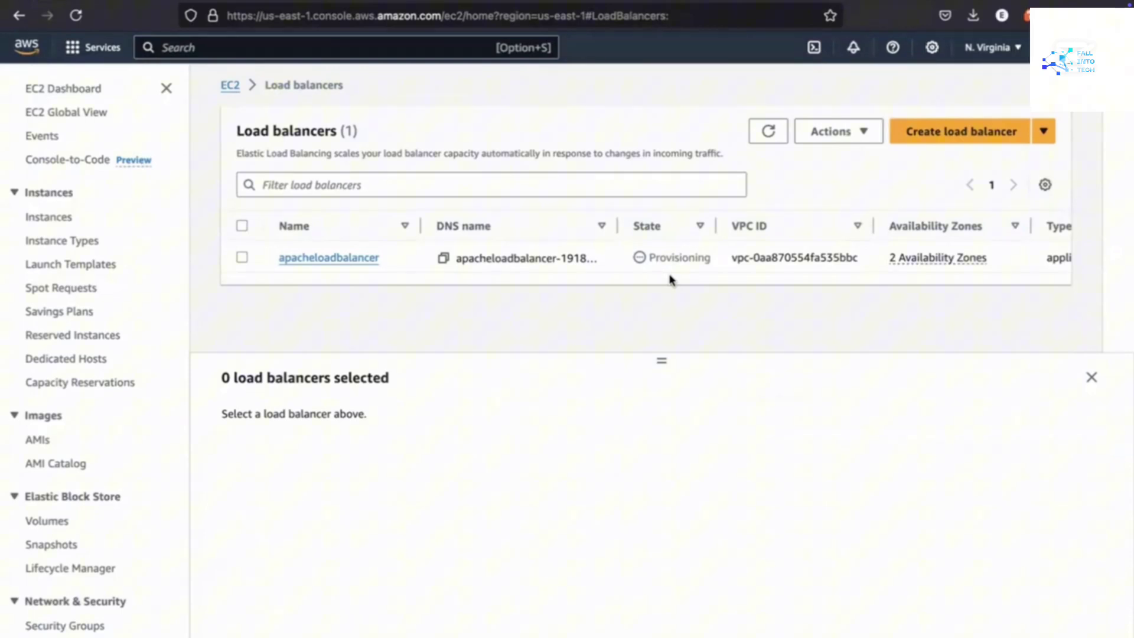
click(771, 136)
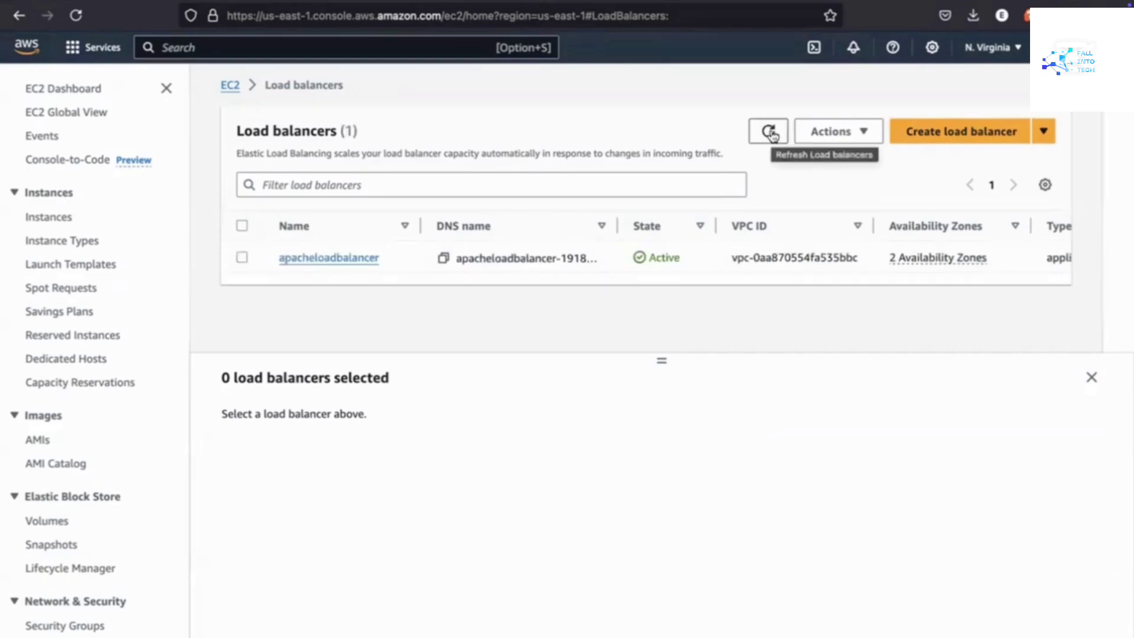
click(770, 136)
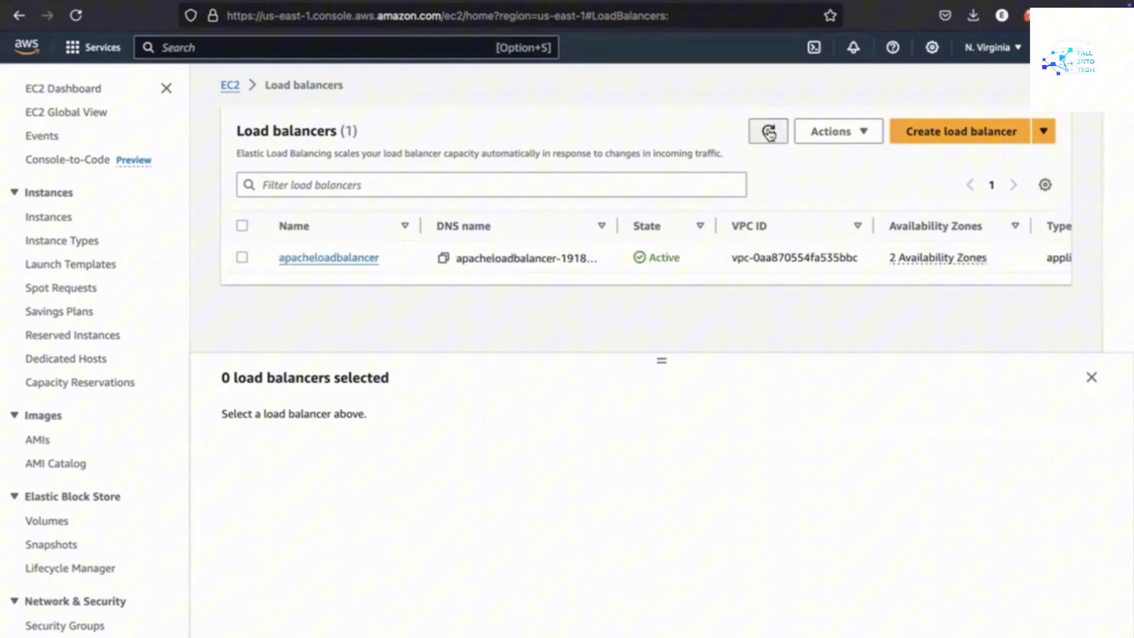
Copy the DNS name from apacheloadbalancer's details and open it in a new browser tab
click(354, 262)
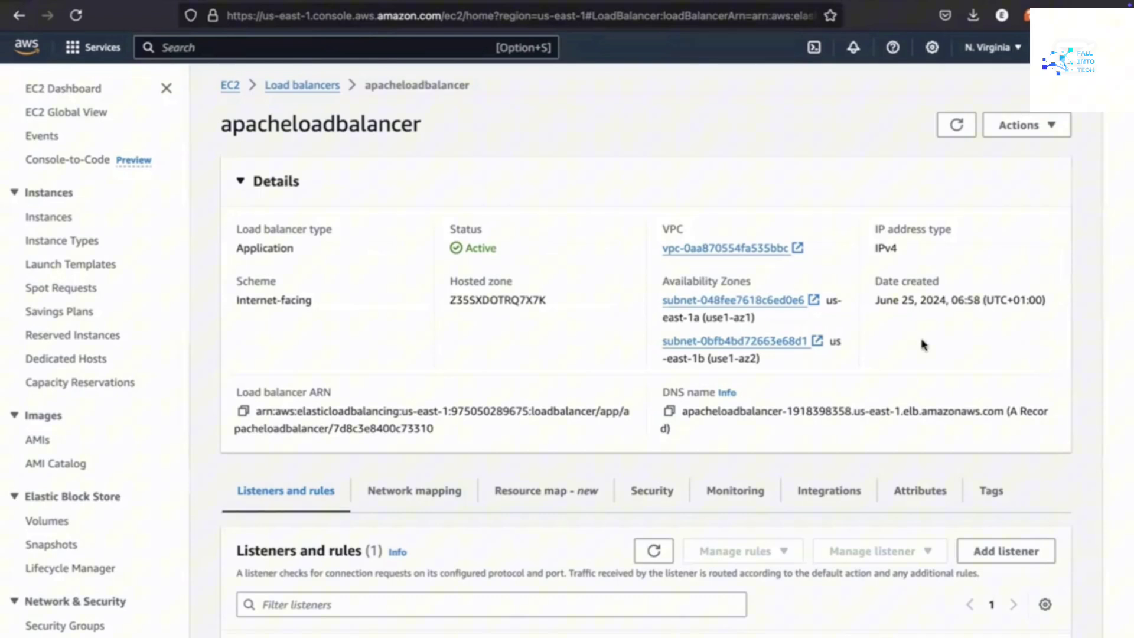
click(669, 412)
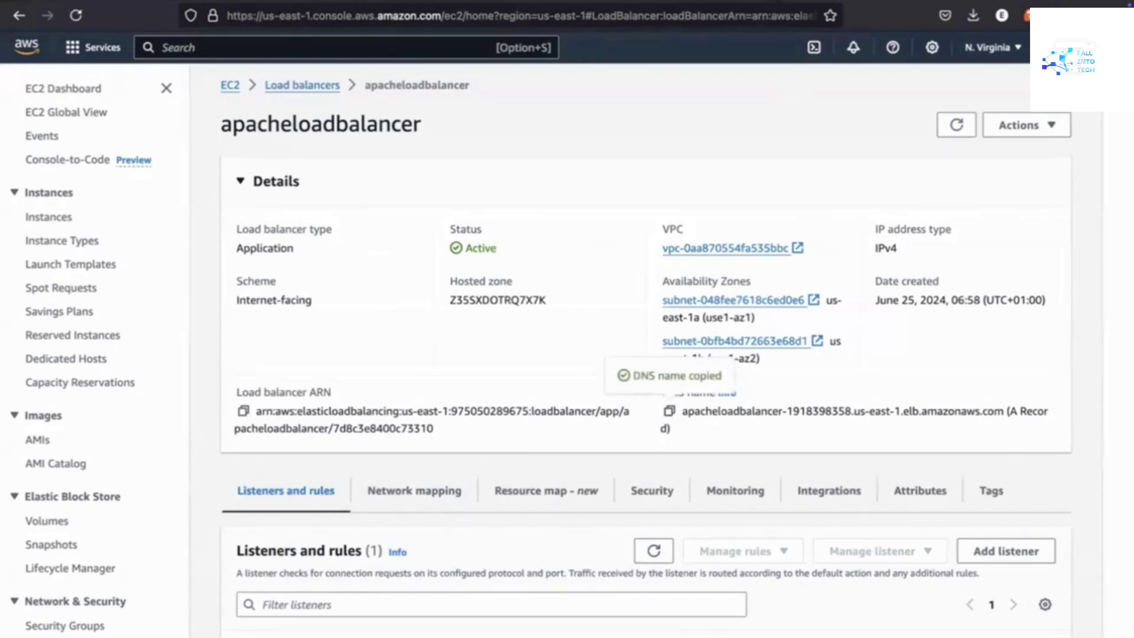
key(super+t)
key(super+v)
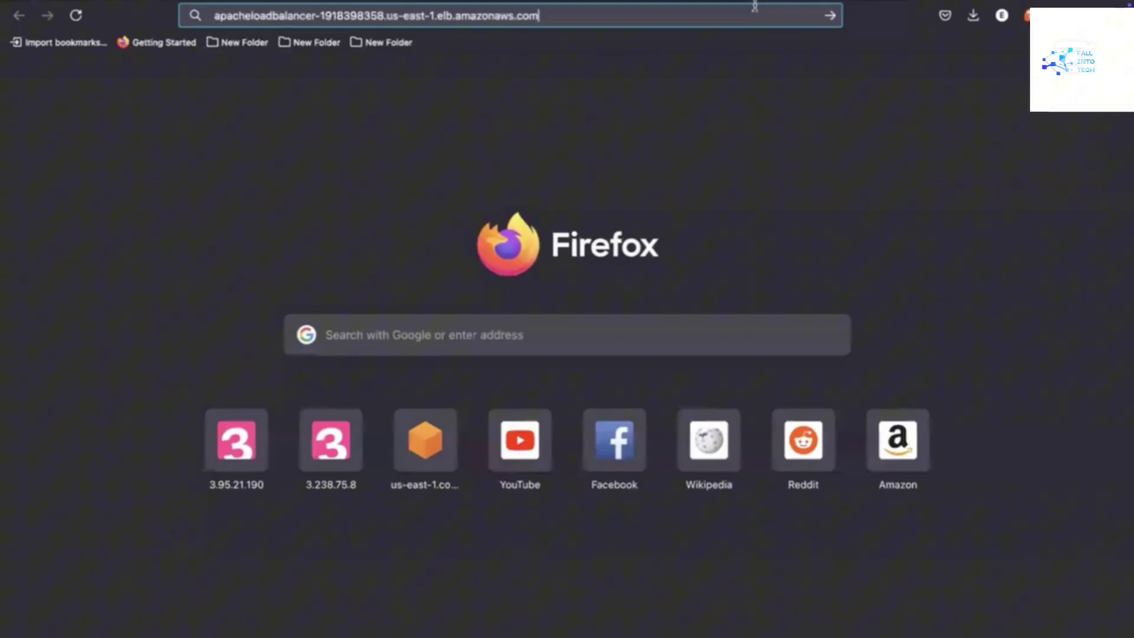
key(Return)
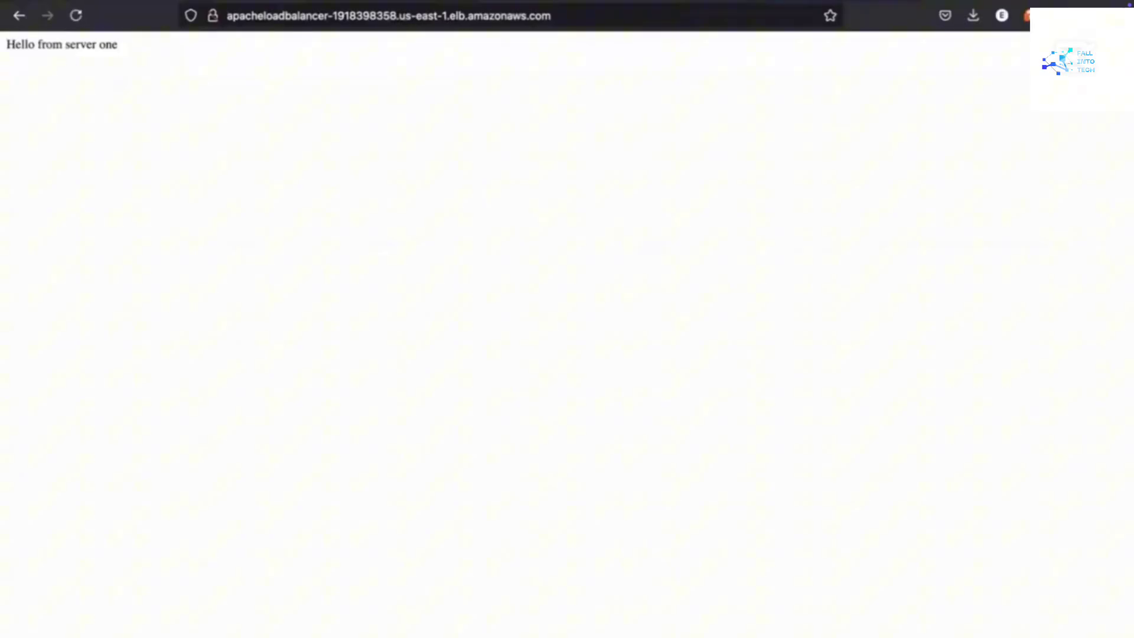
Reload the load balancer's page several times to check that requests are distributed between the two servers
click(76, 12)
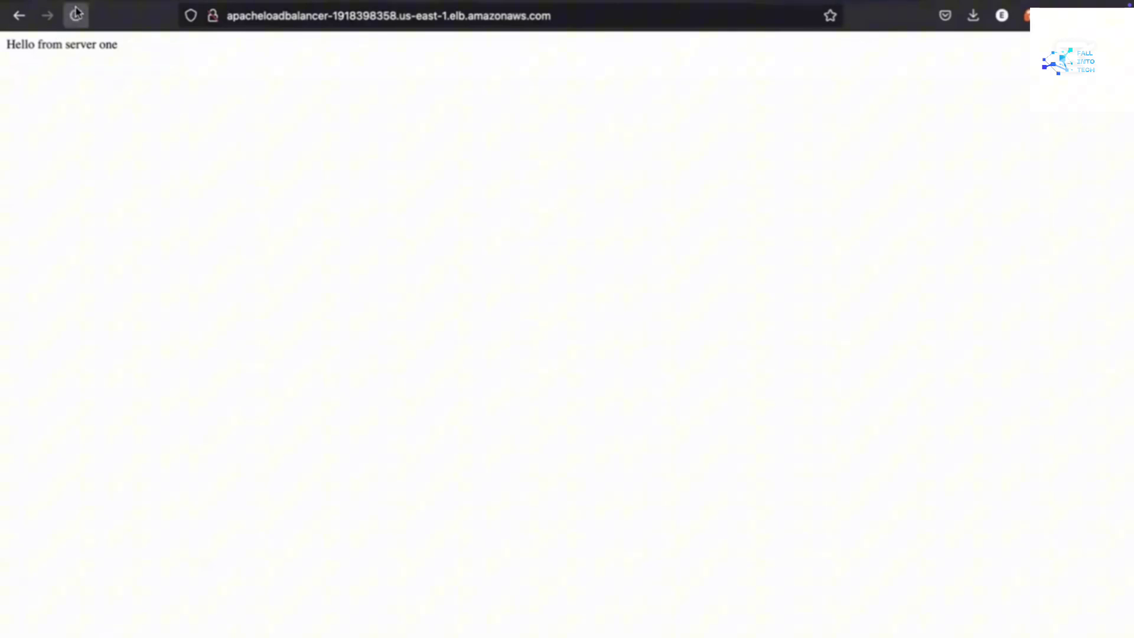
click(77, 13)
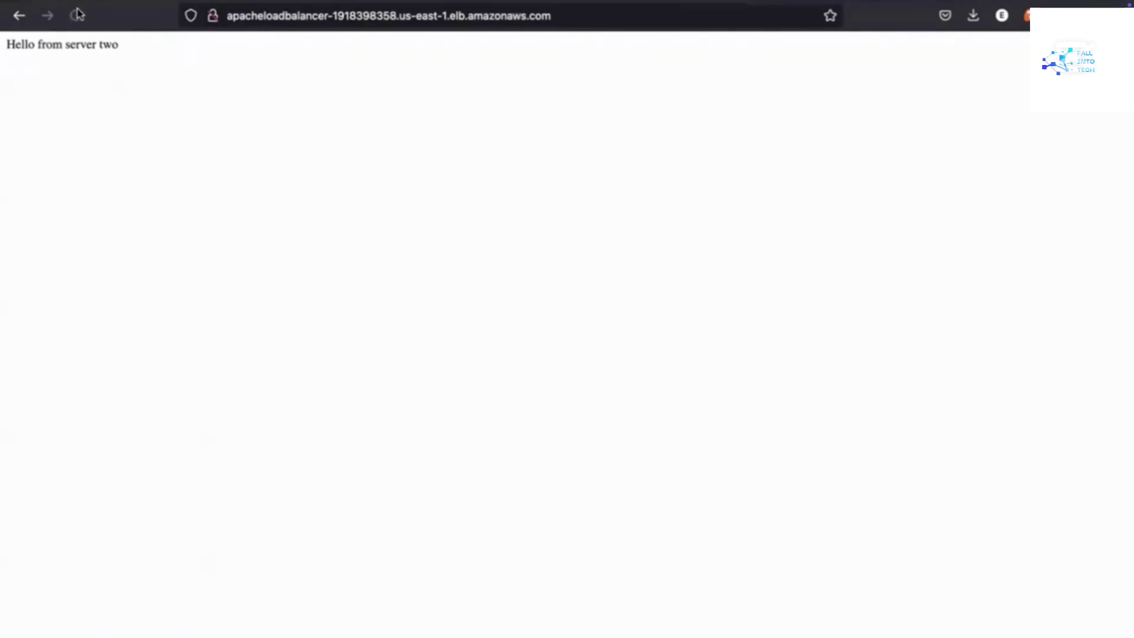
click(82, 16)
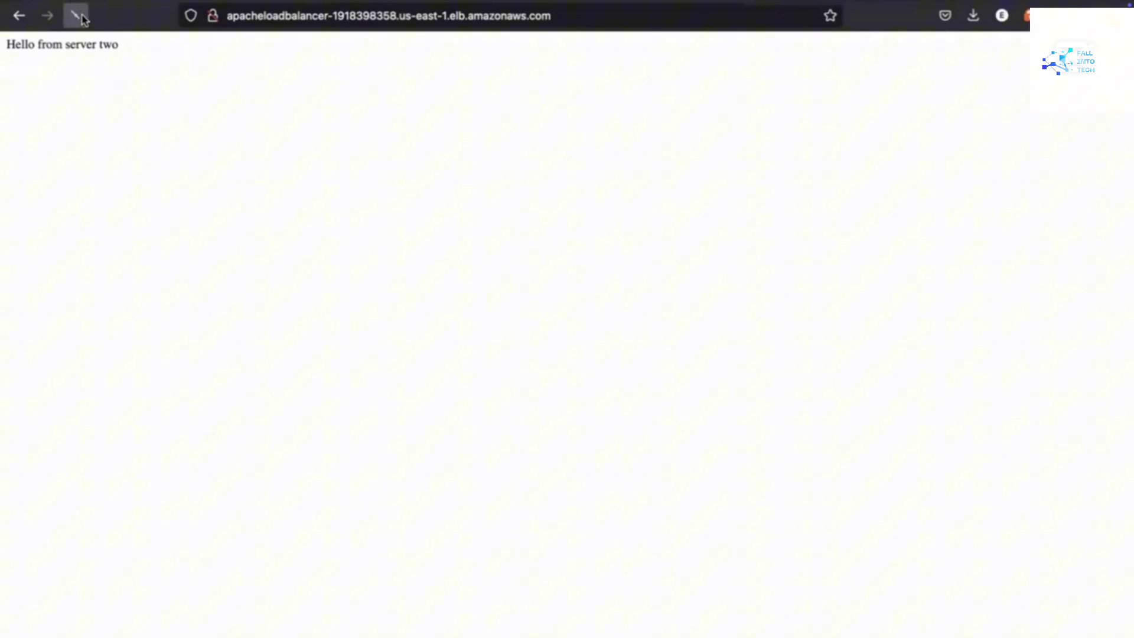
click(80, 17)
click(80, 17)
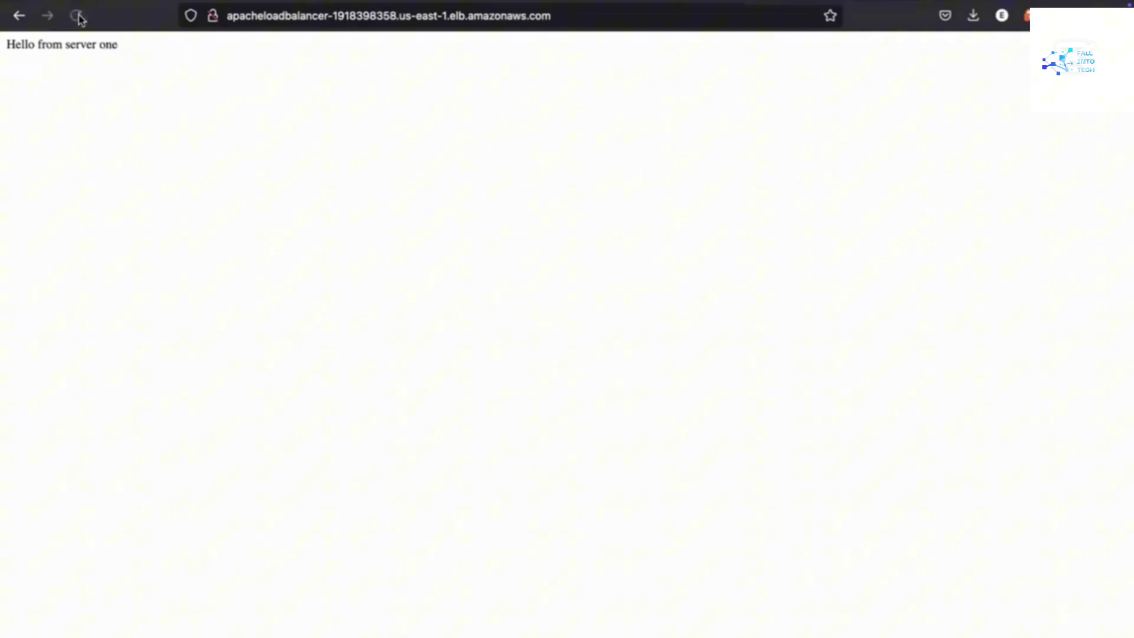
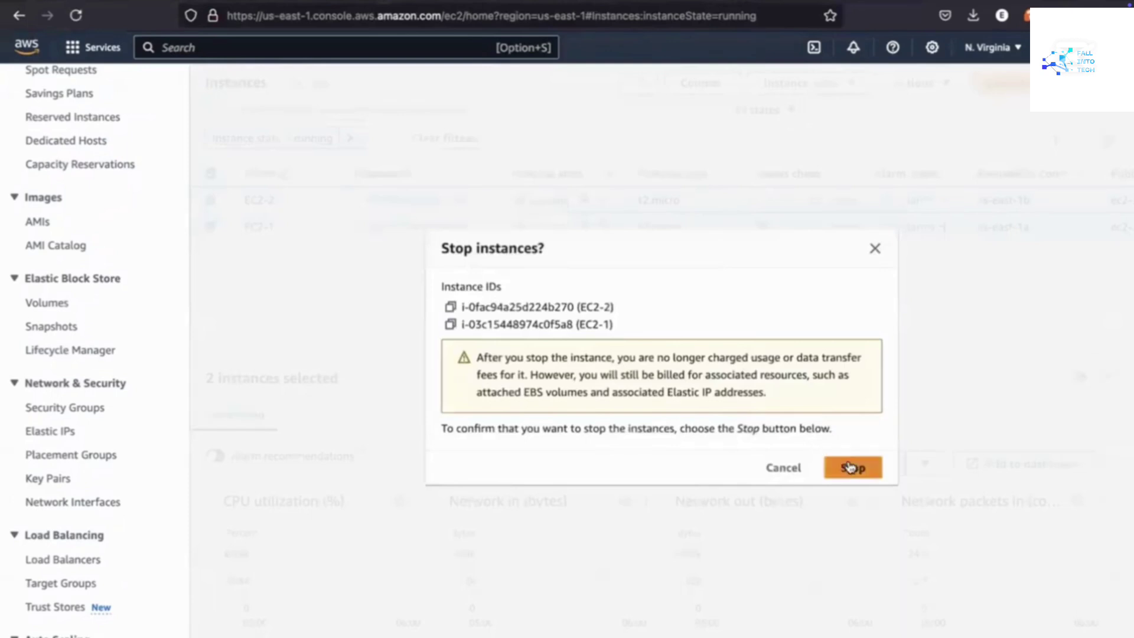
Confirm stopping instances EC2-1 and EC2-2, and check the public IPv4 address in EC2-2's details
click(852, 468)
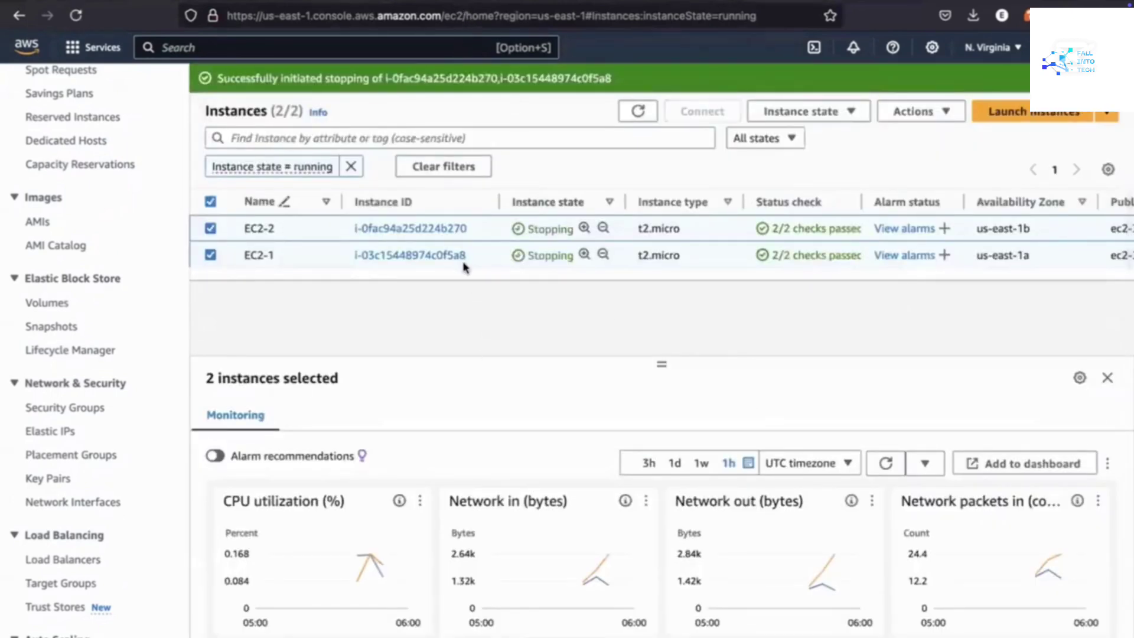
click(405, 229)
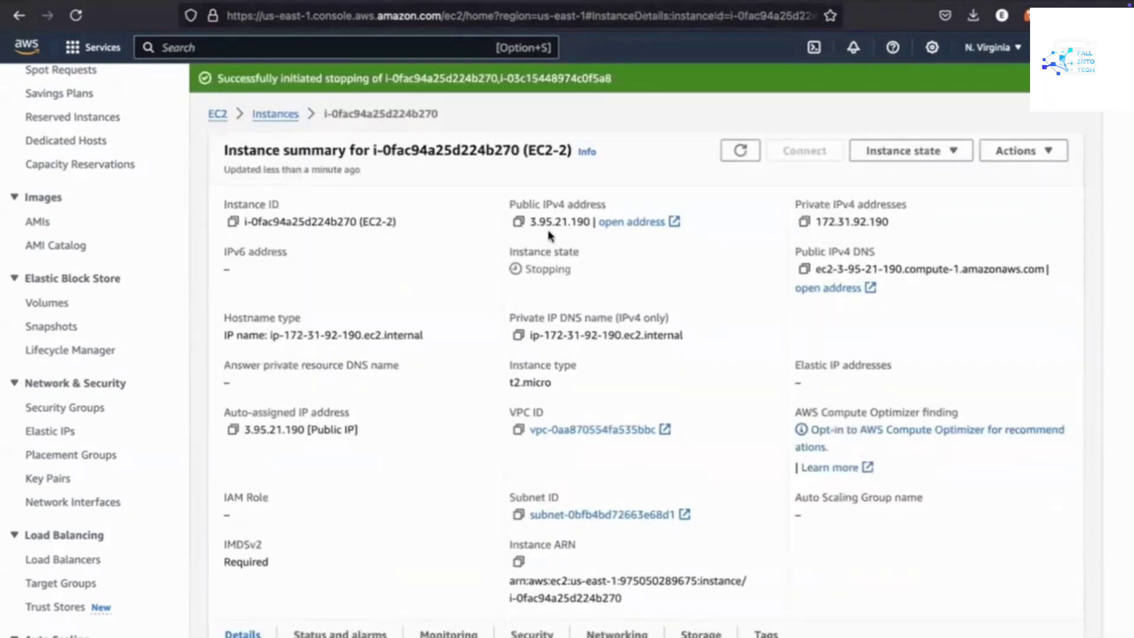
click(282, 114)
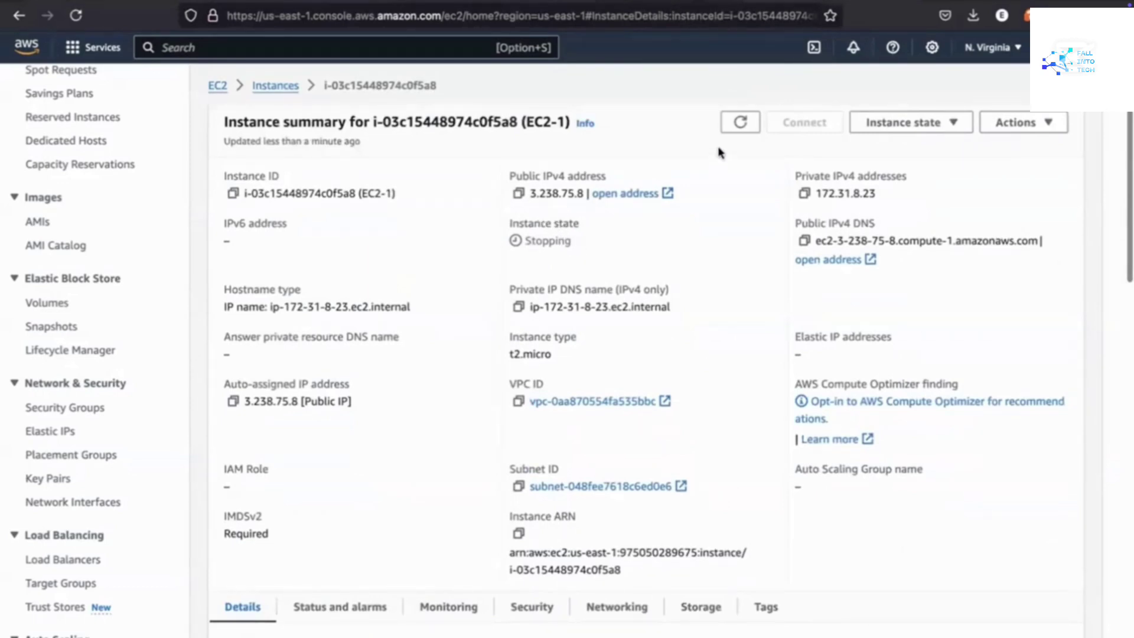
Refresh EC2-1's summary to check its state and public IPv4 address, and open EC2-2's details from the instances list
click(738, 126)
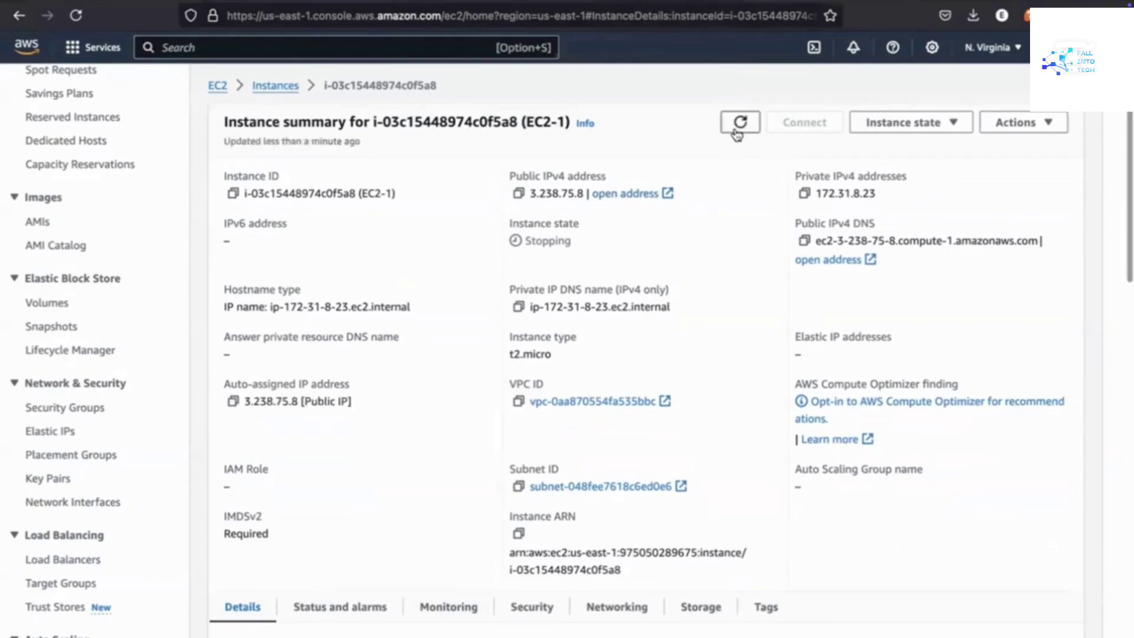
click(738, 124)
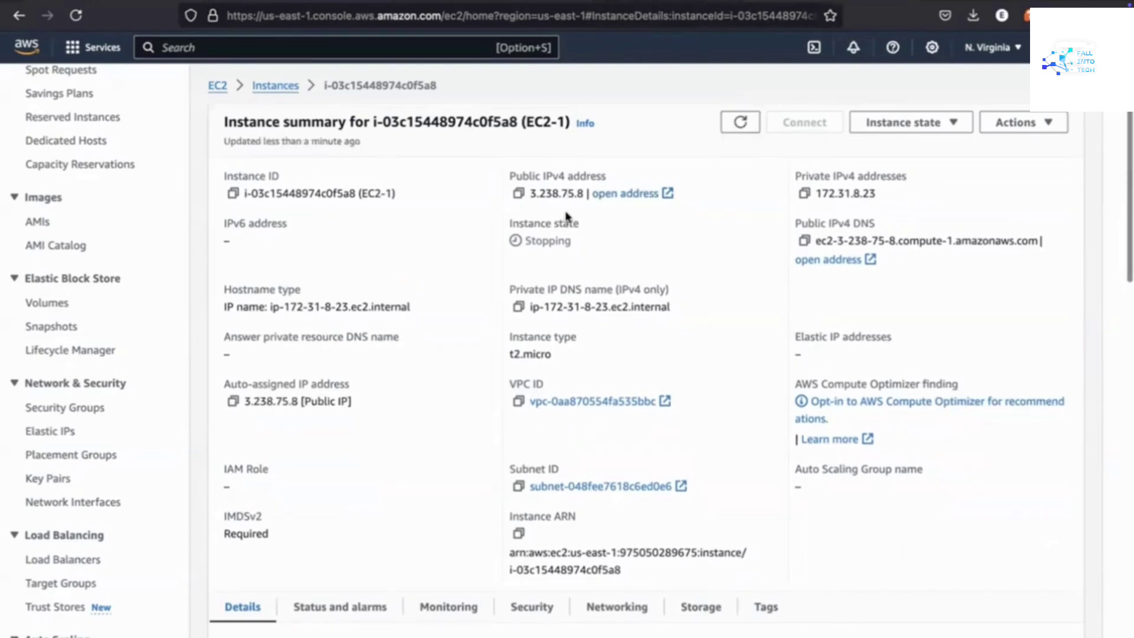
click(742, 118)
click(283, 96)
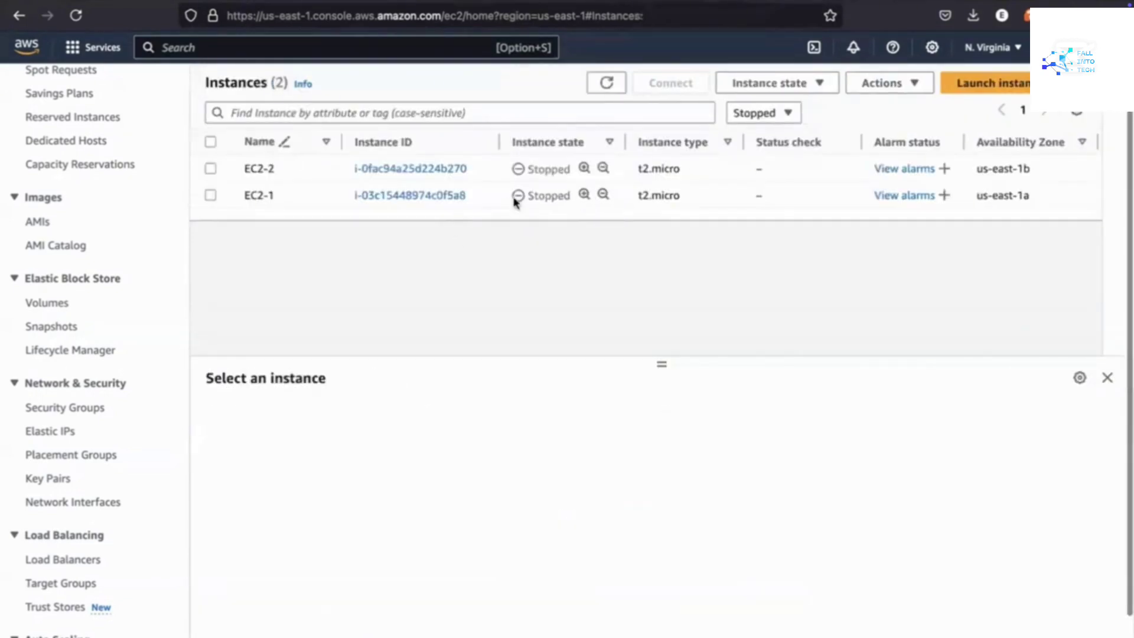
click(412, 170)
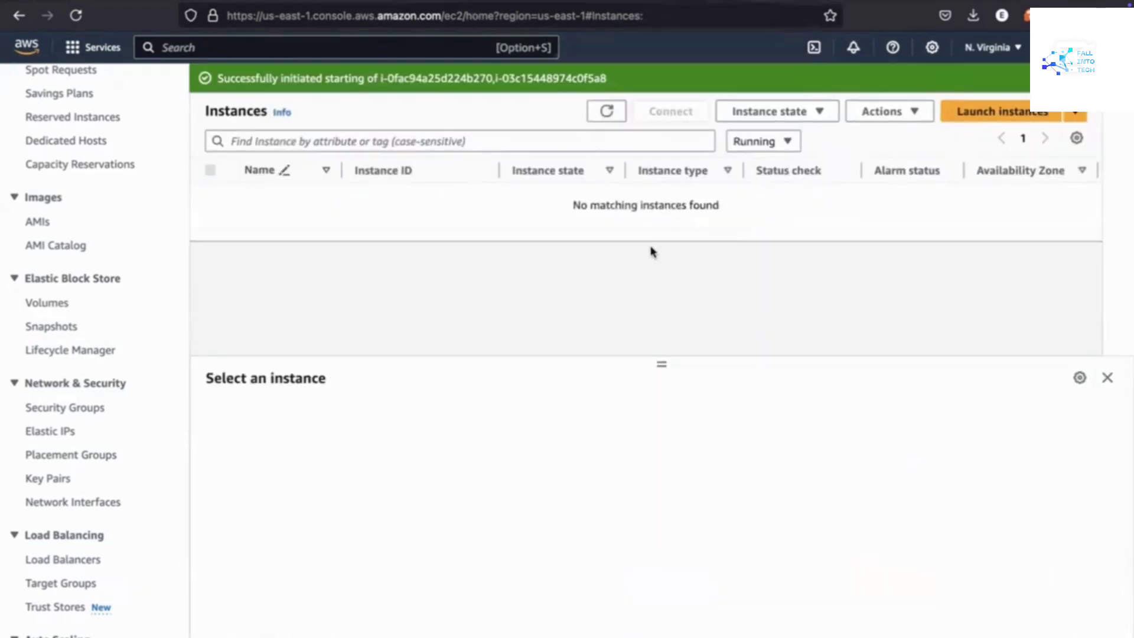
Refresh the instances list with the Running filter kept to check whether EC2-1 and EC2-2 have started
click(602, 112)
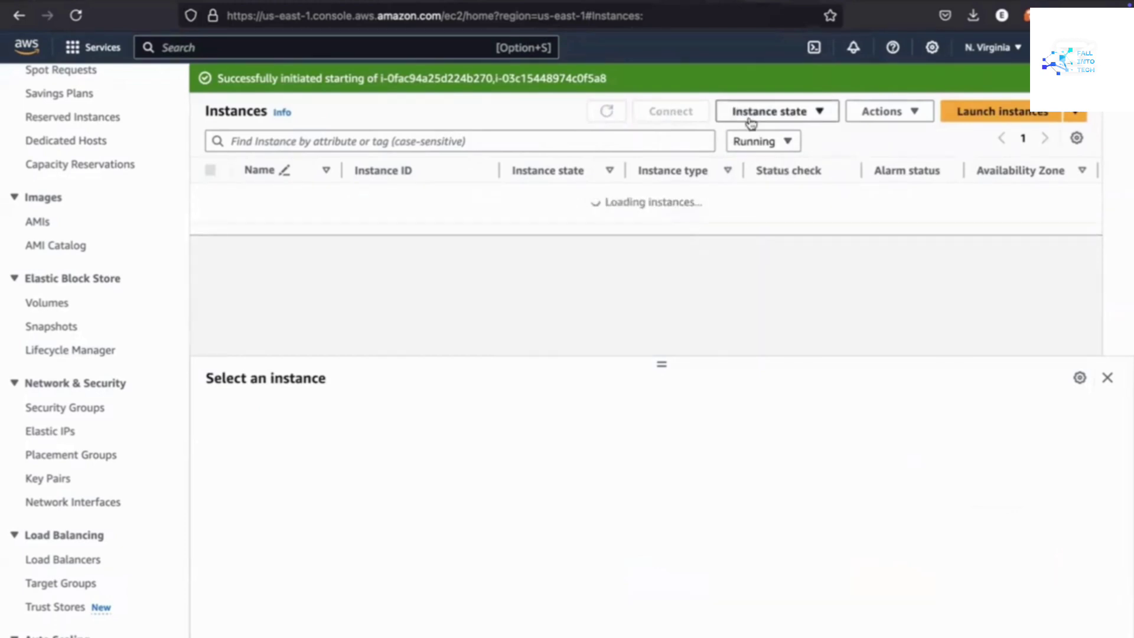
click(758, 142)
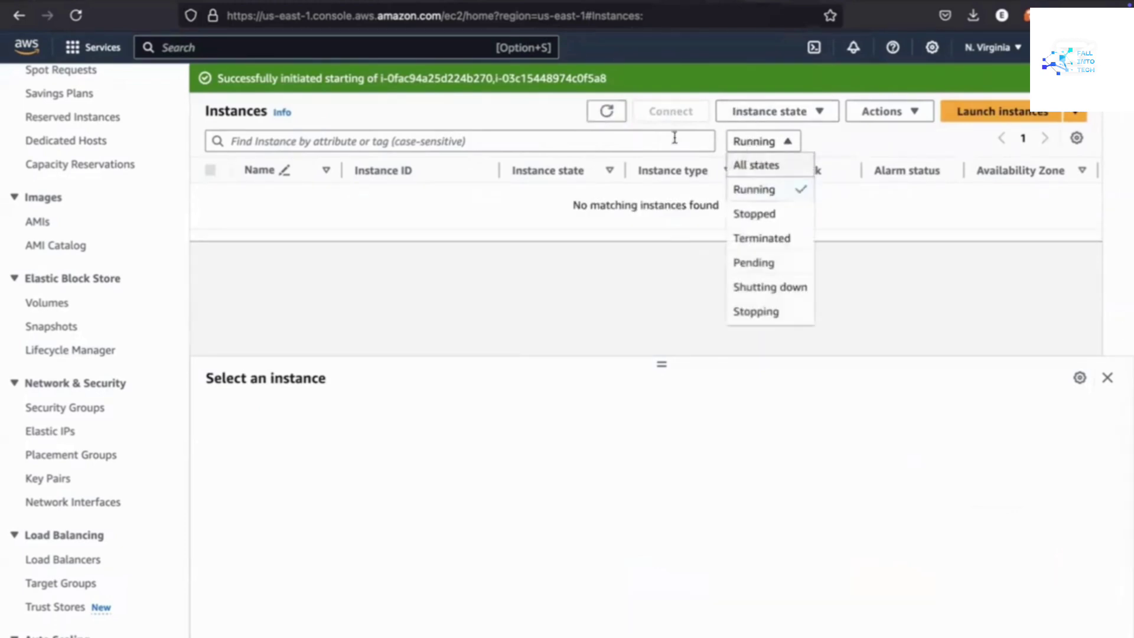
click(606, 114)
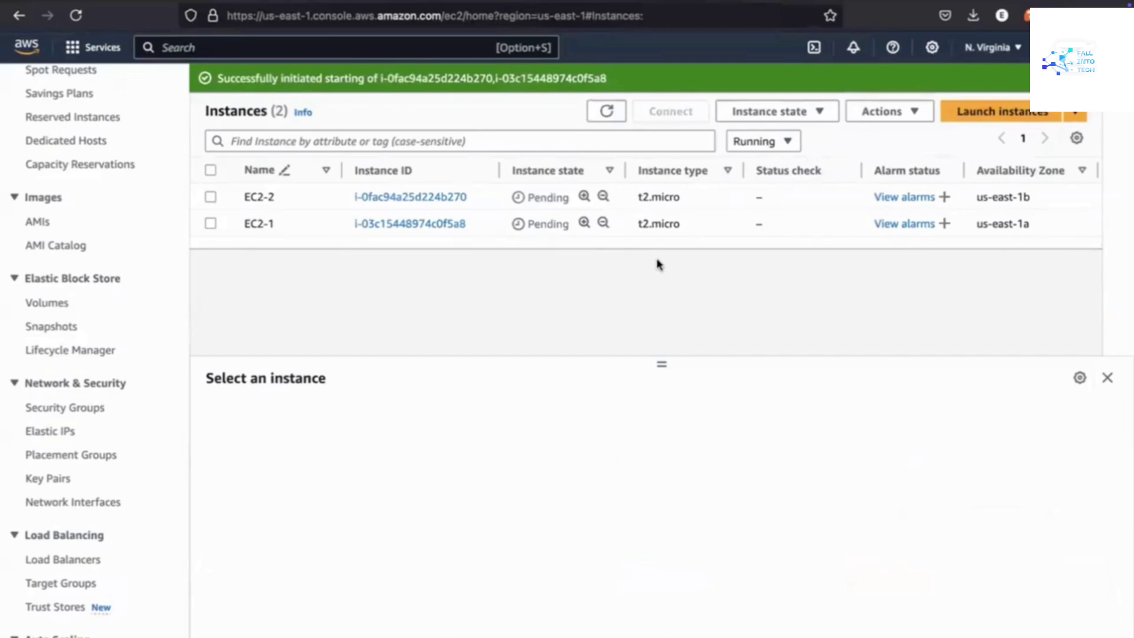
click(606, 113)
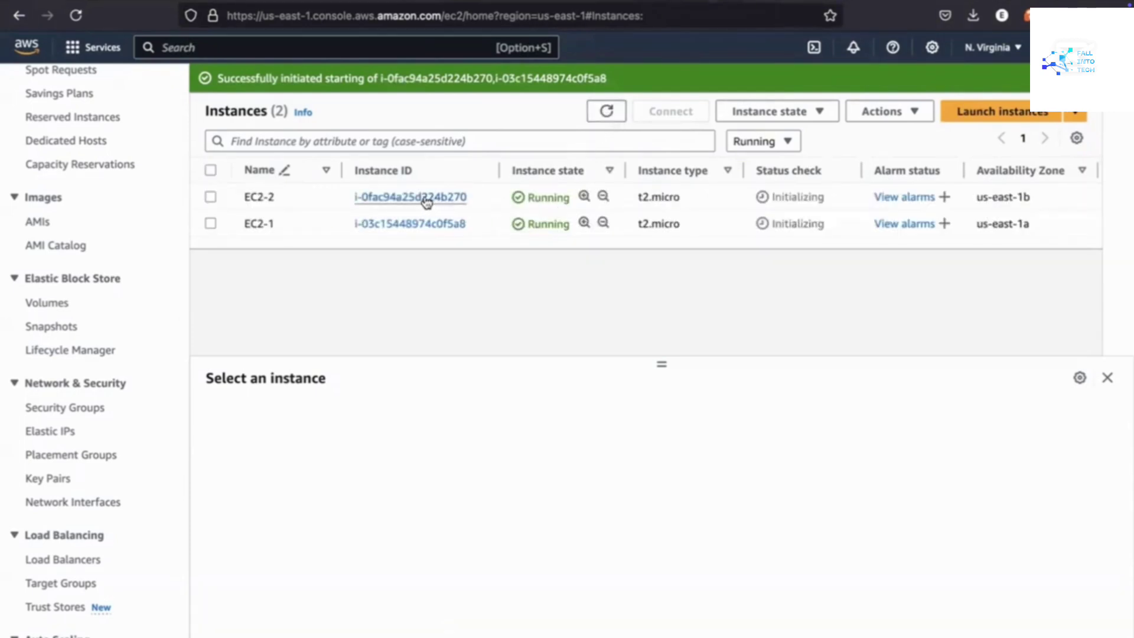
Copy EC2-2's public IPv4 address from its details and load 44.211.194.37 in the browser to check the server's response
click(210, 197)
click(210, 223)
click(431, 198)
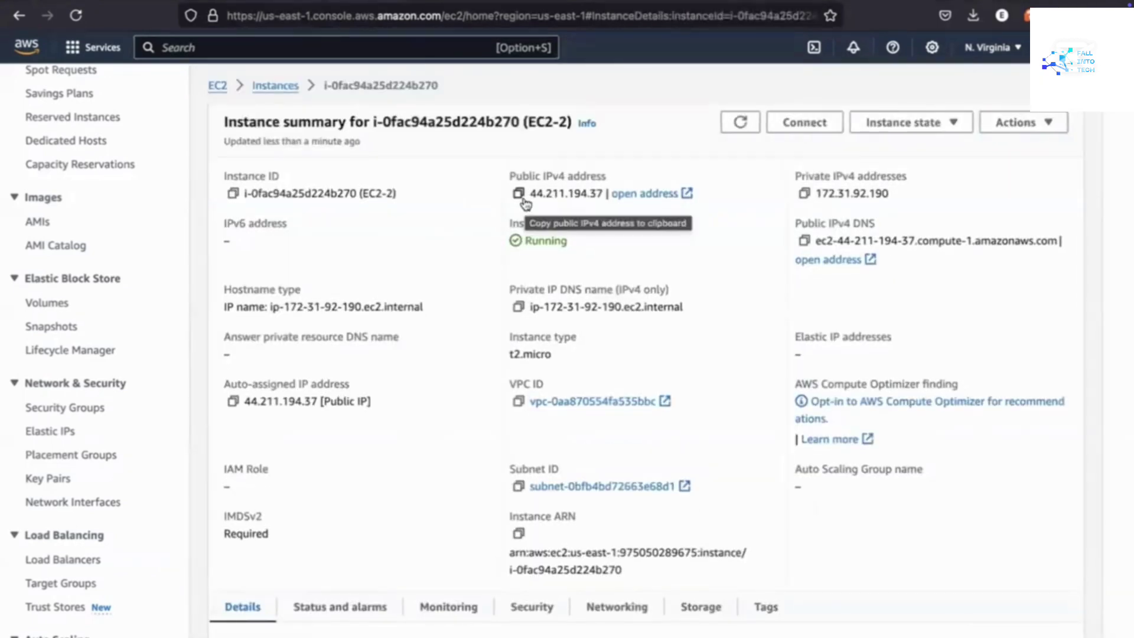
click(519, 197)
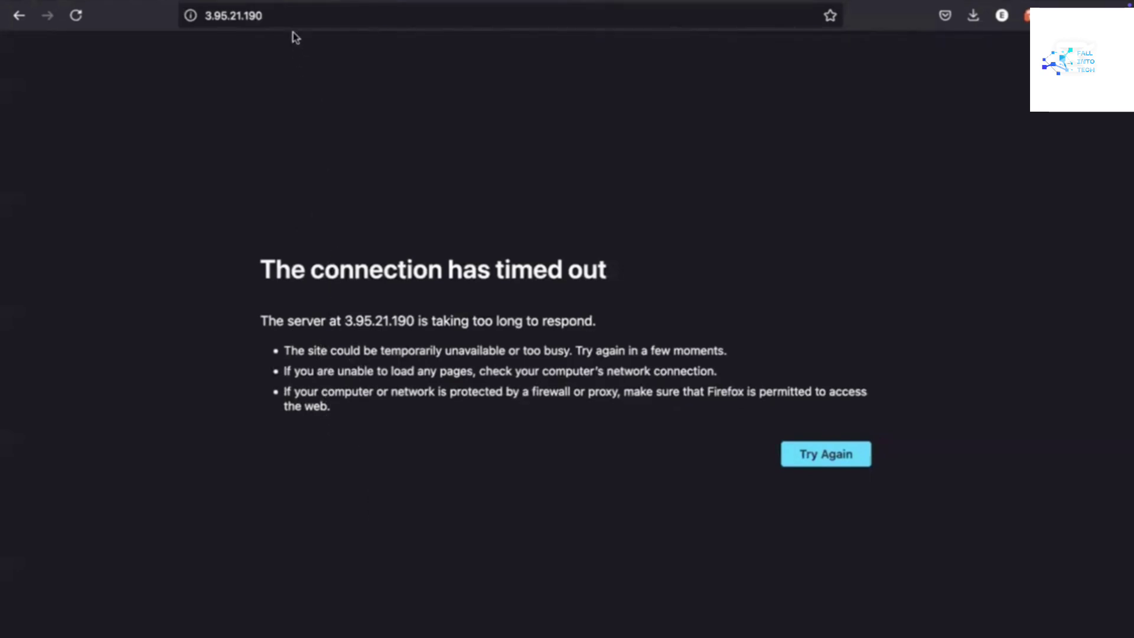
click(205, 8)
key(BackSpace)
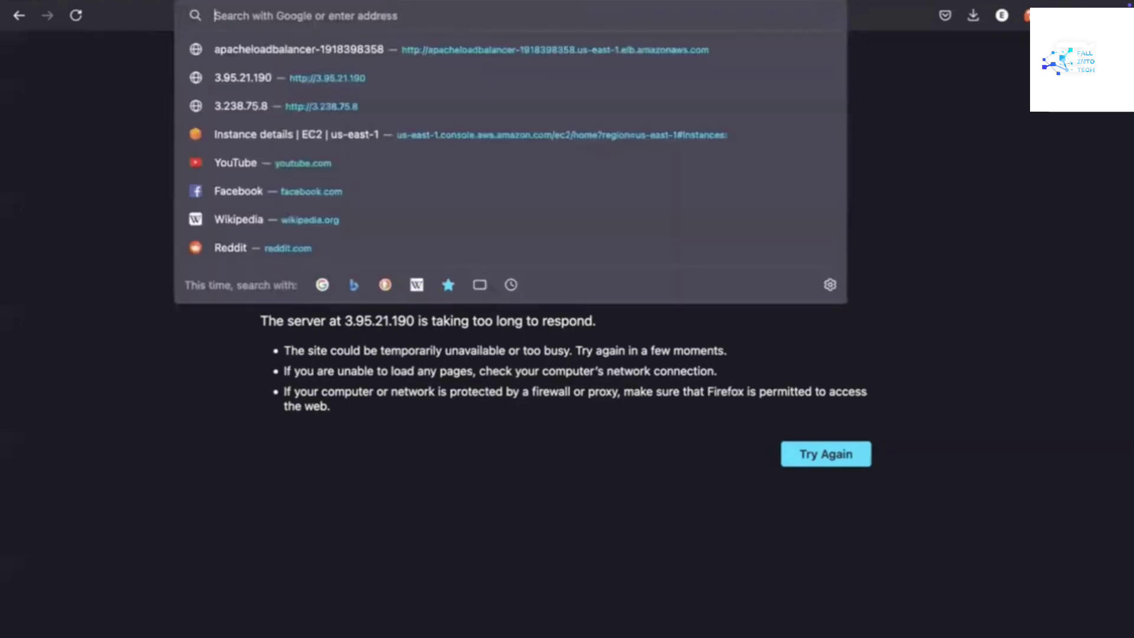
key(super+v)
key(Return)
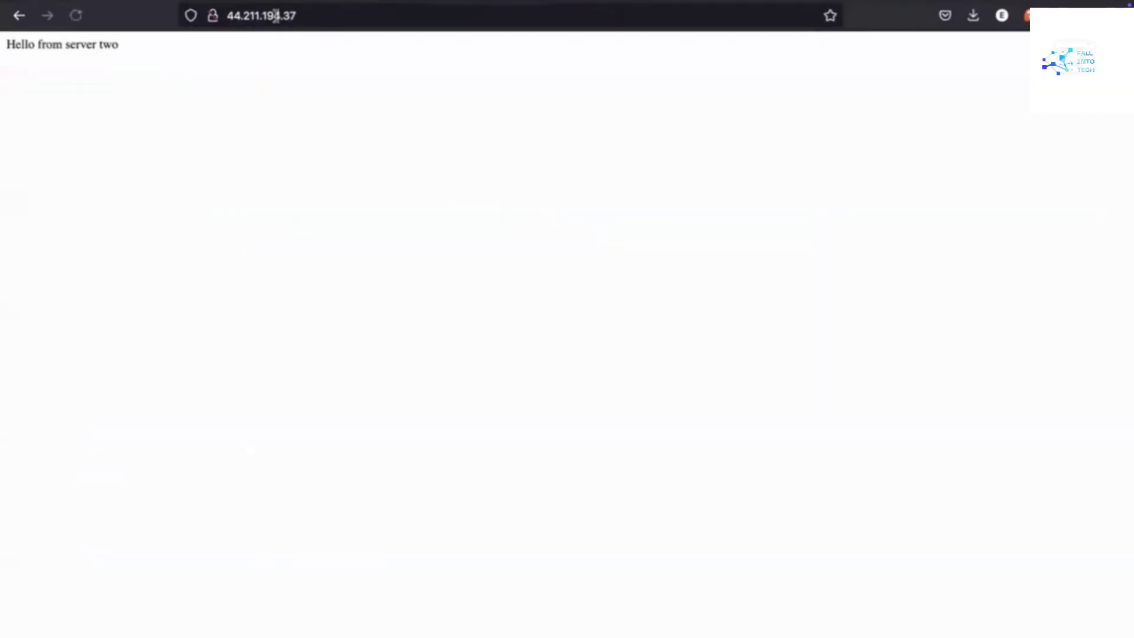
Copy EC2-1's public IPv4 address, 44.197.171.230, from its details and load it in place of 3.238.75.8 to test the server
click(302, 2)
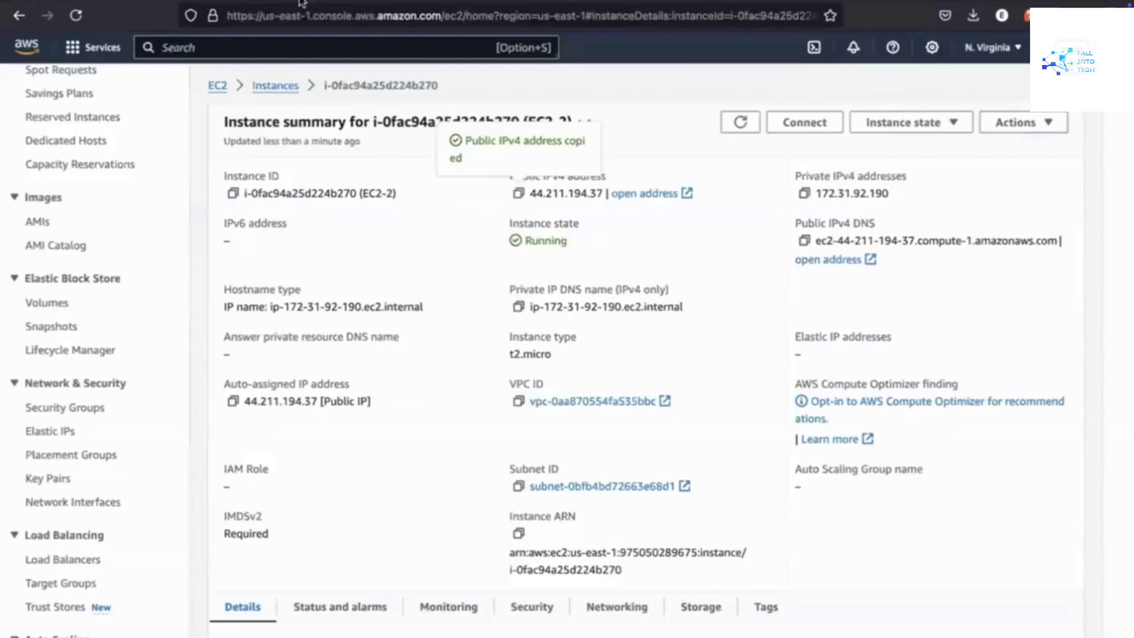
click(274, 88)
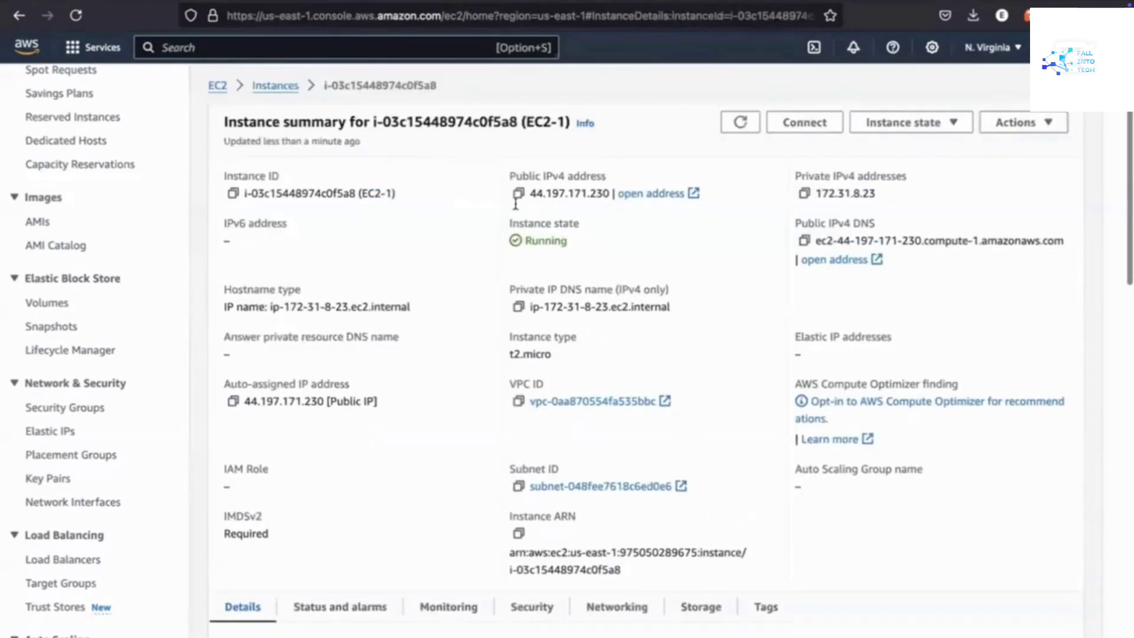
click(518, 193)
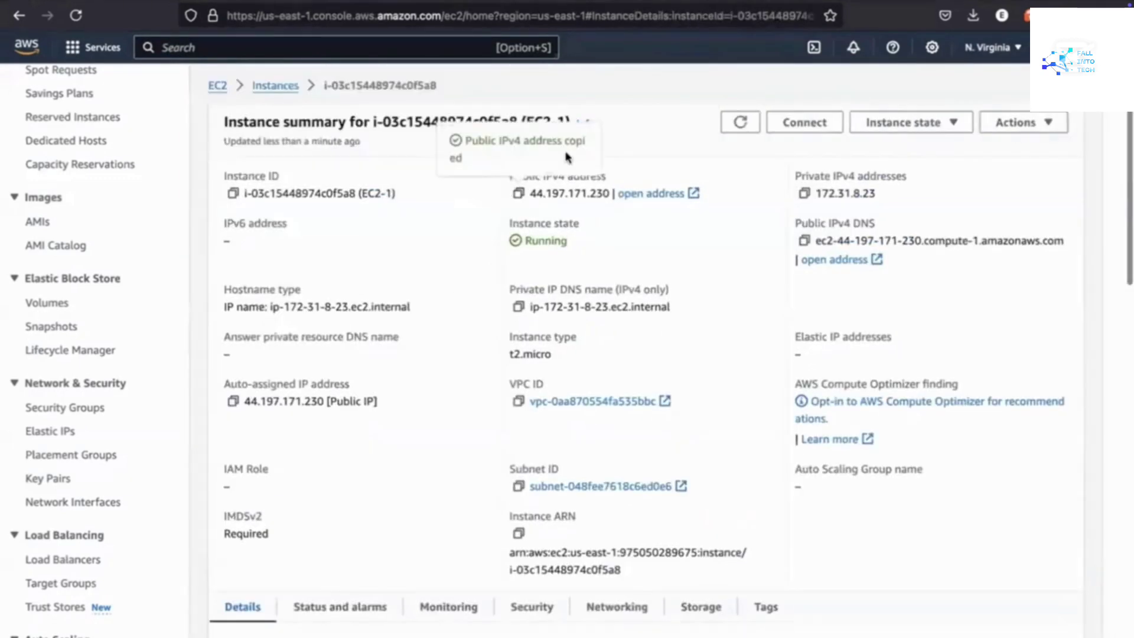
click(608, 2)
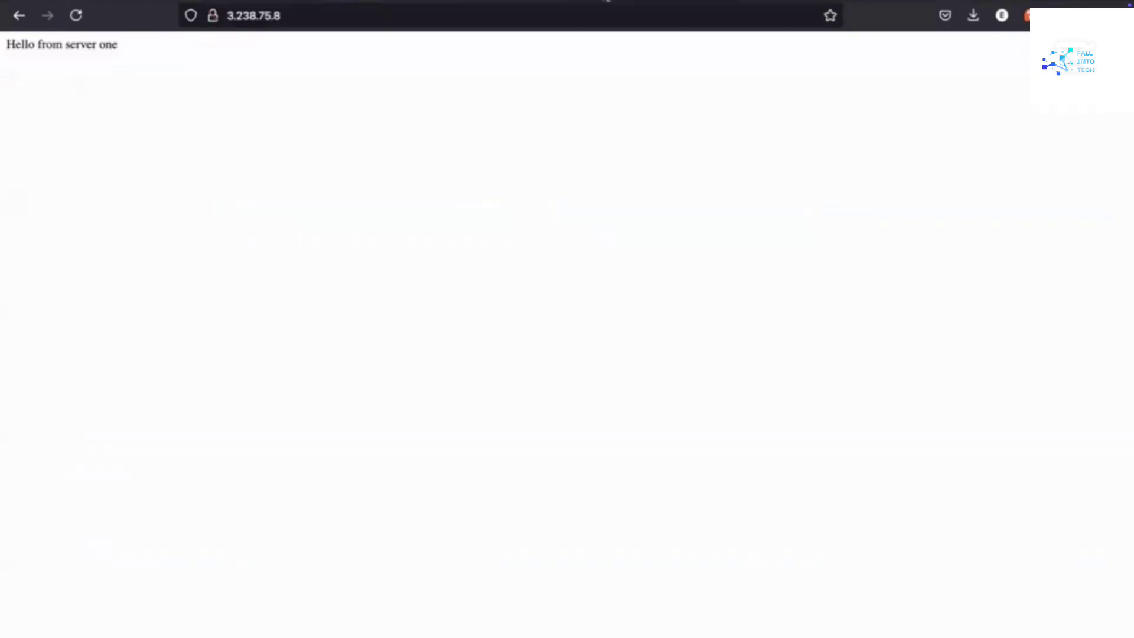
click(311, 16)
key(BackSpace)
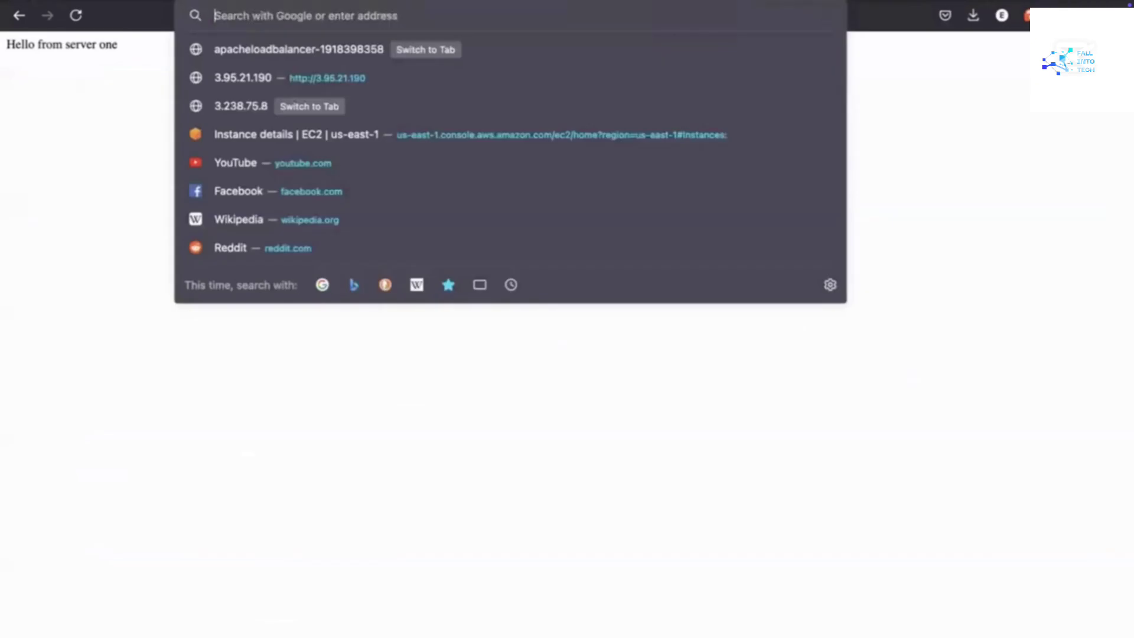
key(super+v)
key(Return)
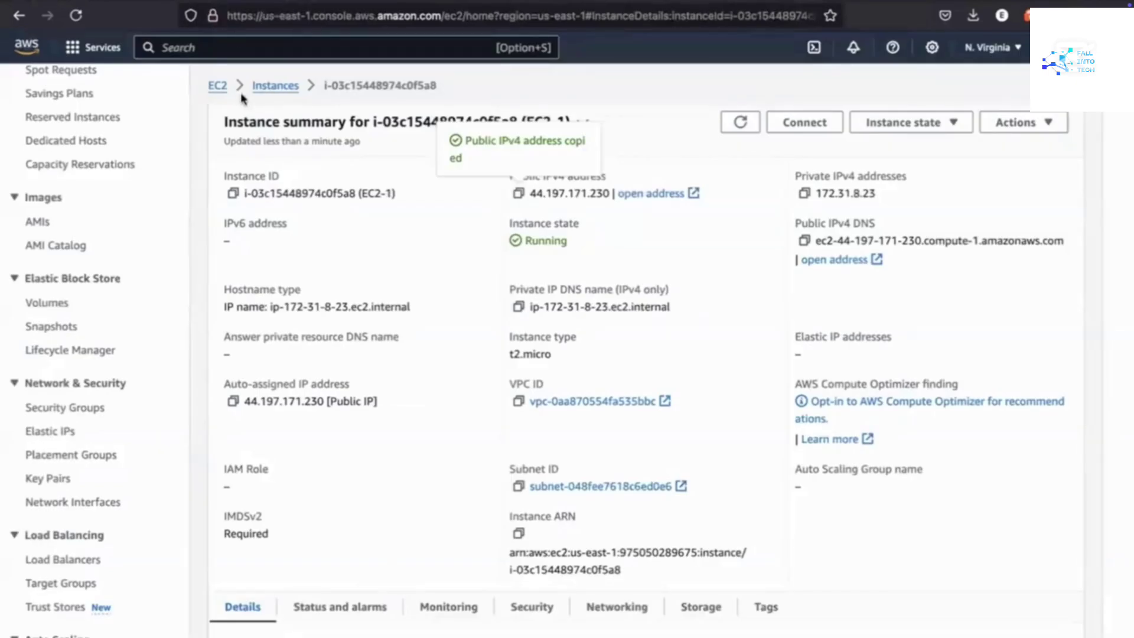
Terminate instances EC2-1 and EC2-2 together from the instances list and confirm the termination
click(218, 90)
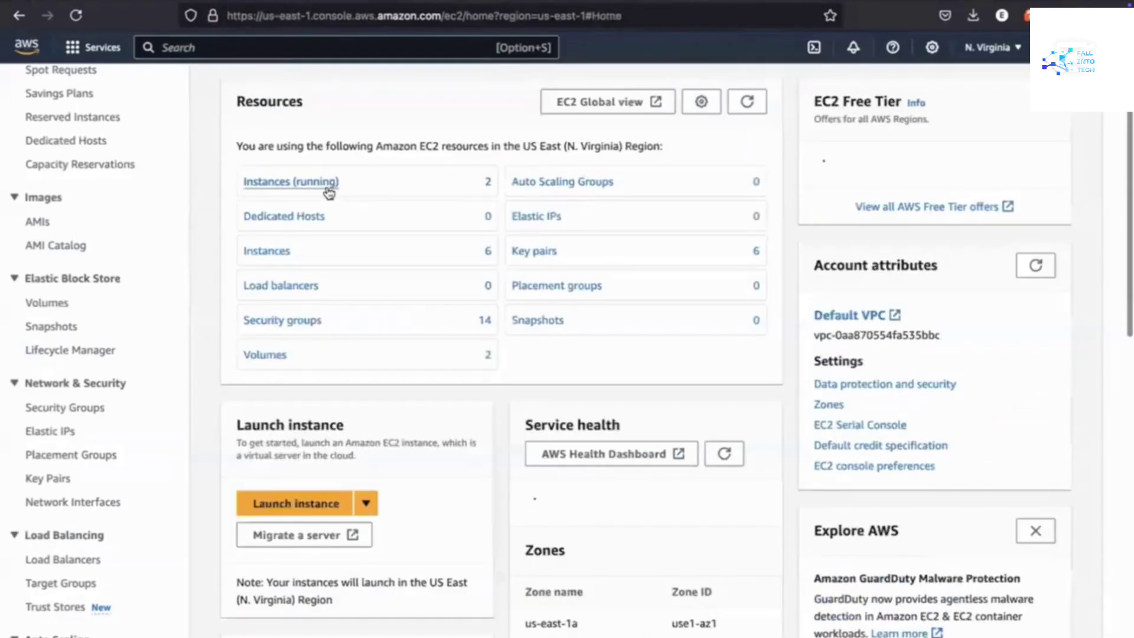
click(300, 181)
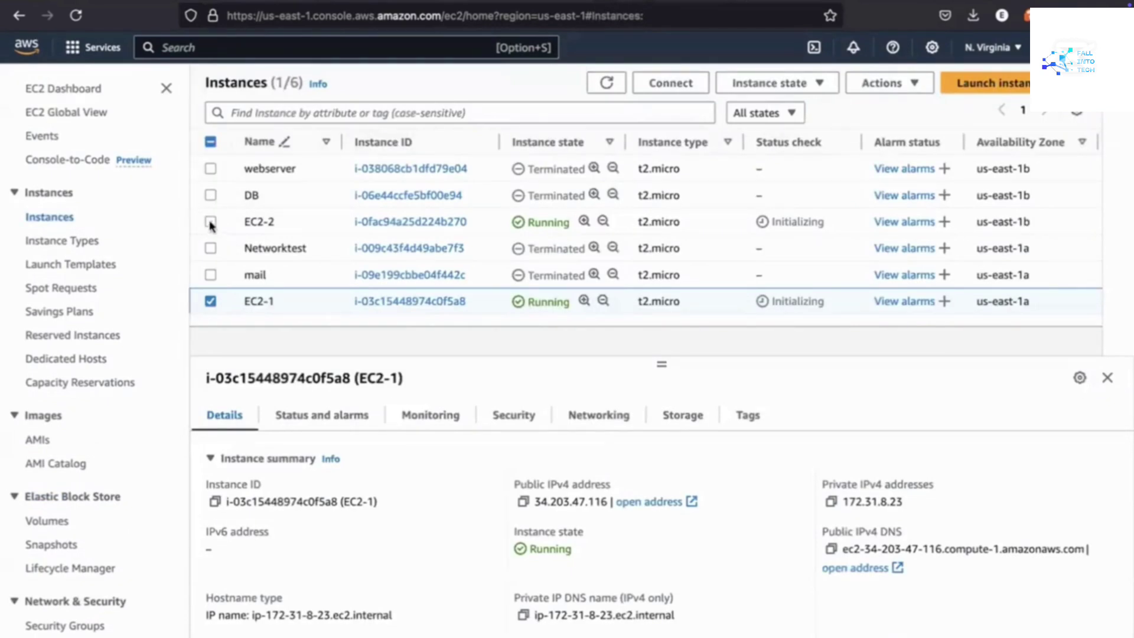
click(210, 222)
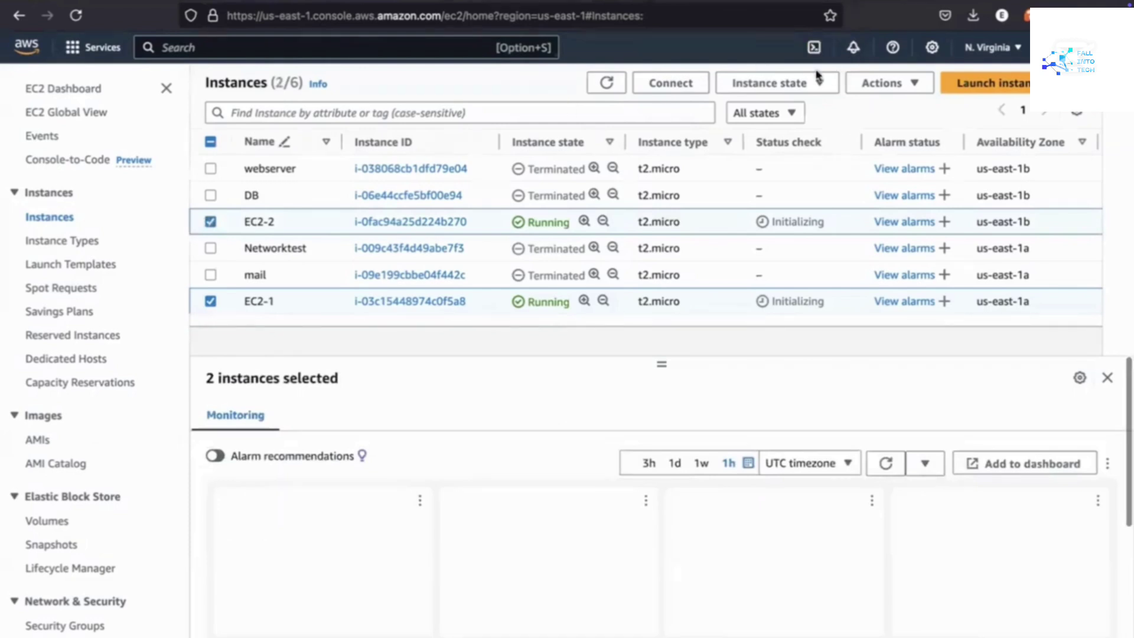
click(805, 84)
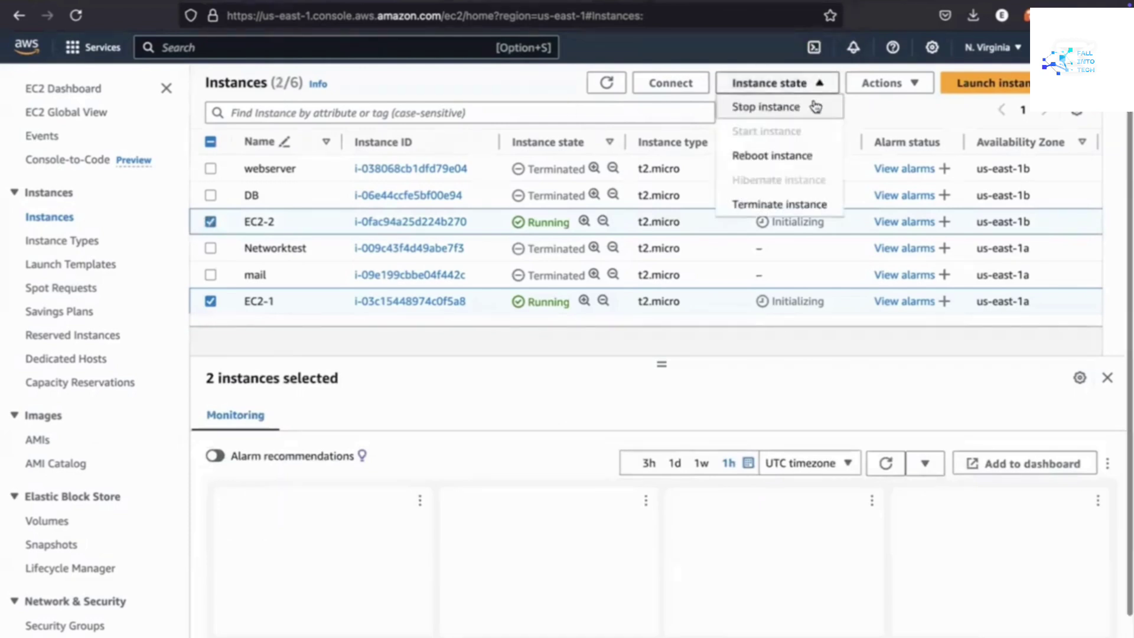
click(770, 205)
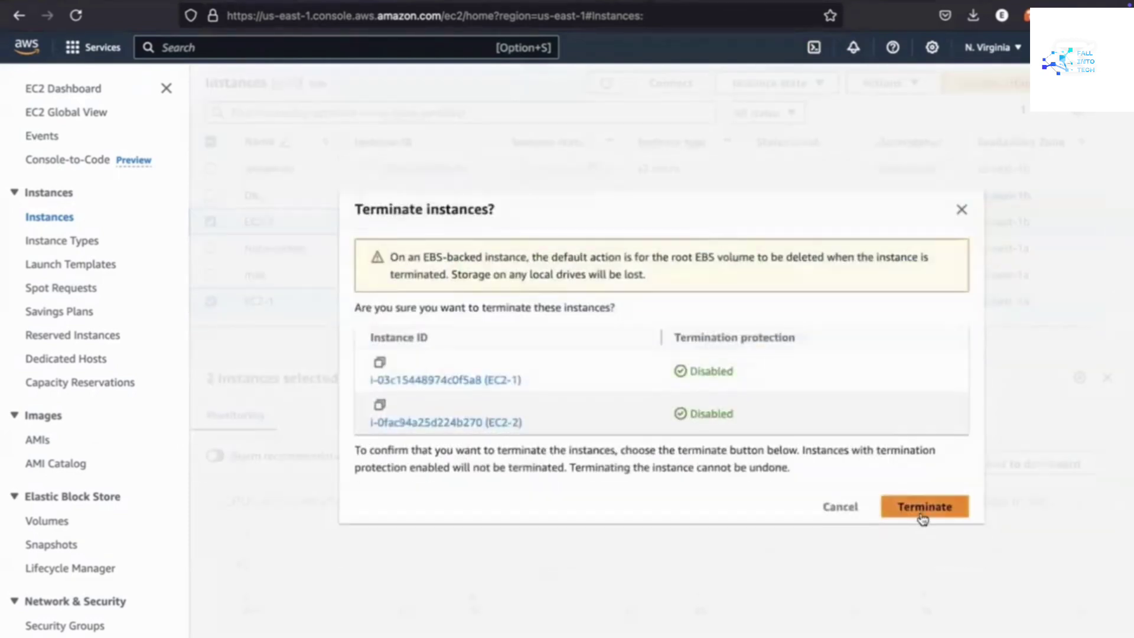
click(920, 512)
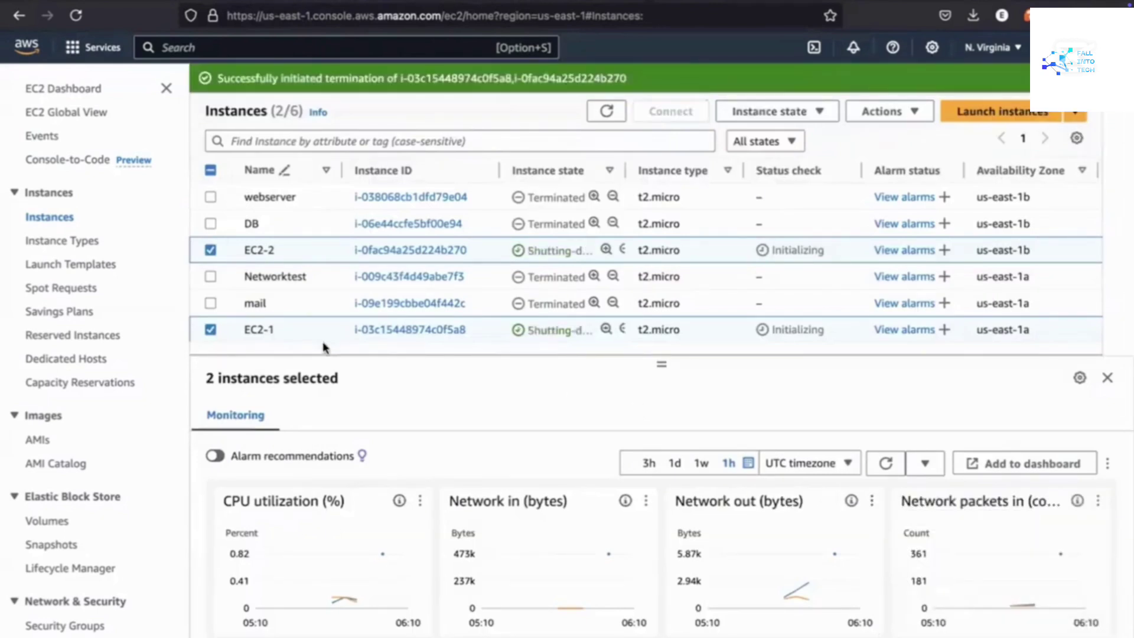
Try to delete the target group lbtargetgroup while it is associated with apacheloadbalancer
scroll(85, 476, down, 4)
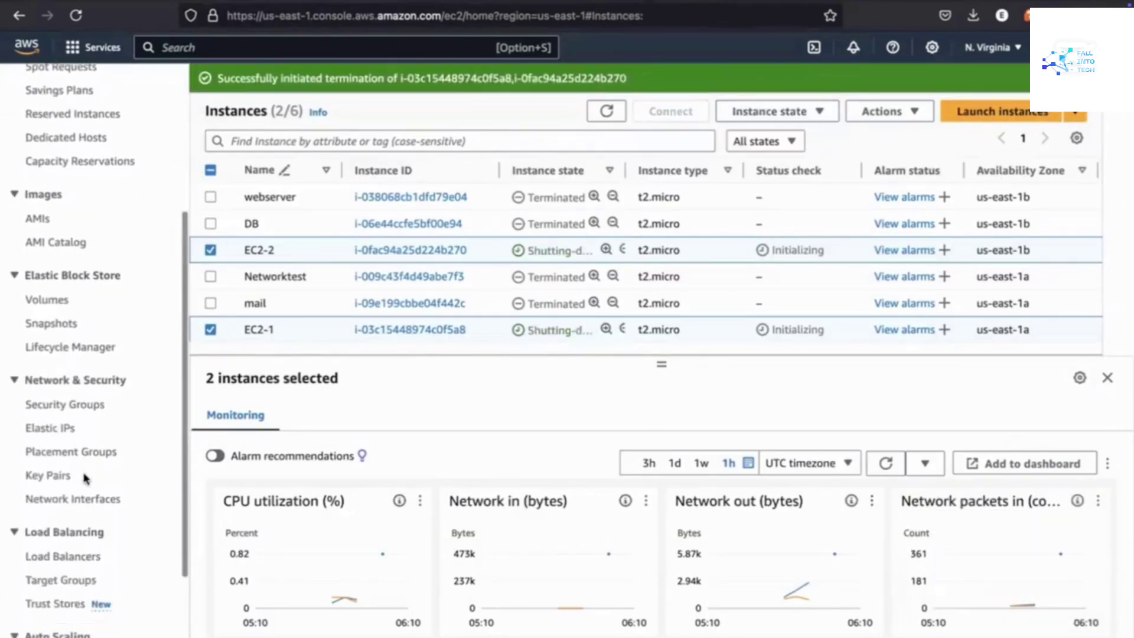
scroll(84, 475, down, 2)
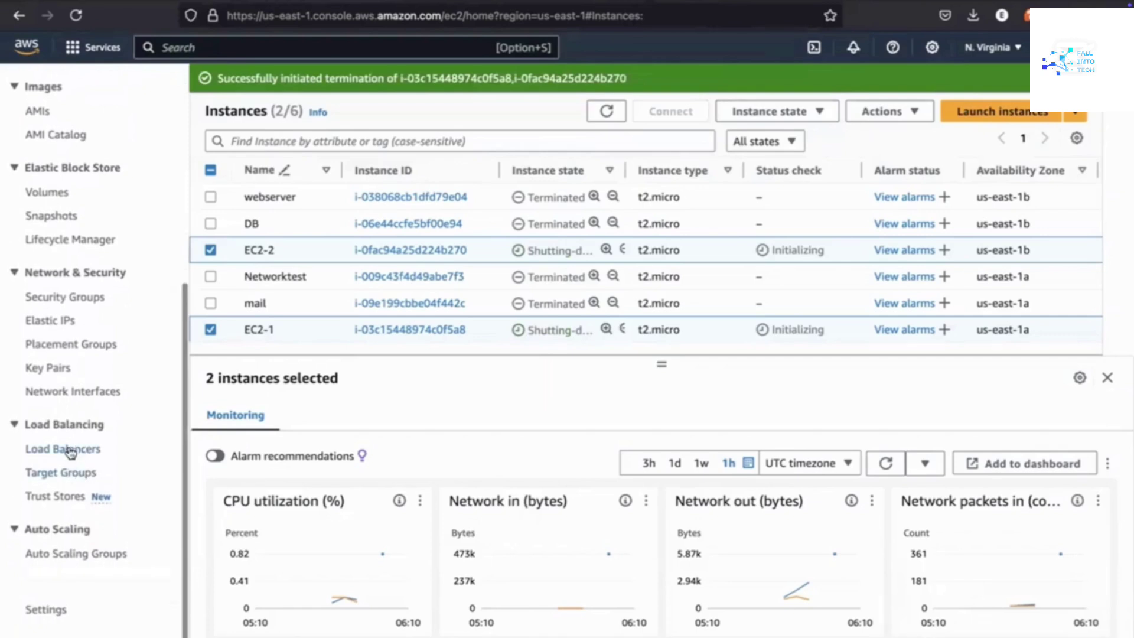
click(71, 449)
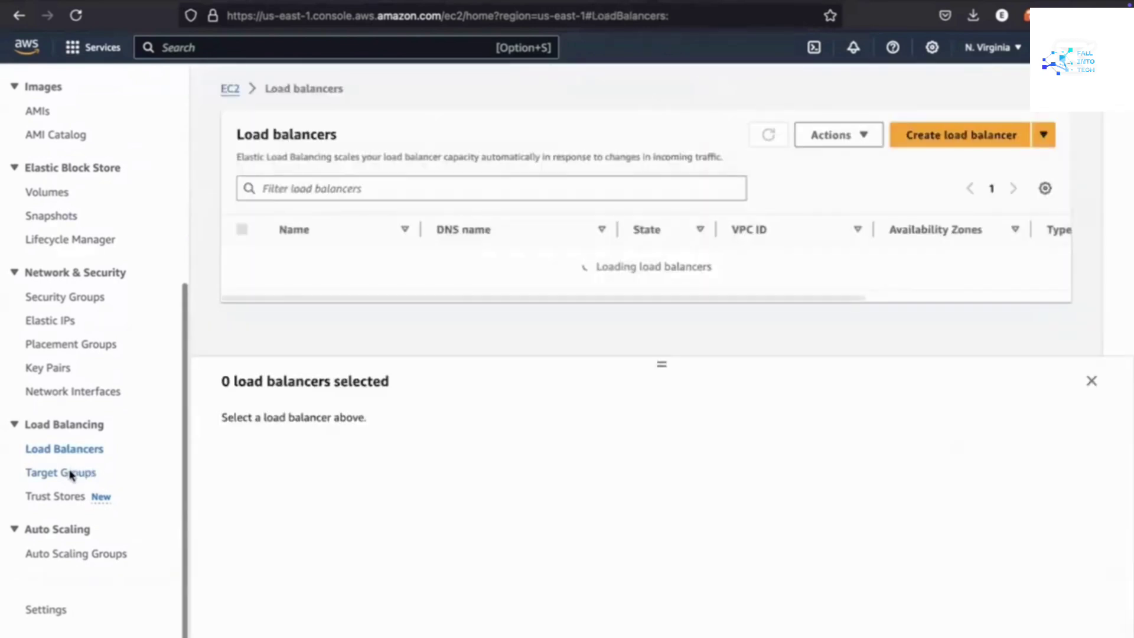
click(72, 472)
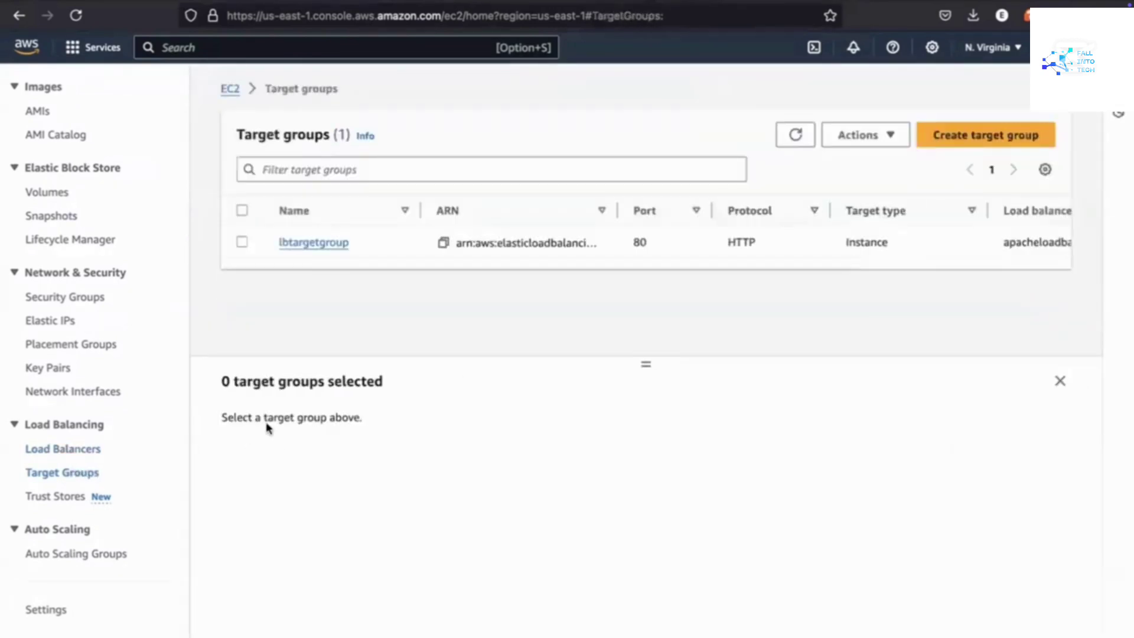
click(242, 244)
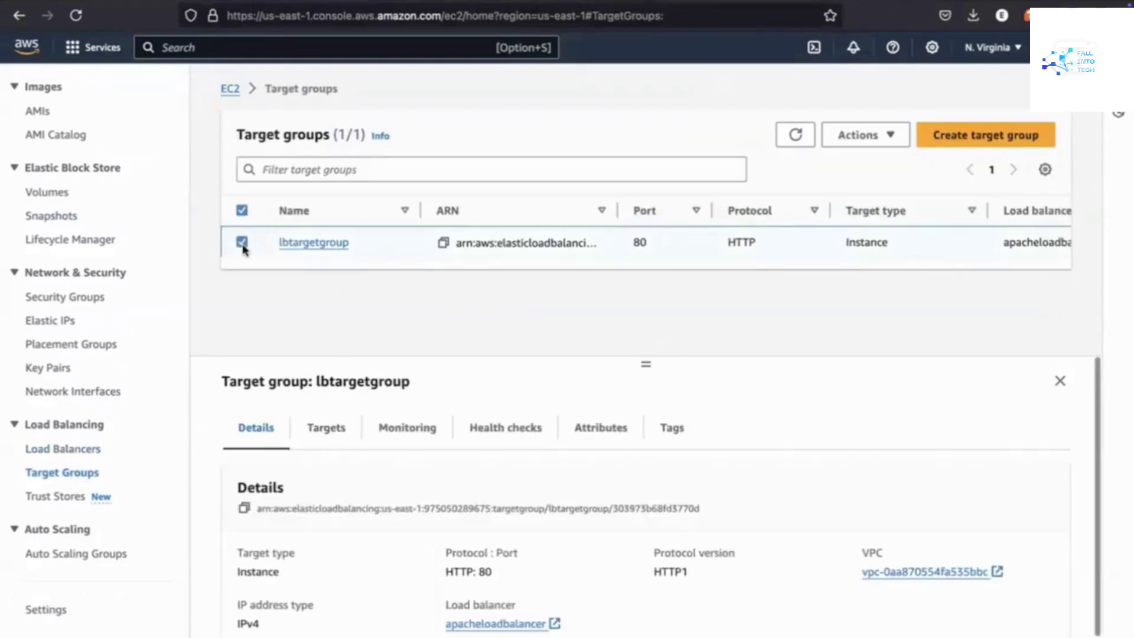
click(877, 136)
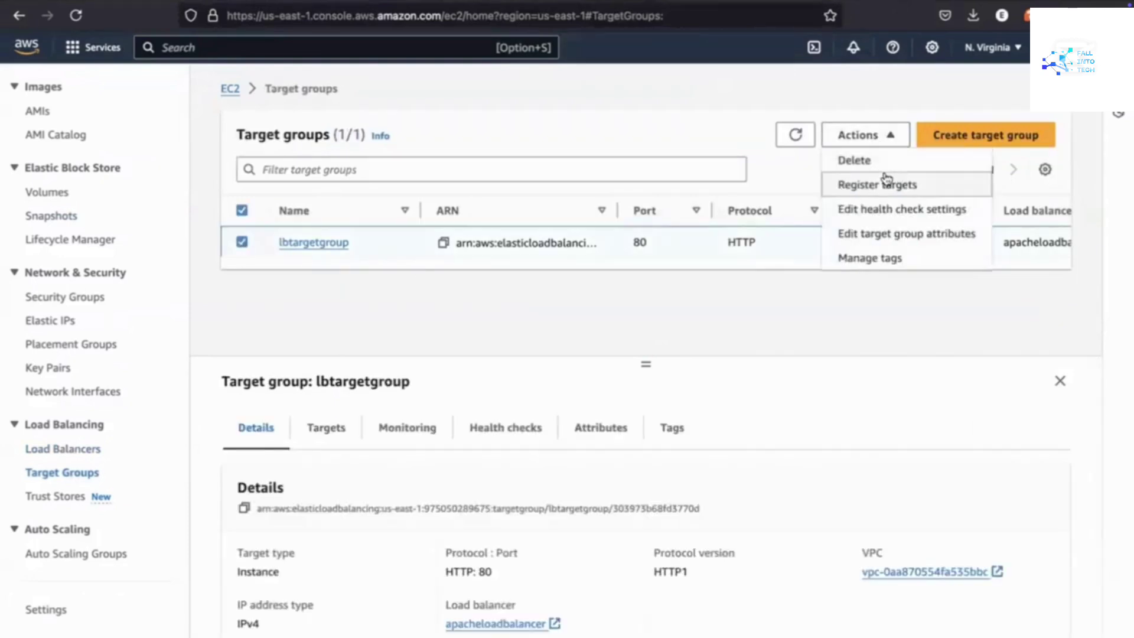
click(851, 158)
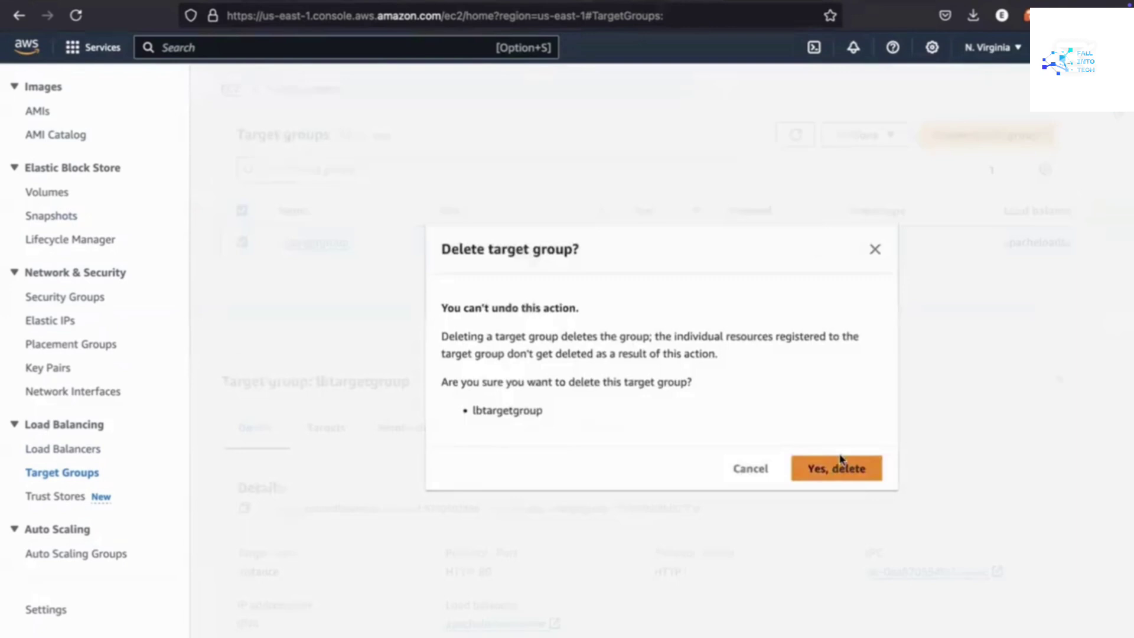
click(831, 476)
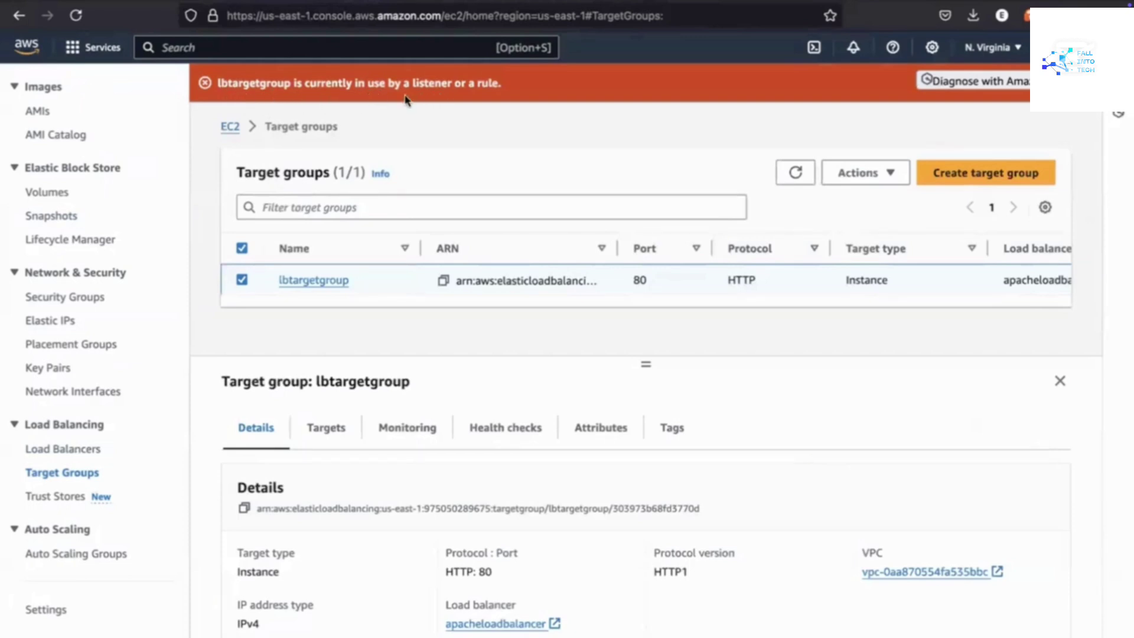
Delete the load balancer apacheloadbalancer, giving the written consent "confirm"
click(65, 450)
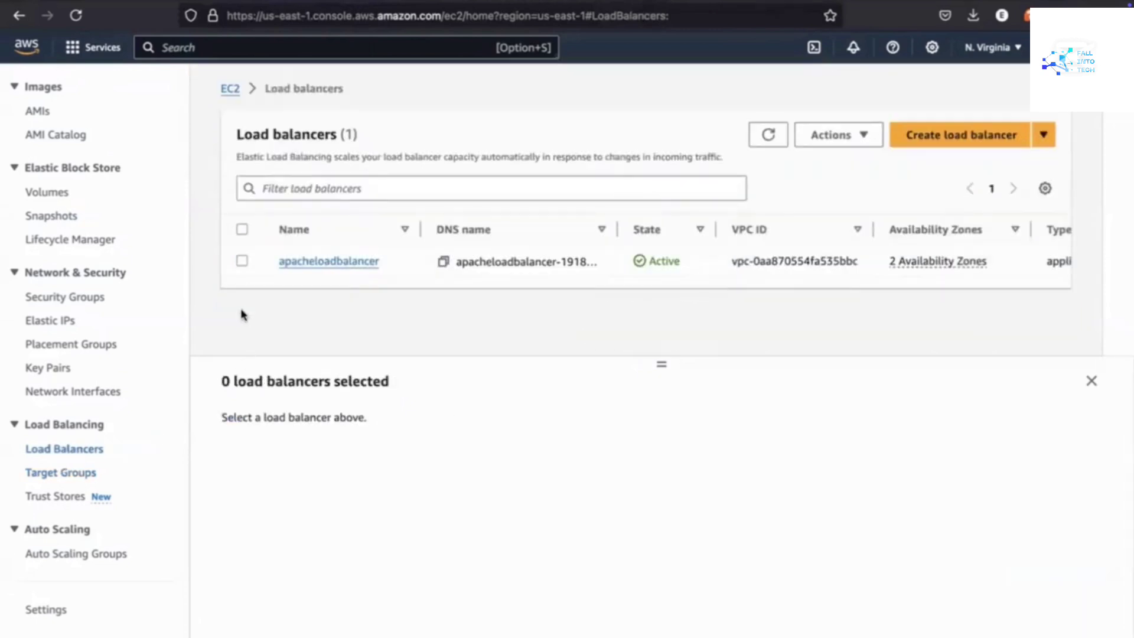
click(242, 262)
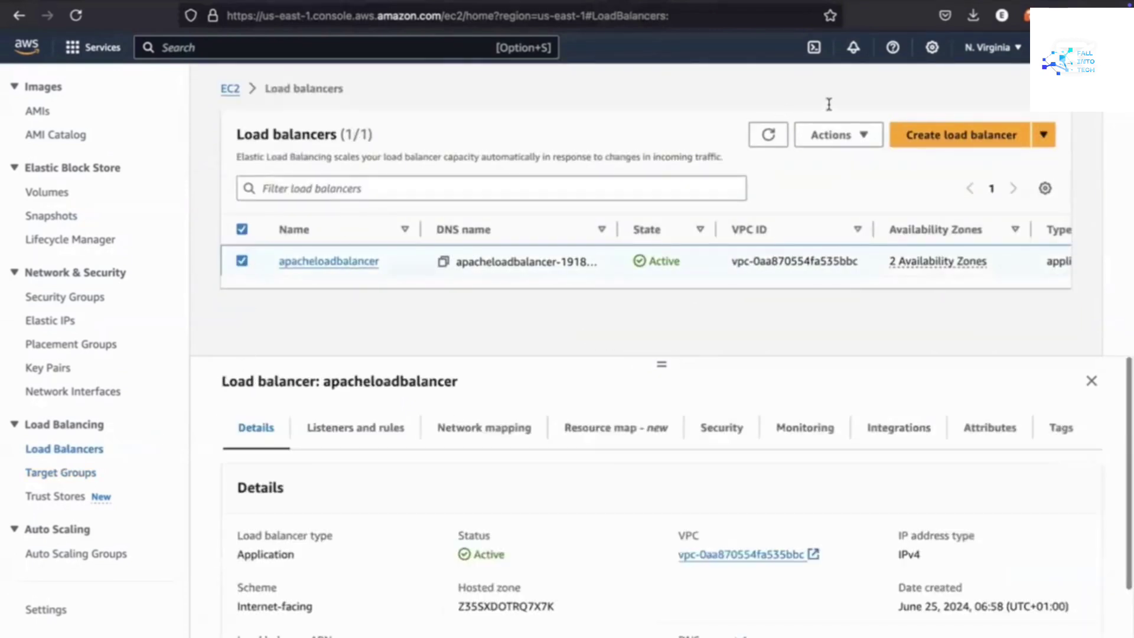
click(826, 136)
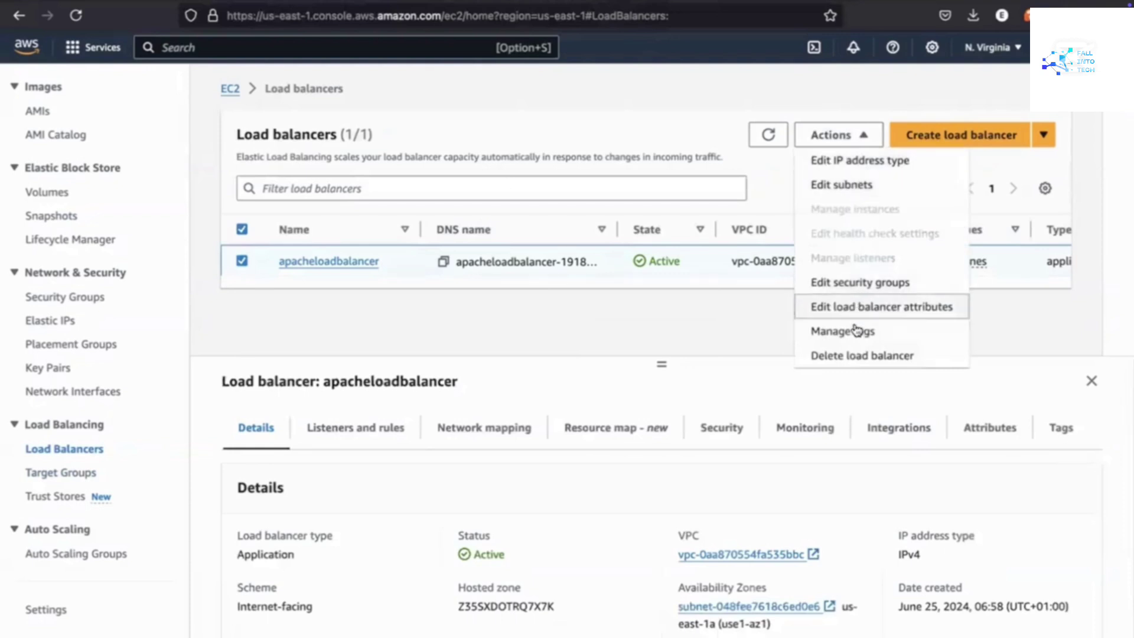
click(861, 356)
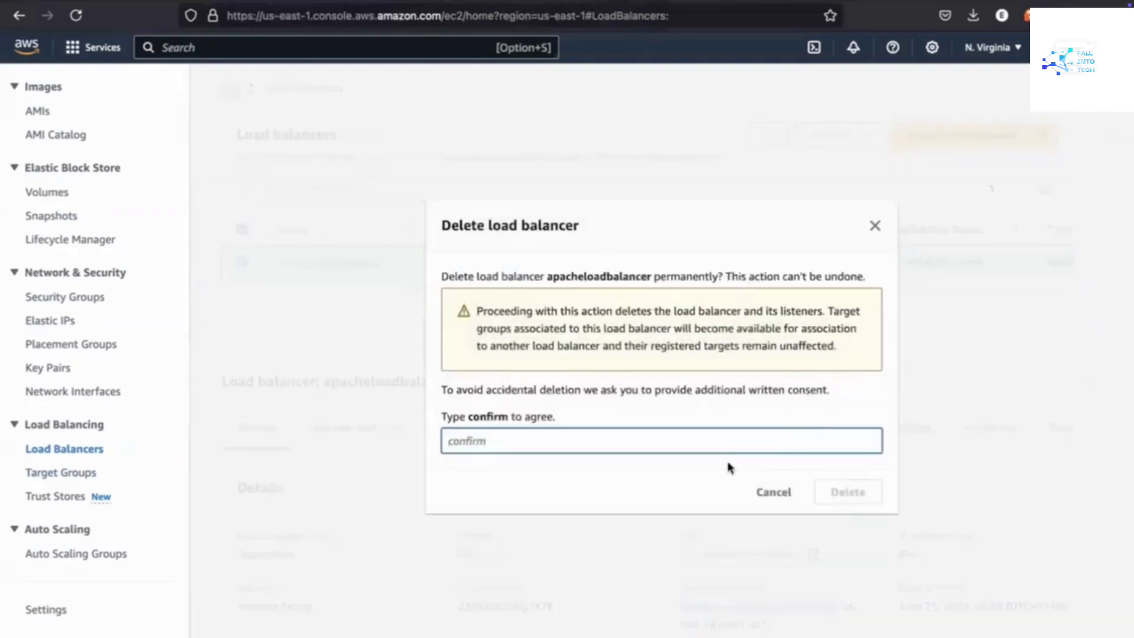
text(confirm)
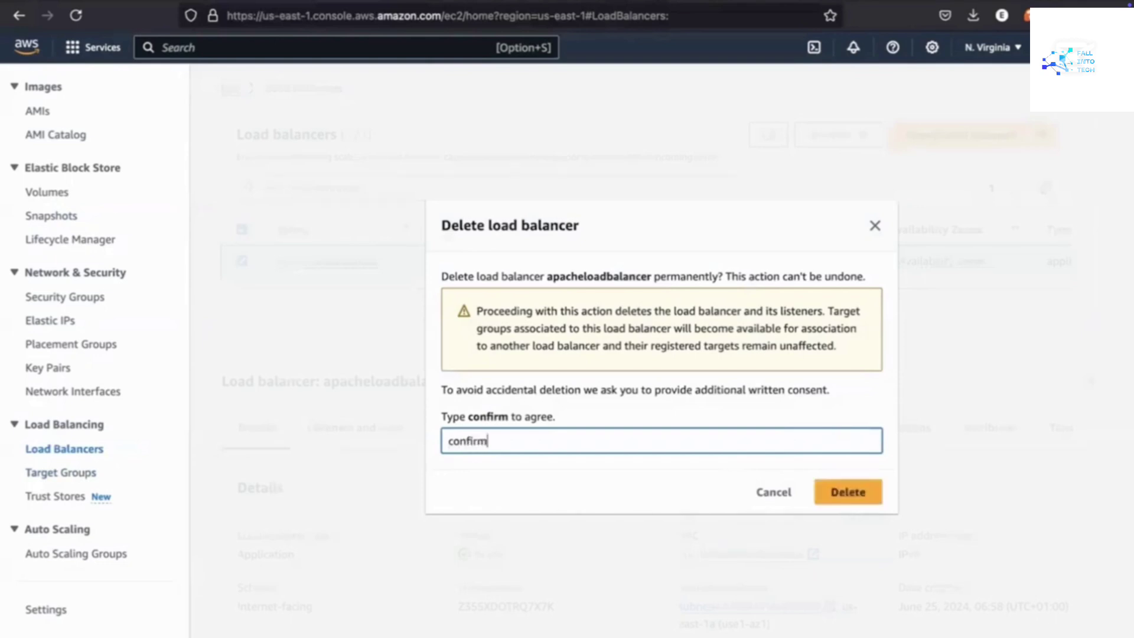
click(877, 496)
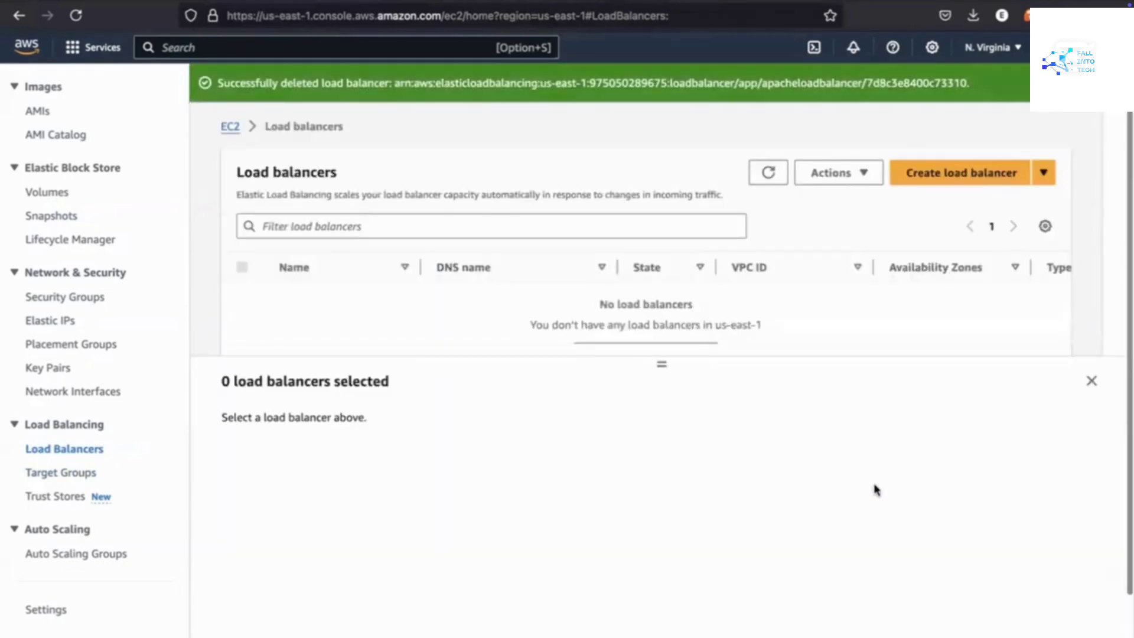
Delete the target group lbtargetgroup and confirm its deletion
click(75, 476)
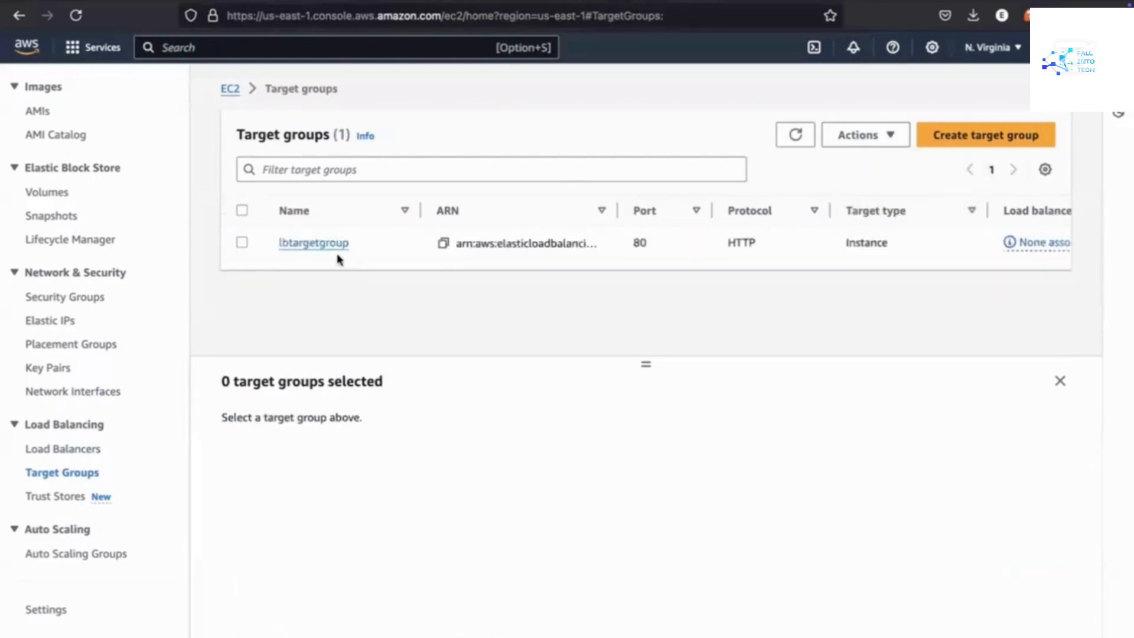
click(241, 243)
click(853, 137)
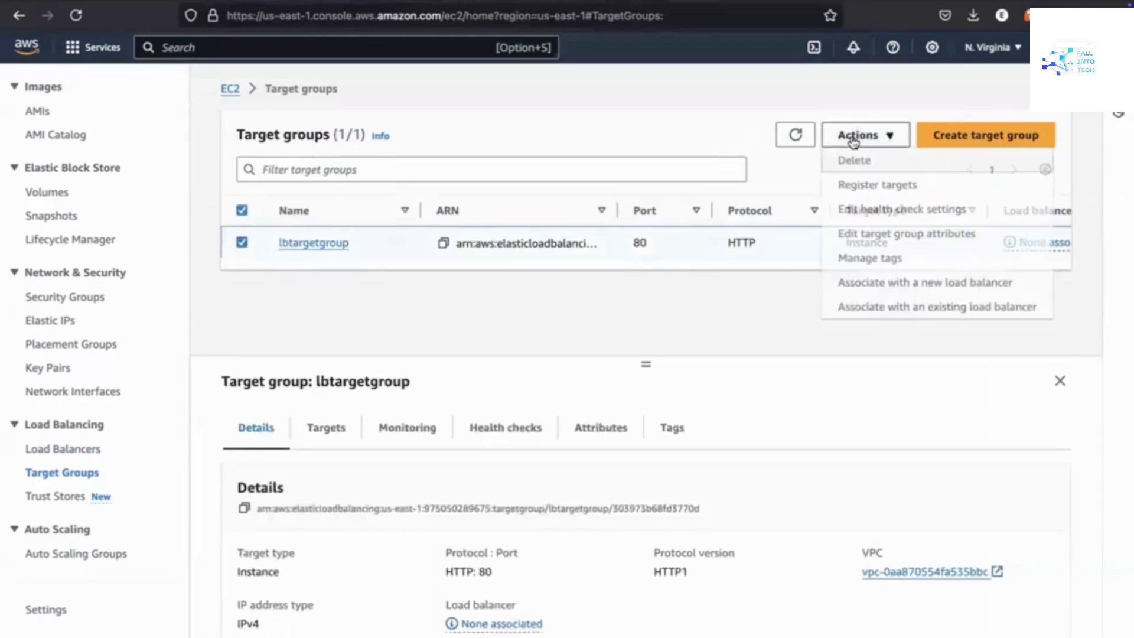
click(856, 172)
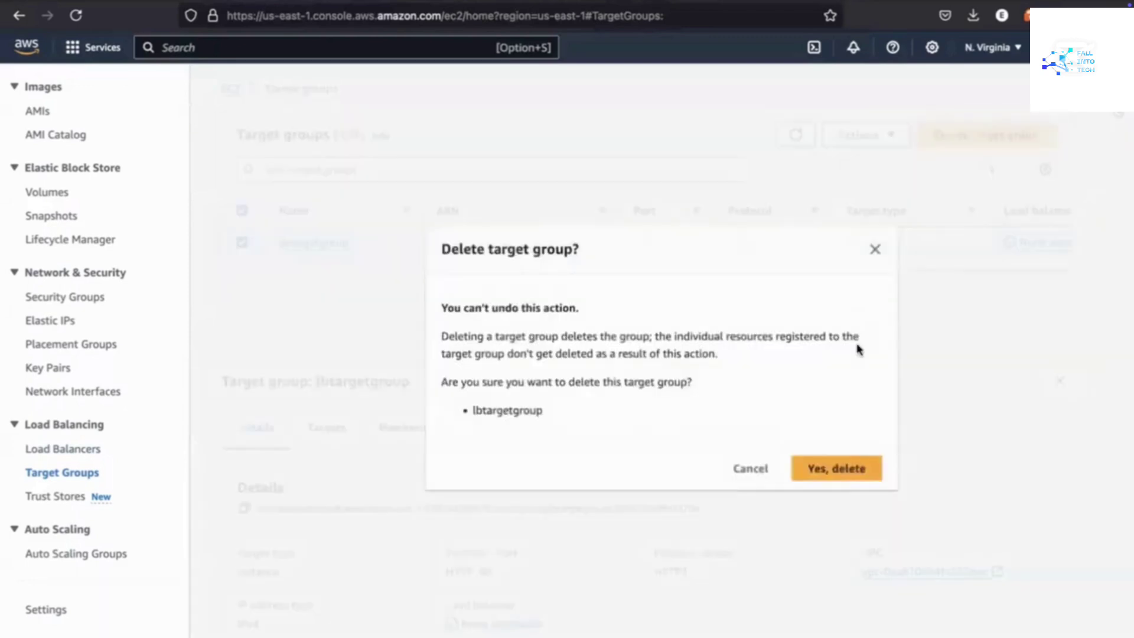
click(827, 466)
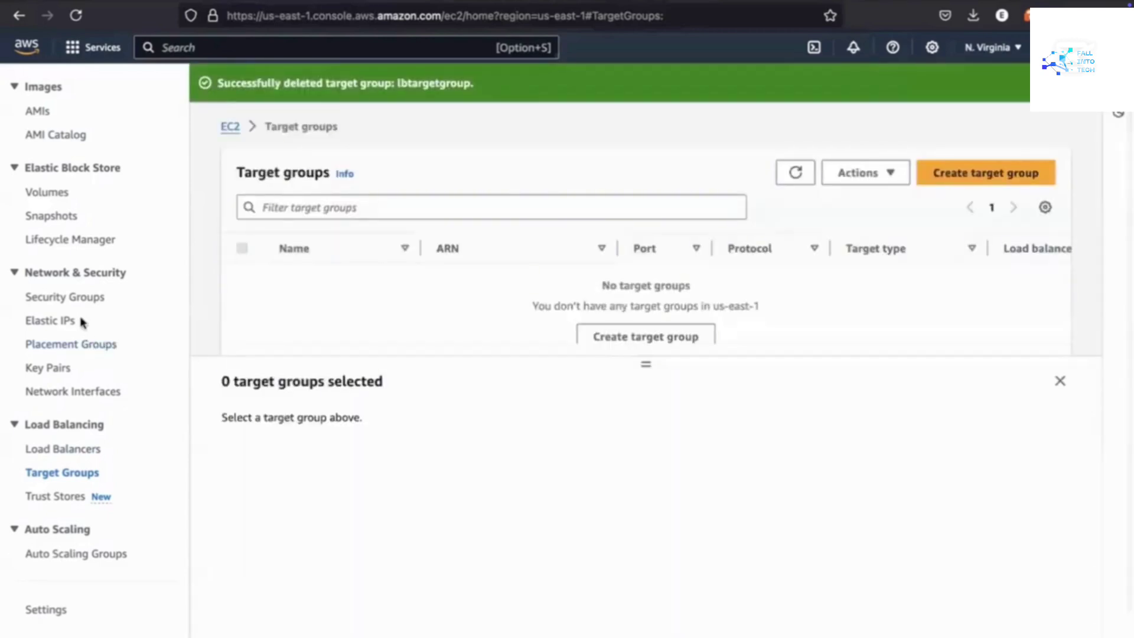
Delete the load balancer's security group lbsecuritygroup from the security groups list and confirm its deletion
click(94, 297)
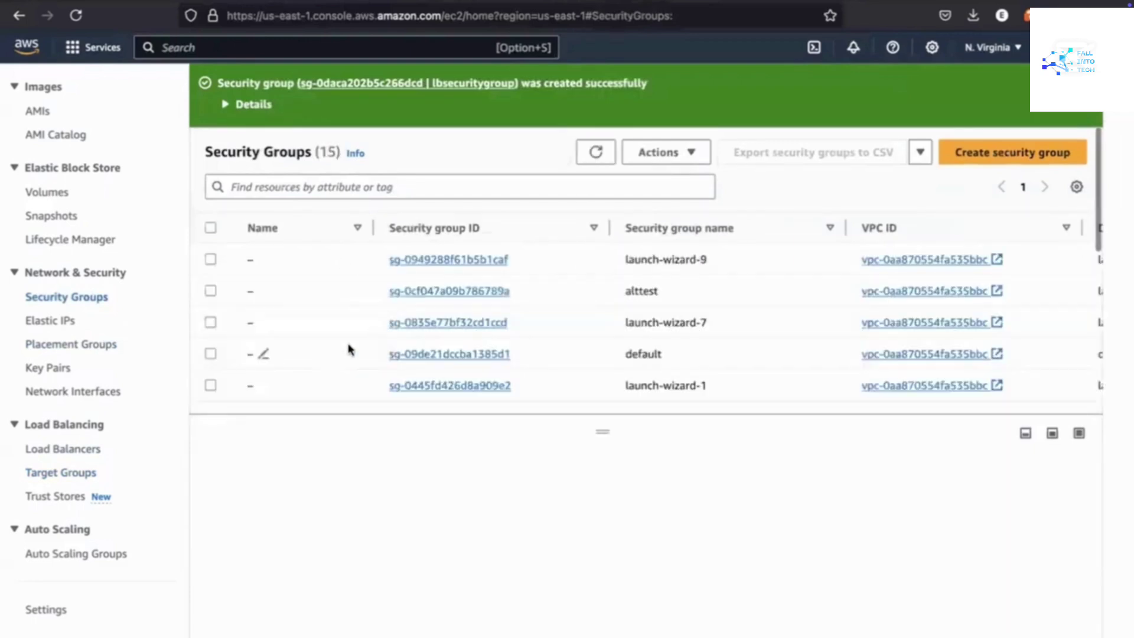
scroll(351, 349, down, 10)
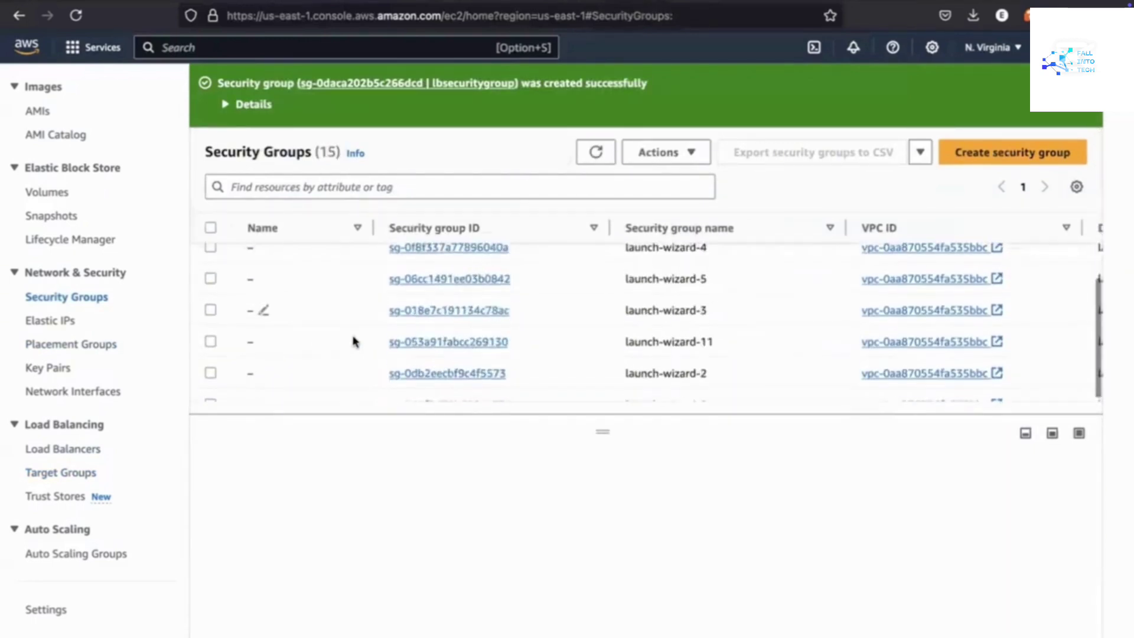
scroll(353, 341, up, 4)
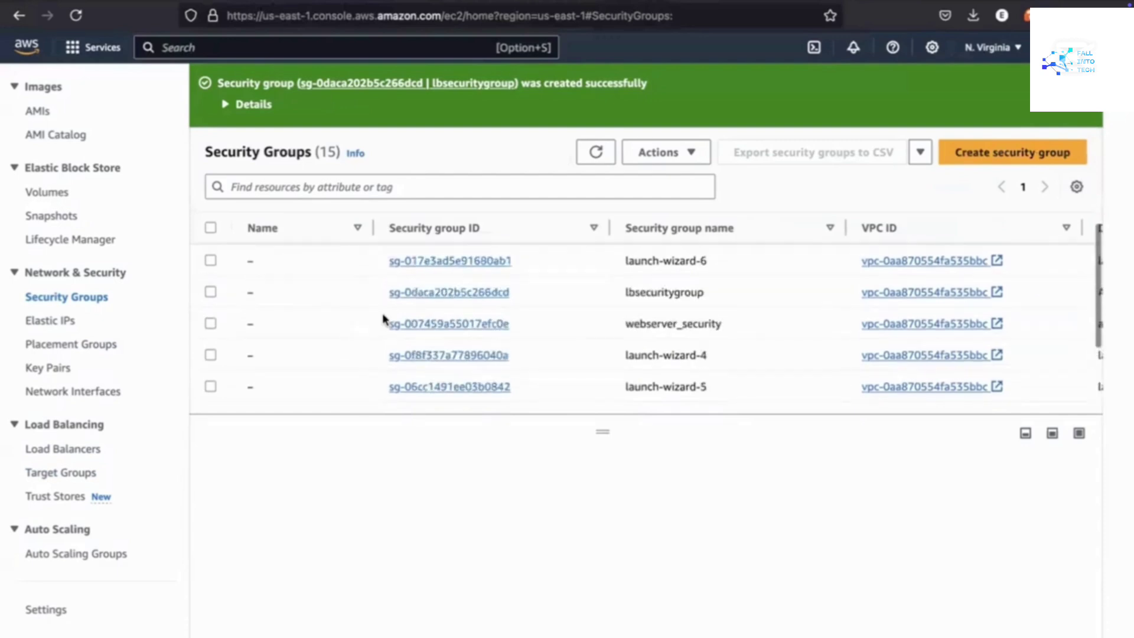
click(210, 292)
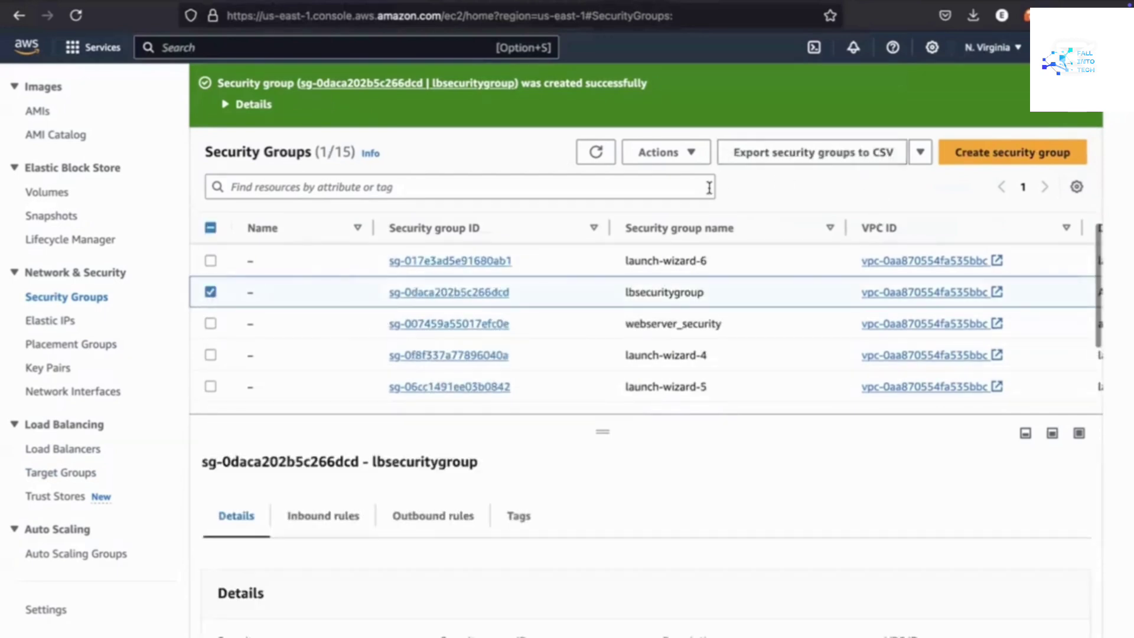
click(688, 156)
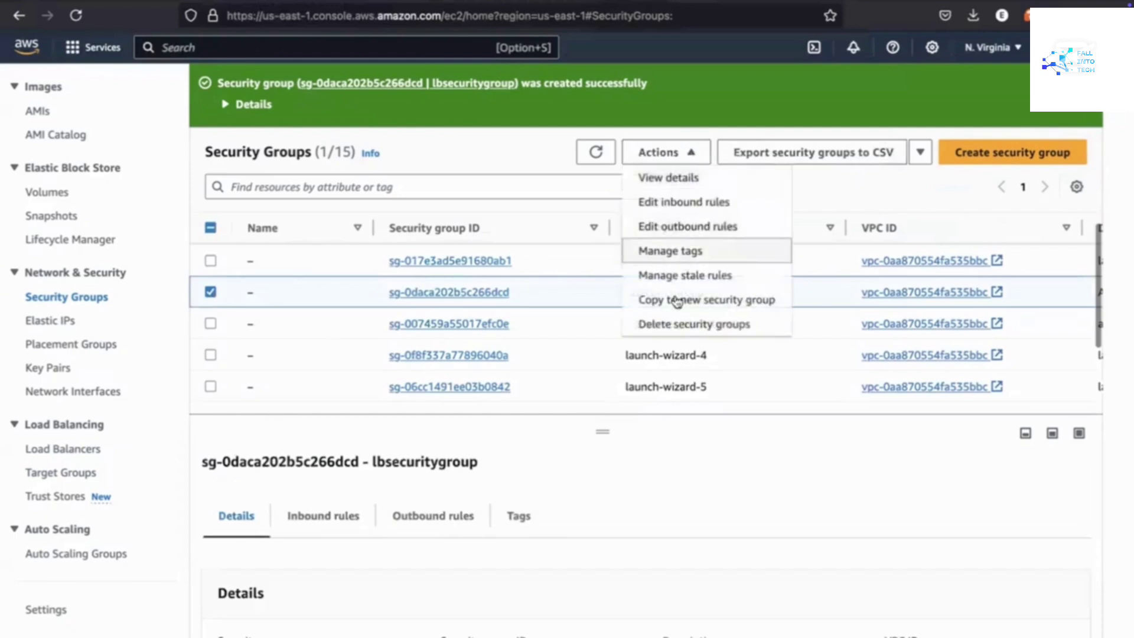
click(682, 327)
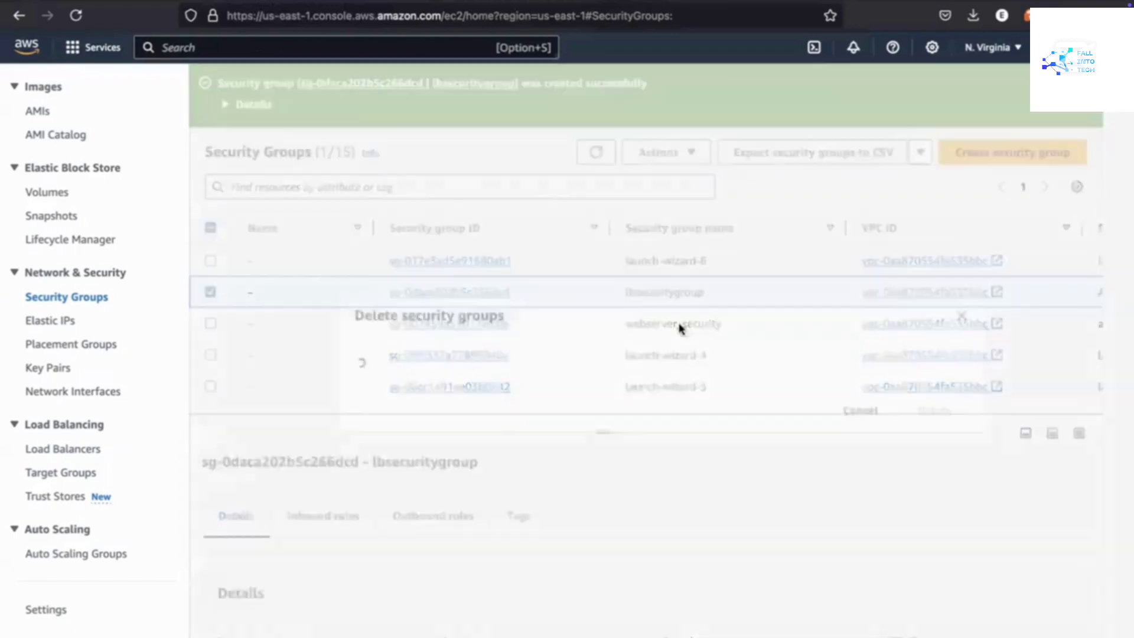
click(957, 426)
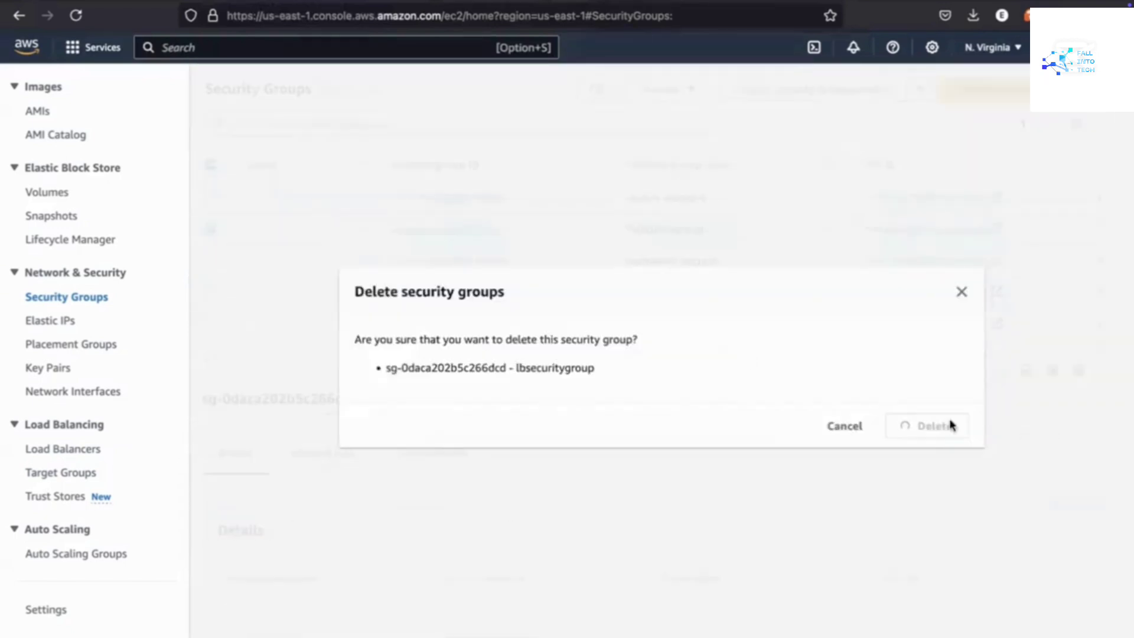